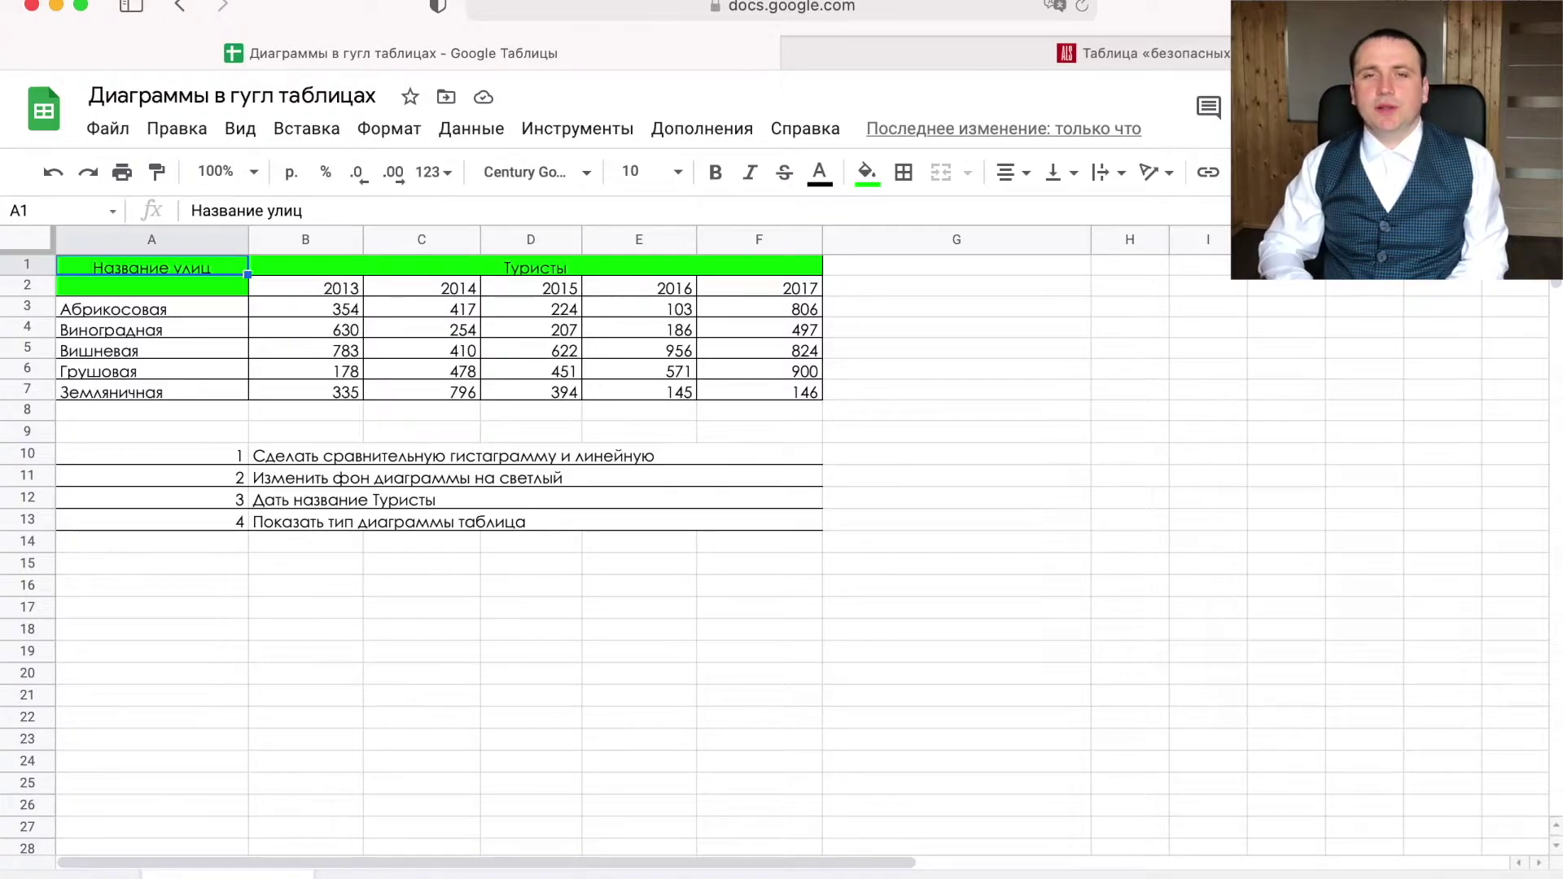
# Chart A2:F7 as a column chart of the five streets over 2013–2017 and move it lower
pyautogui.moveTo(195, 286); pyautogui.dragTo(746, 397)
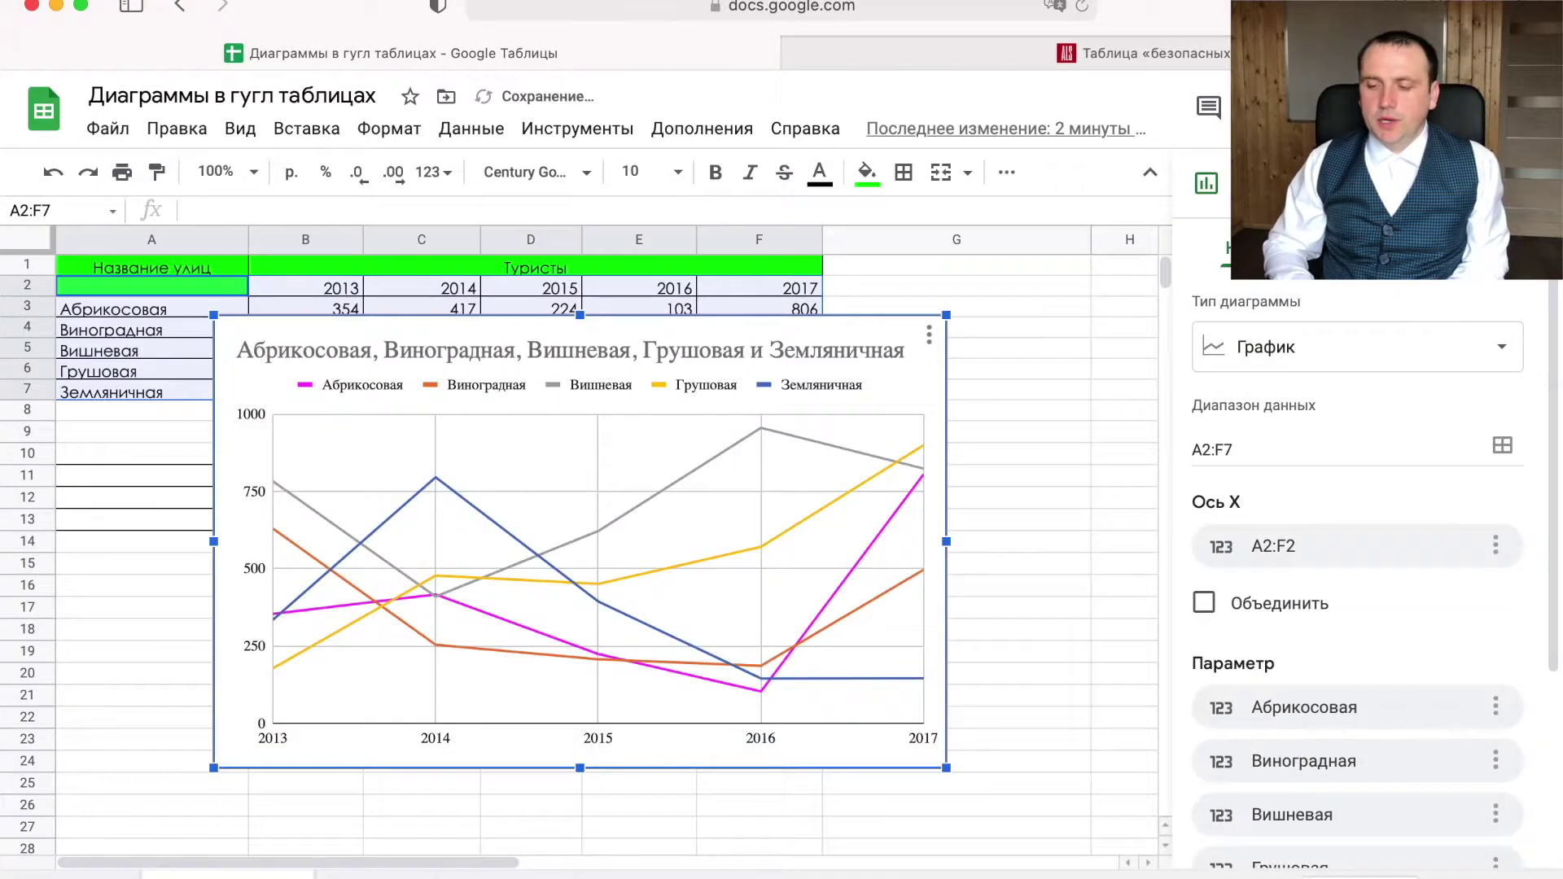
pyautogui.click(1284, 350)
pyautogui.scroll(-3, 1357, 564)
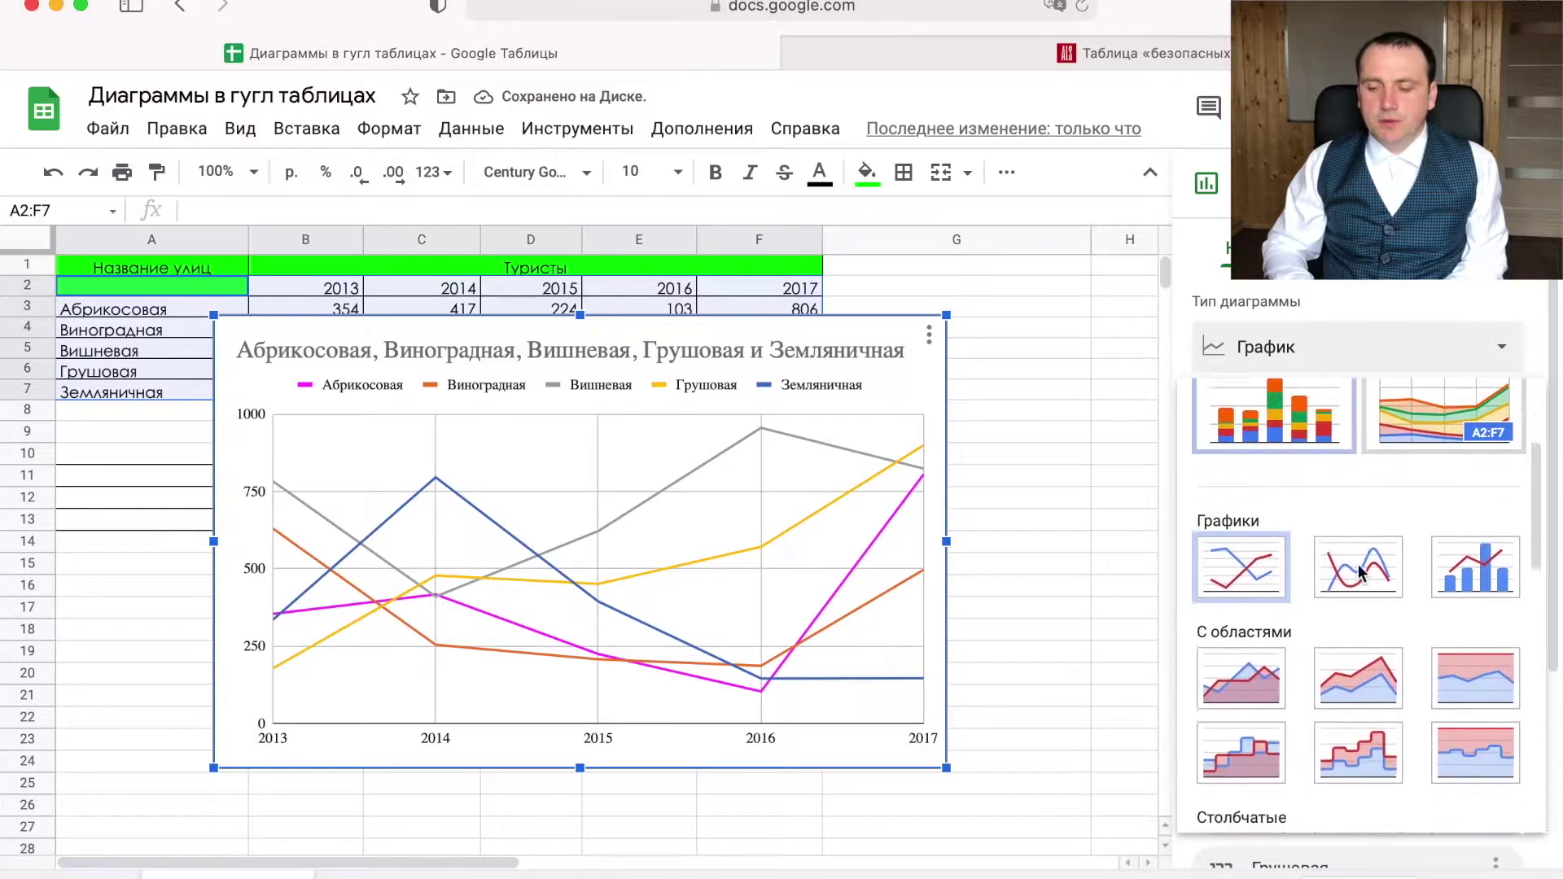
pyautogui.scroll(-2, 1357, 564)
pyautogui.scroll(-3, 1357, 537)
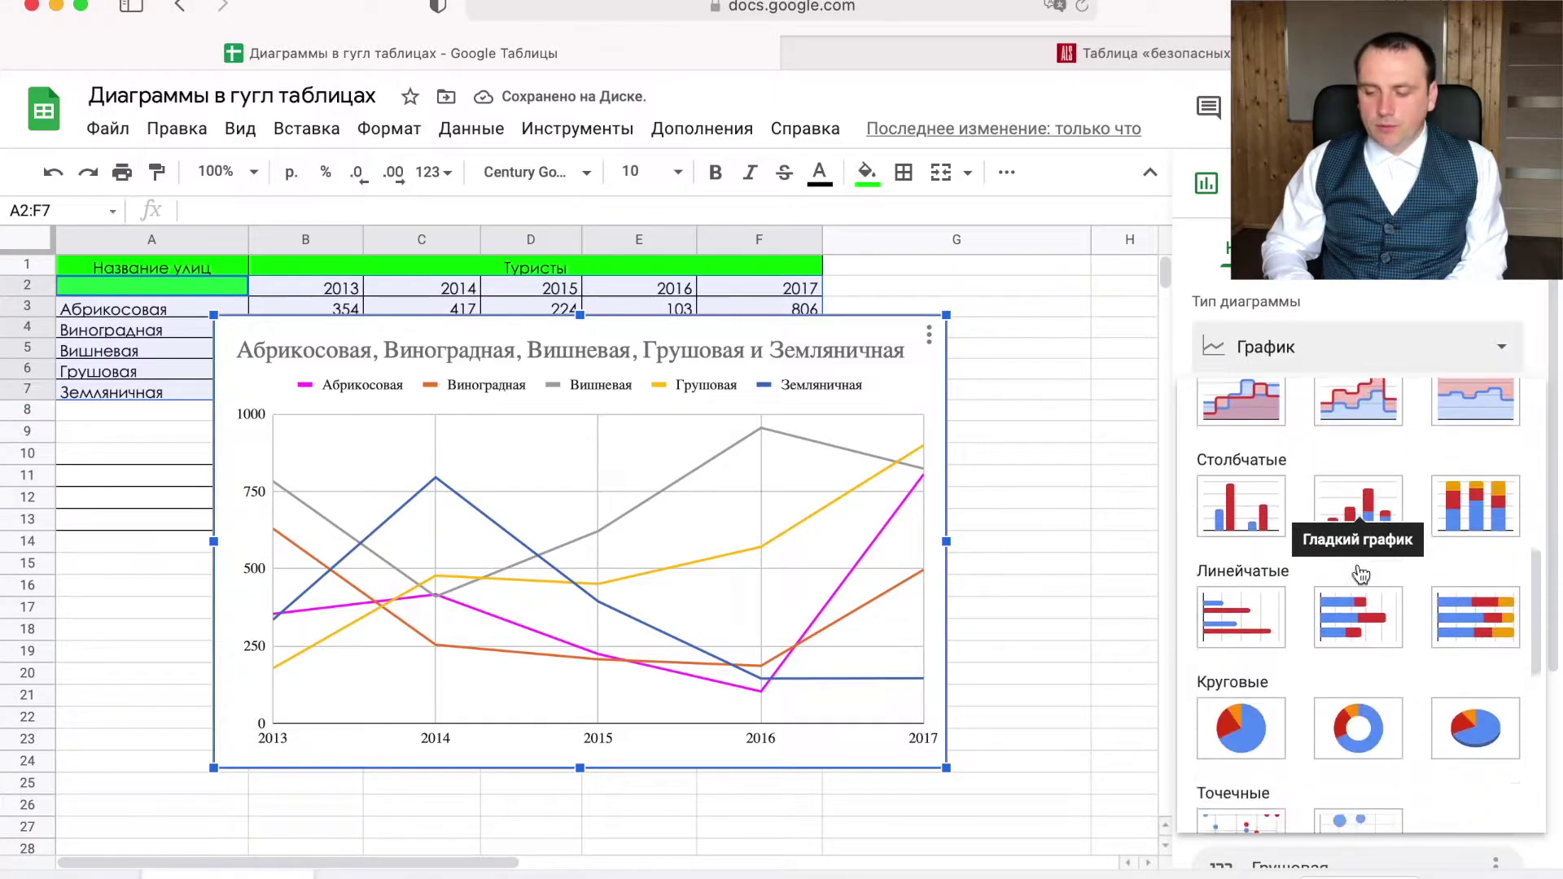
pyautogui.click(1207, 486)
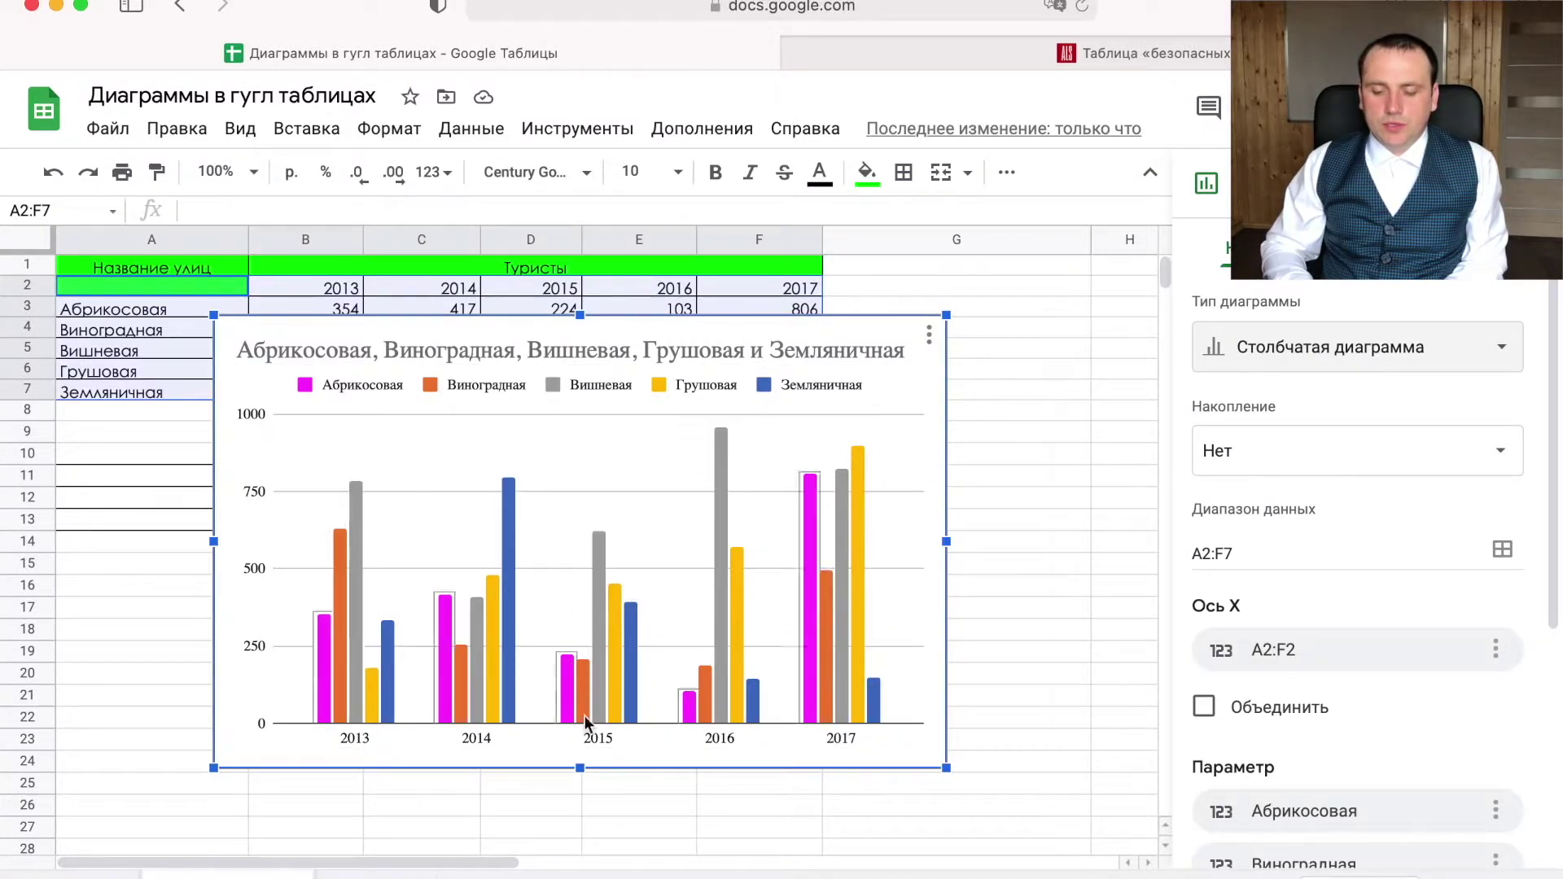
pyautogui.moveTo(714, 316)
pyautogui.mouseDown()
pyautogui.moveTo(732, 533)
pyautogui.moveTo(696, 386)
pyautogui.mouseUp()
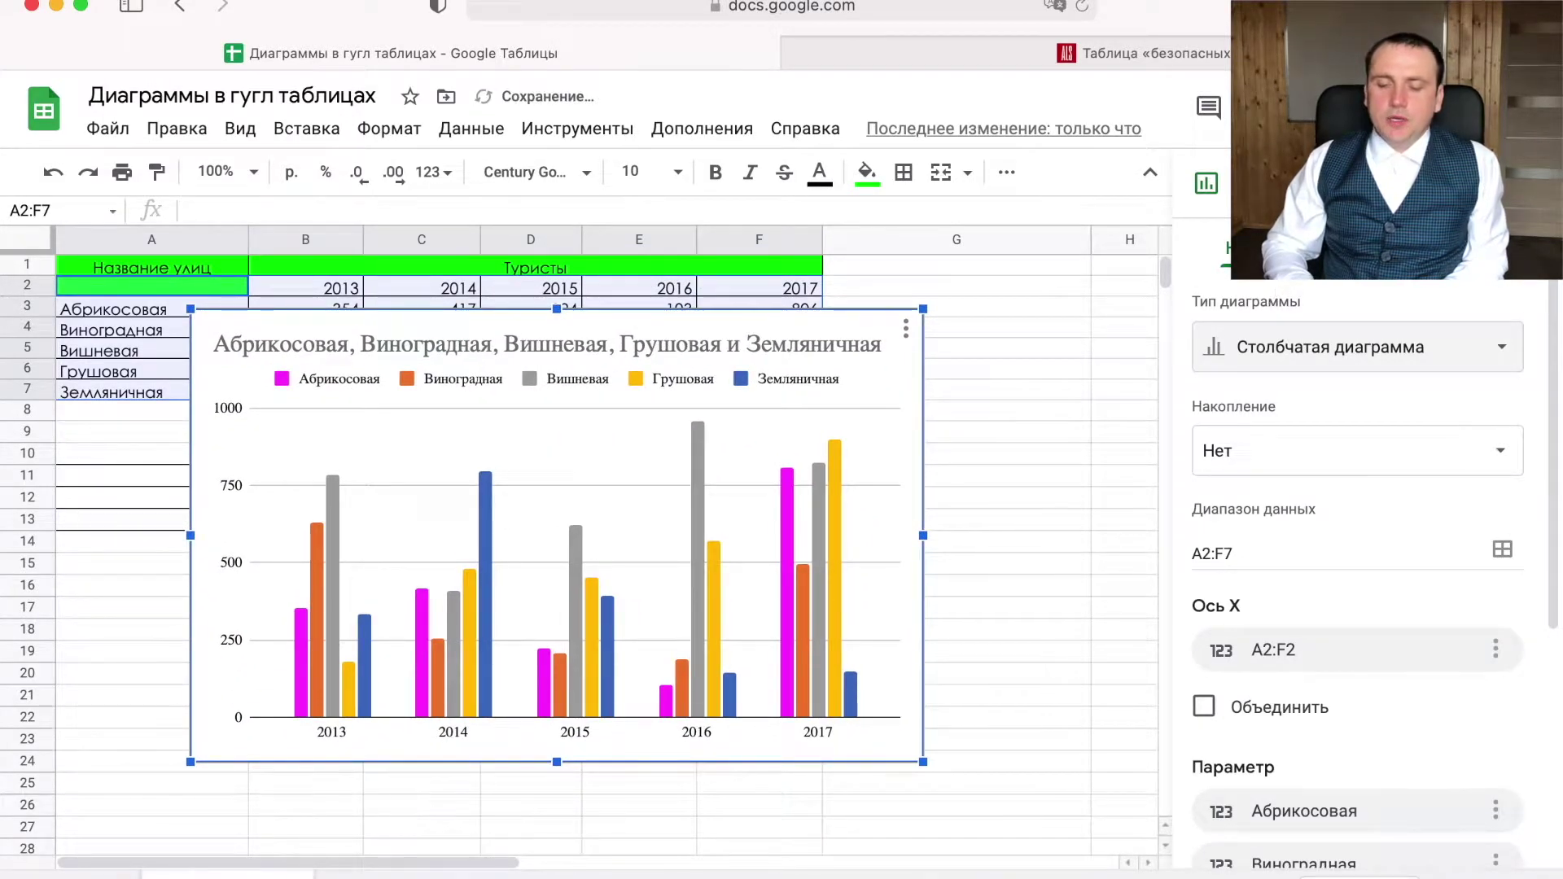
# Give the chart a light yellow background and move it below the task list
pyautogui.click(1433, 249)
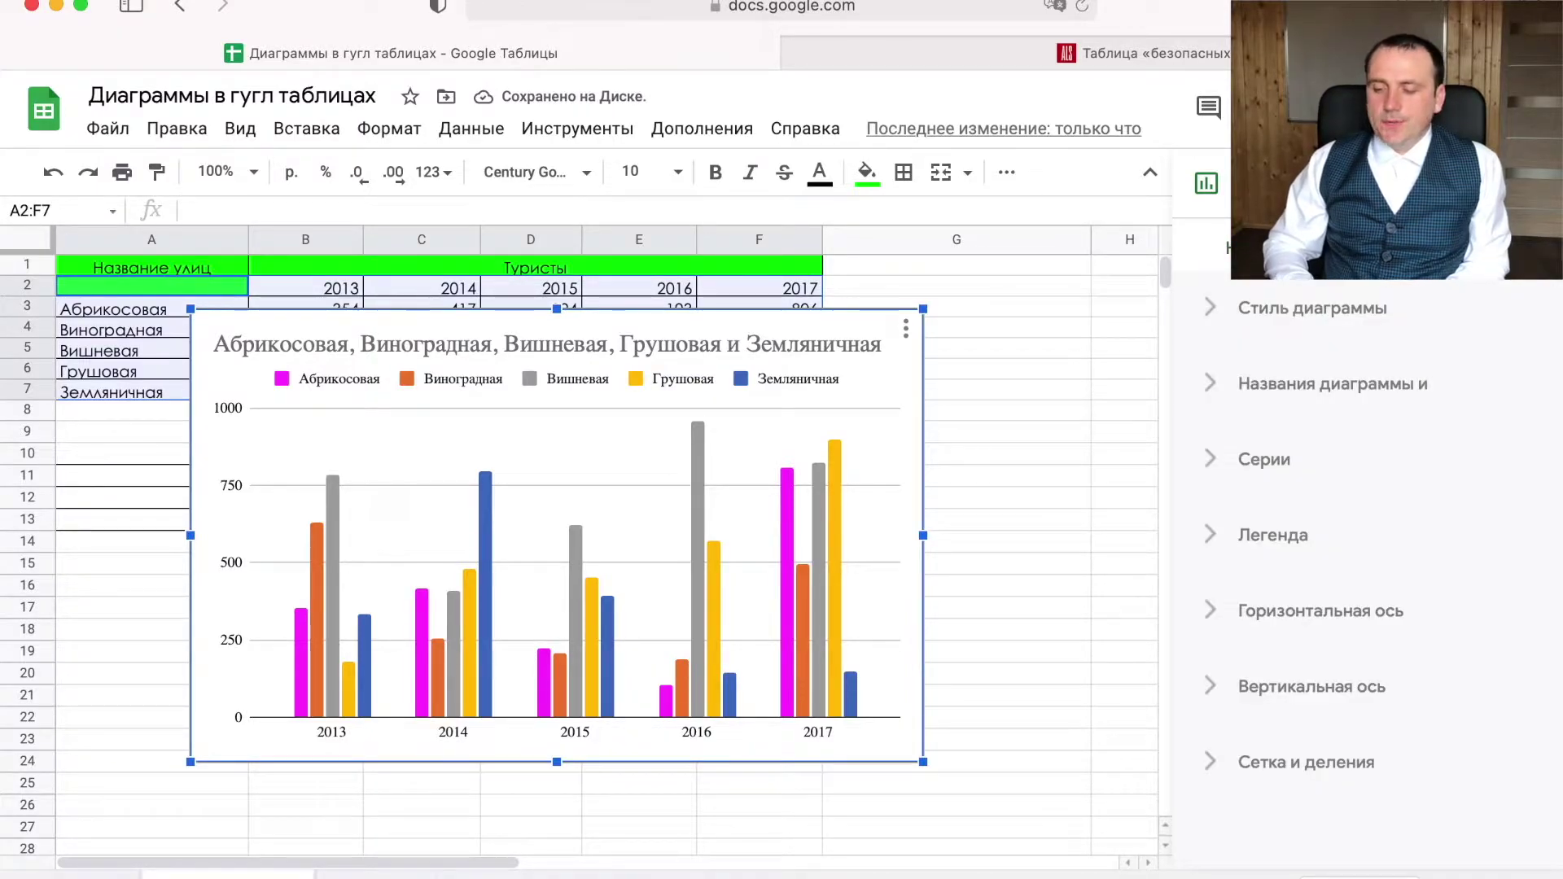
pyautogui.click(1200, 316)
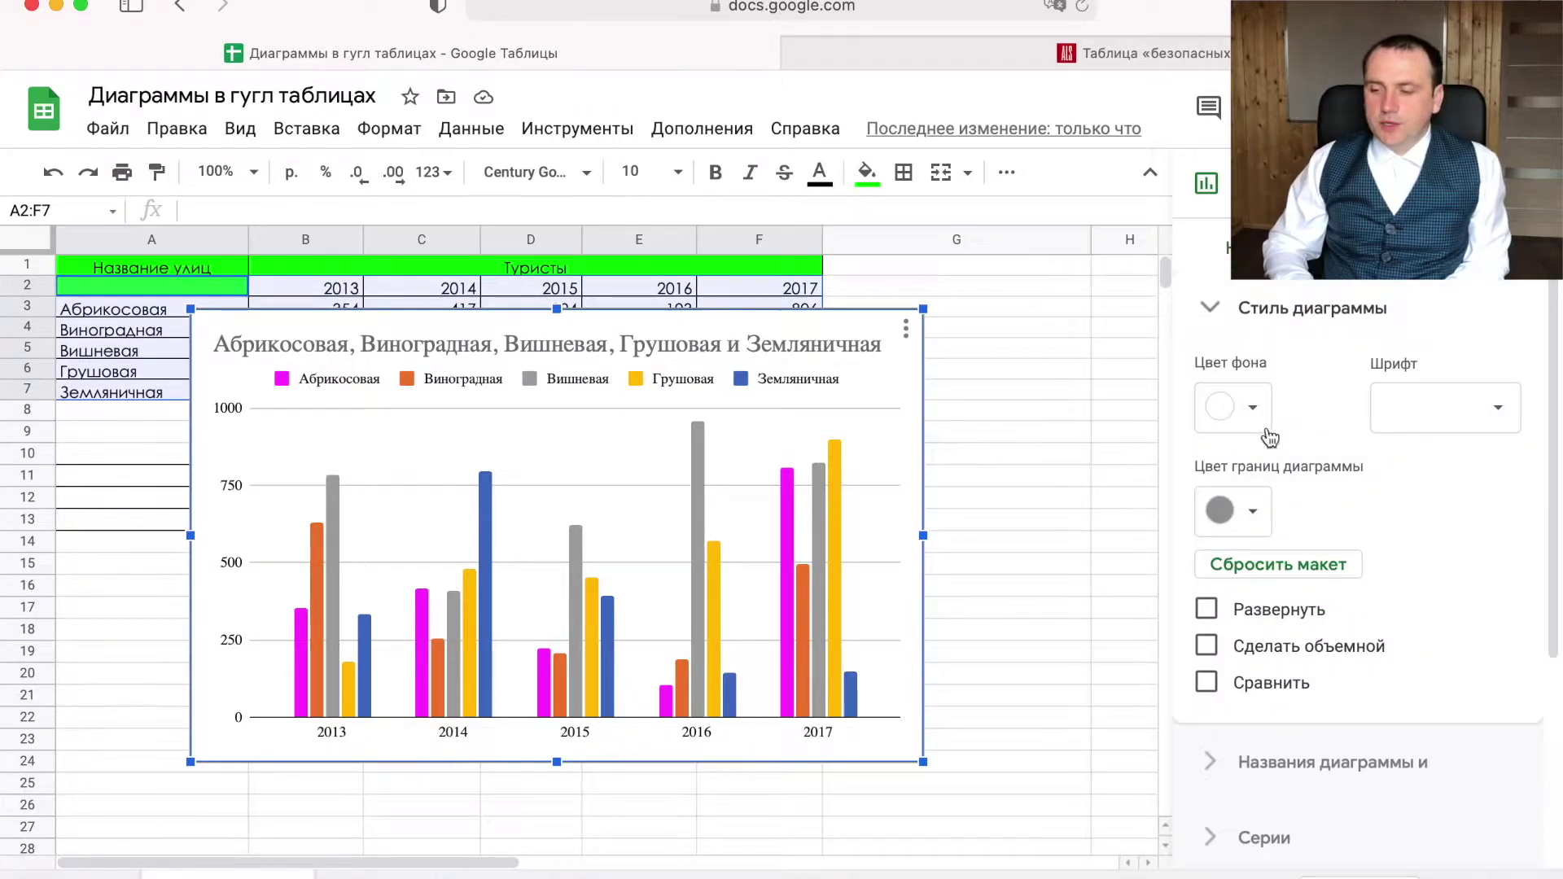
pyautogui.click(1250, 407)
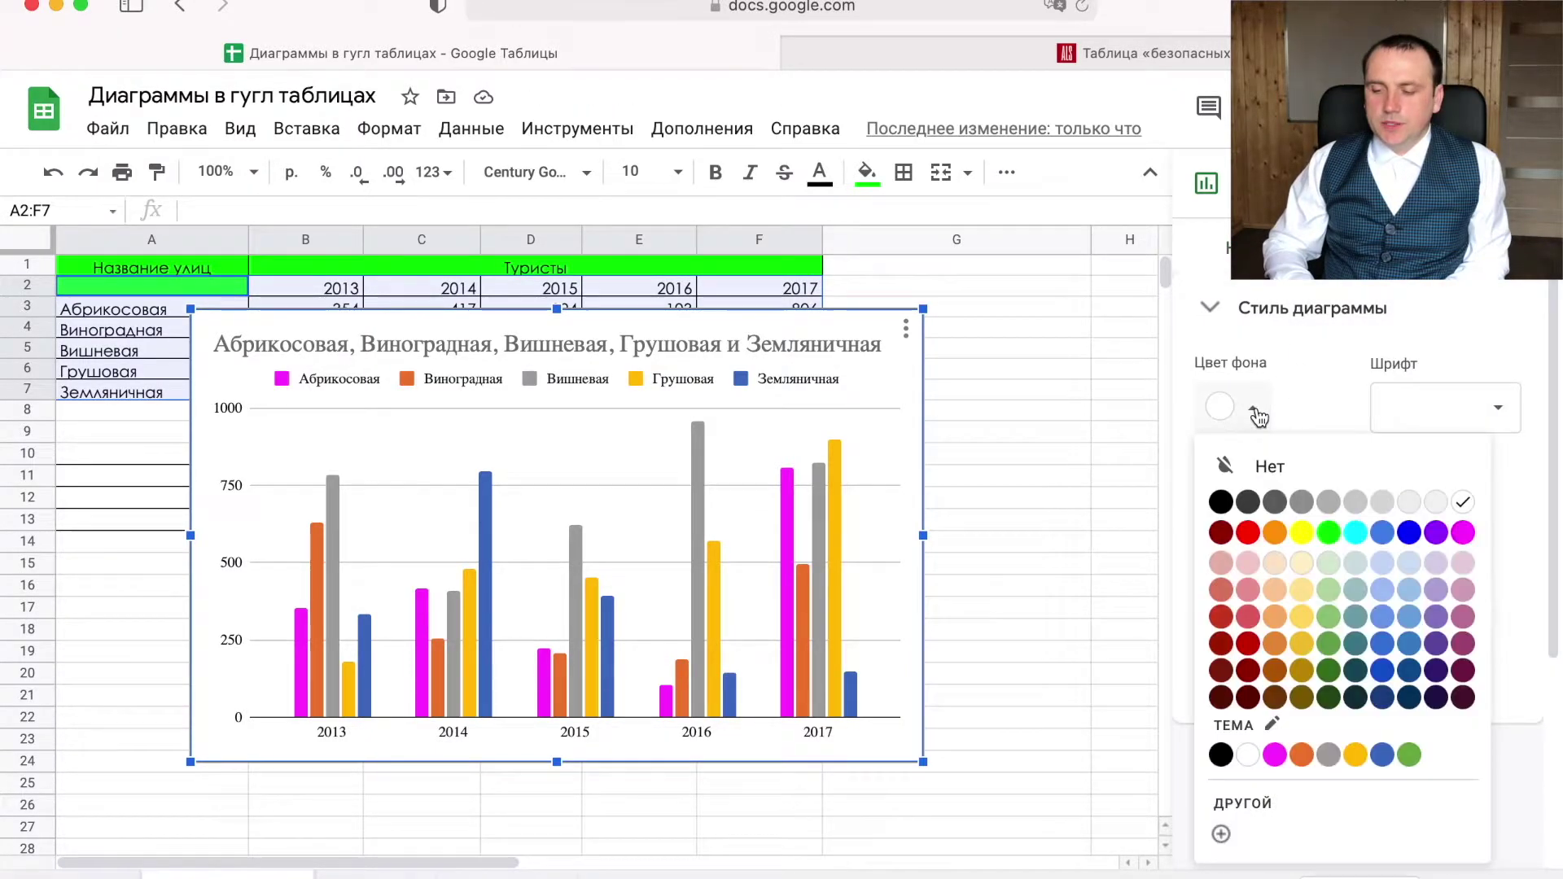
pyautogui.click(1301, 562)
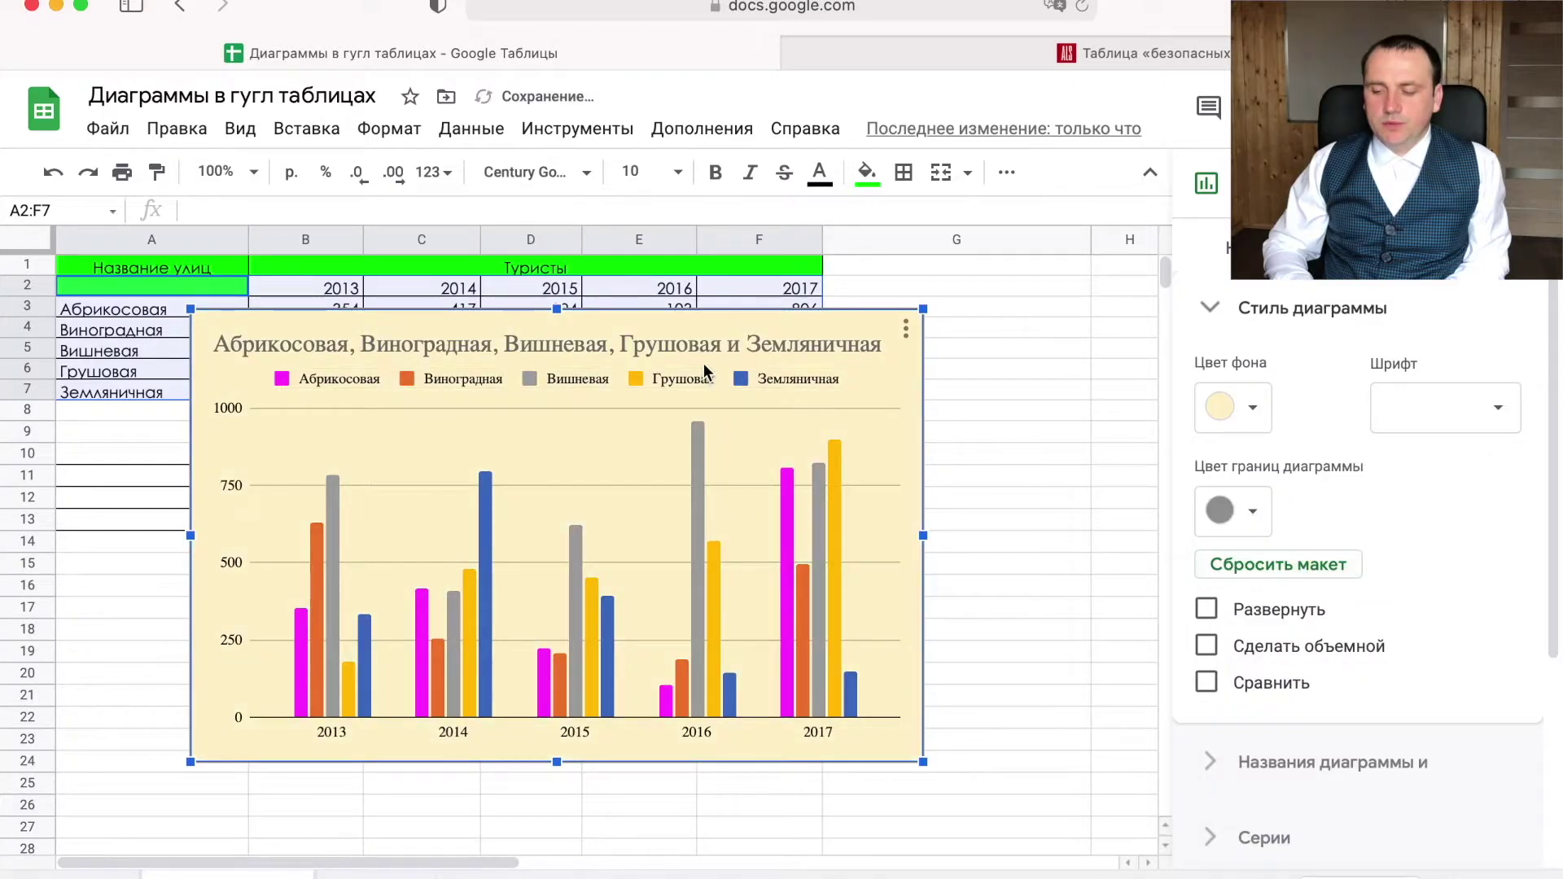
pyautogui.moveTo(745, 340); pyautogui.dragTo(685, 535)
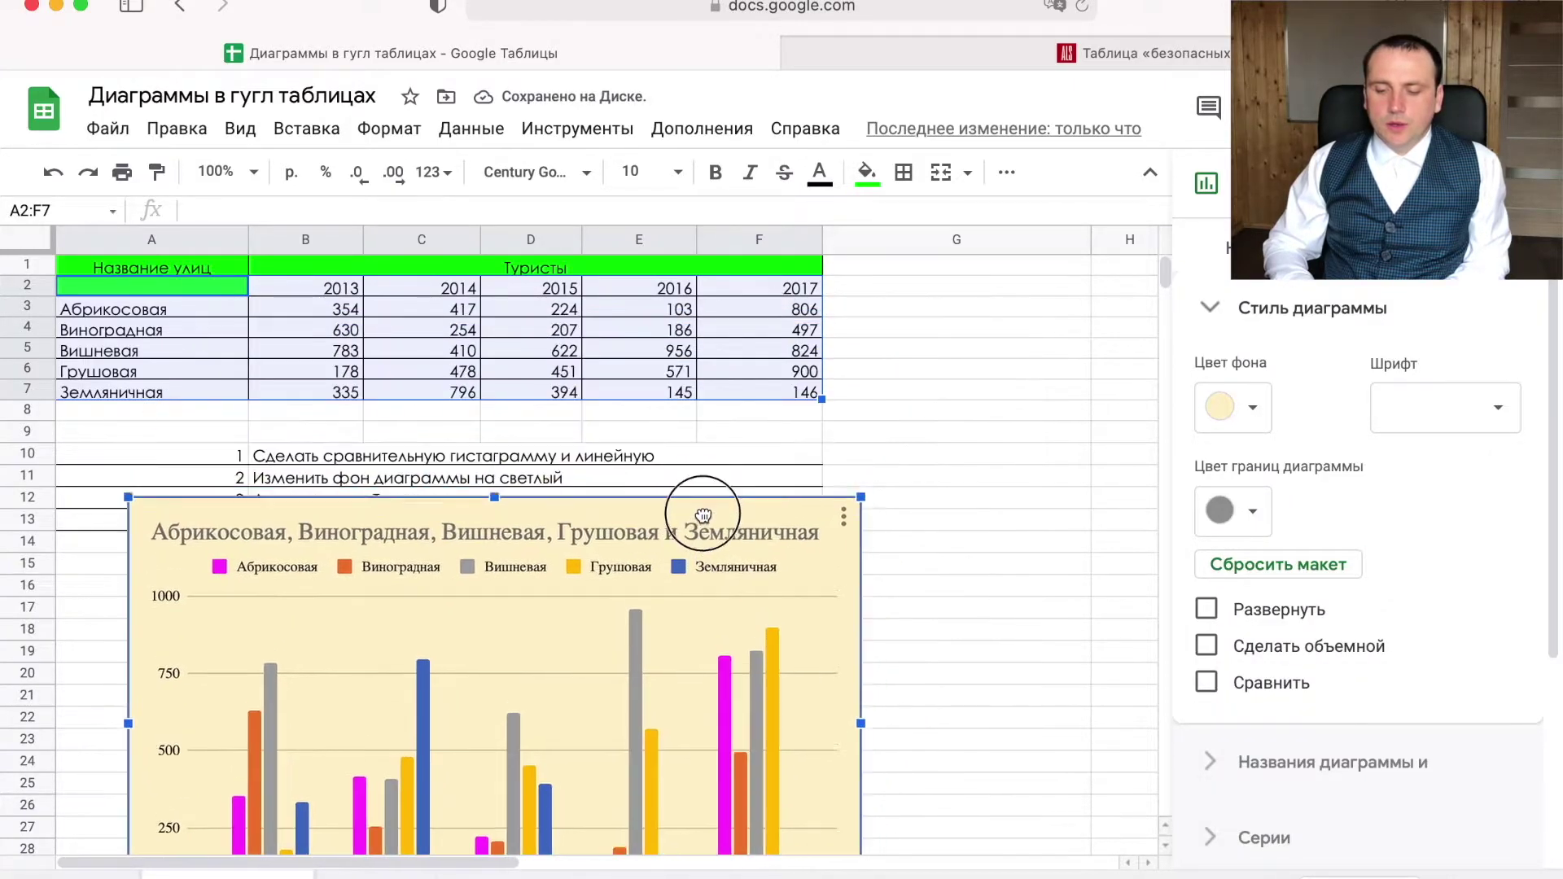
# Replace the chart title with 'Туристы'
pyautogui.click(685, 536)
pyautogui.scroll(-2, 669, 549)
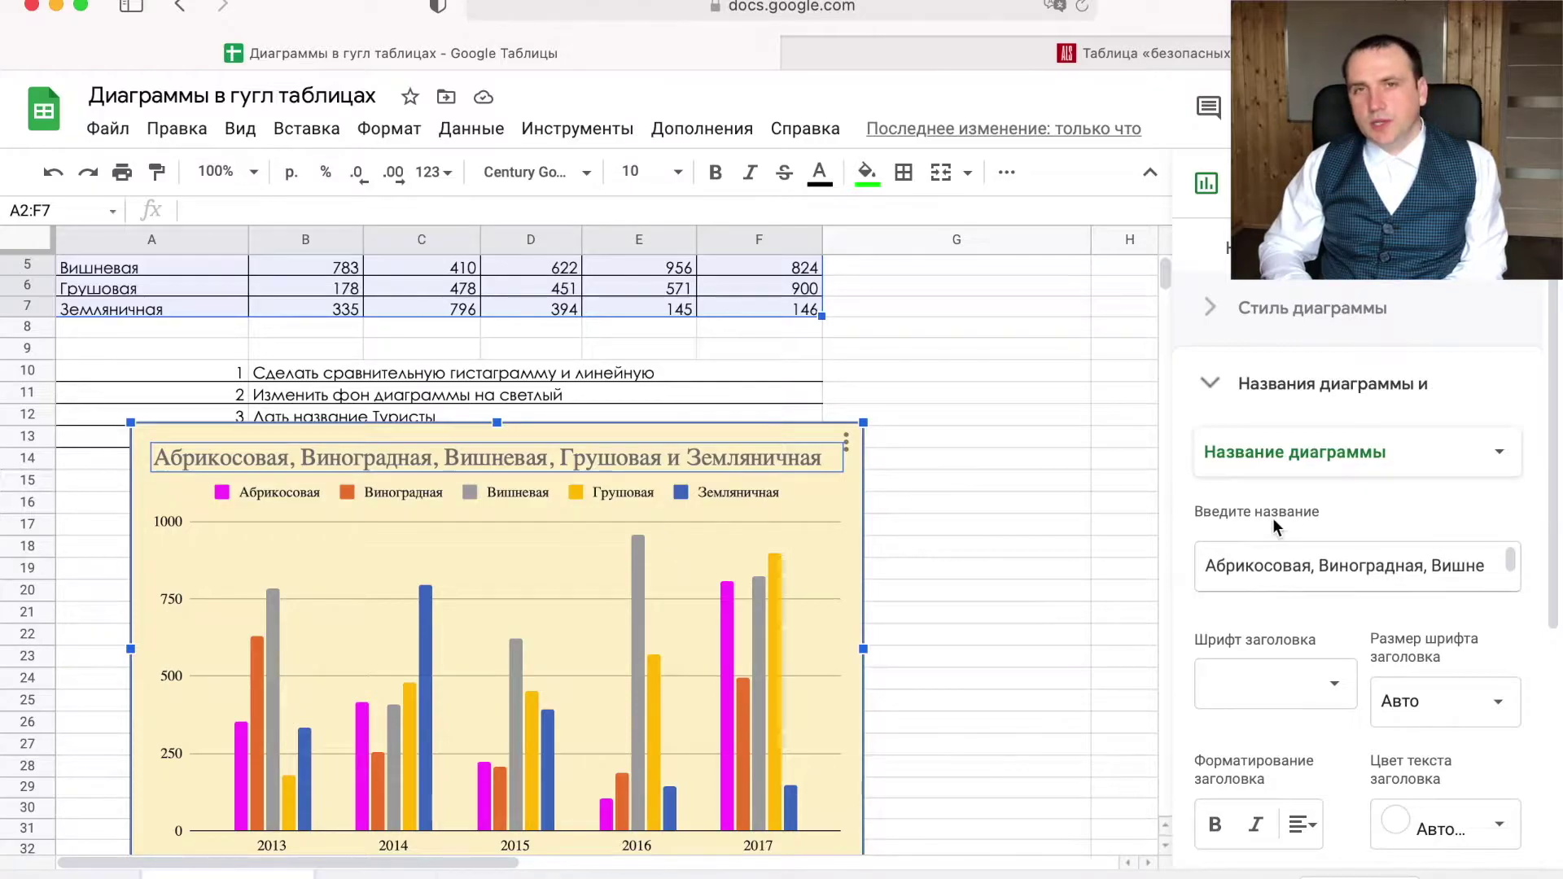
pyautogui.scroll(-2, 1355, 496)
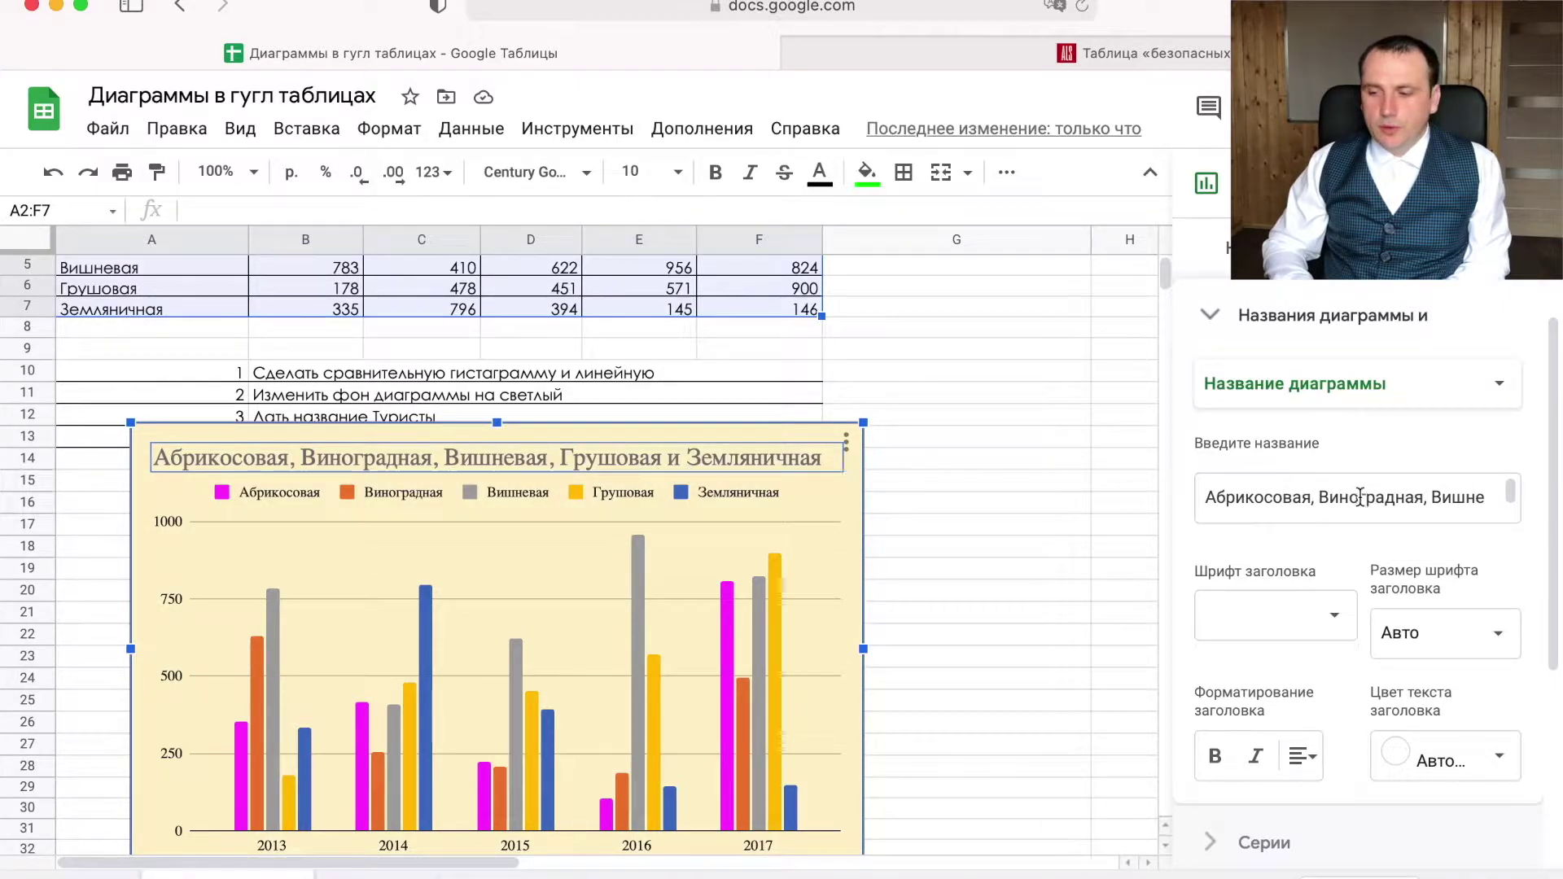
pyautogui.click(763, 455)
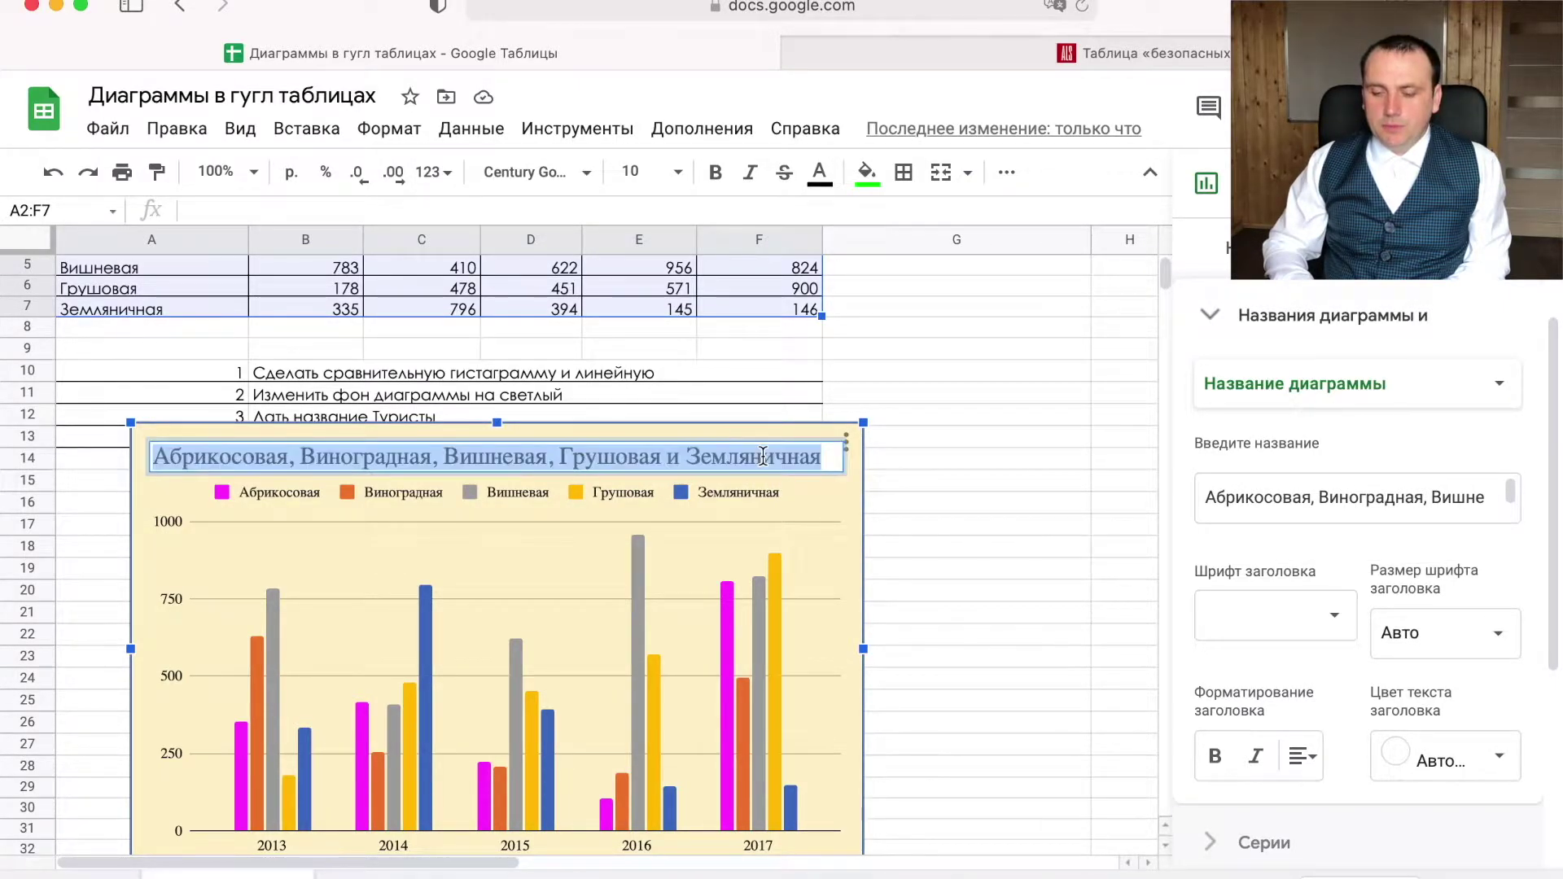
pyautogui.click(1335, 499)
pyautogui.tripleClick(1471, 540)
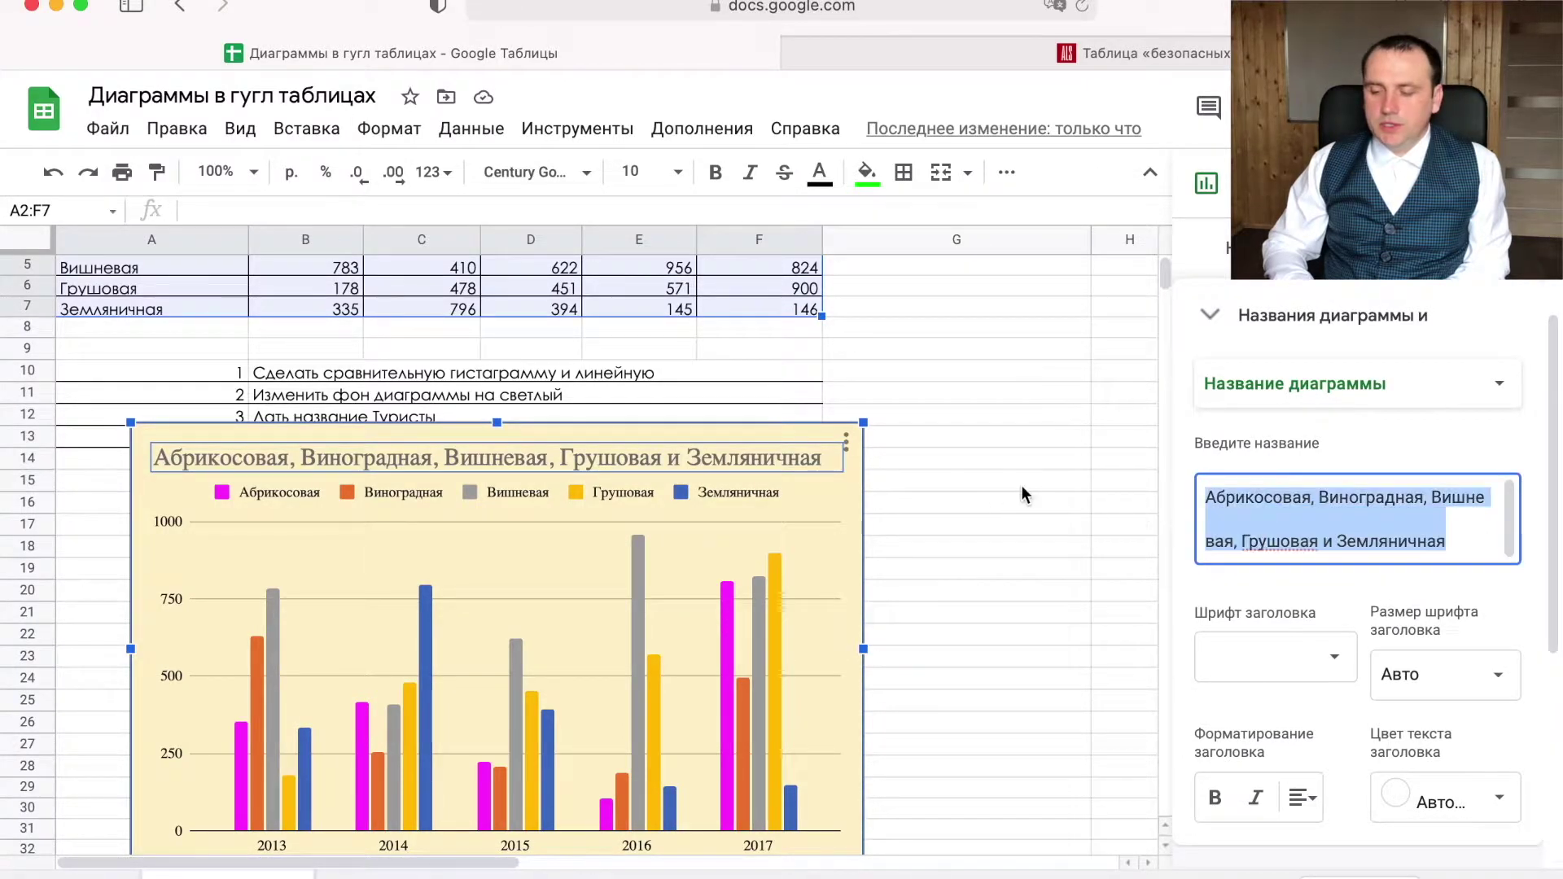
pyautogui.write('Г')
pyautogui.press('BackSpace')
pyautogui.press('BackSpace')
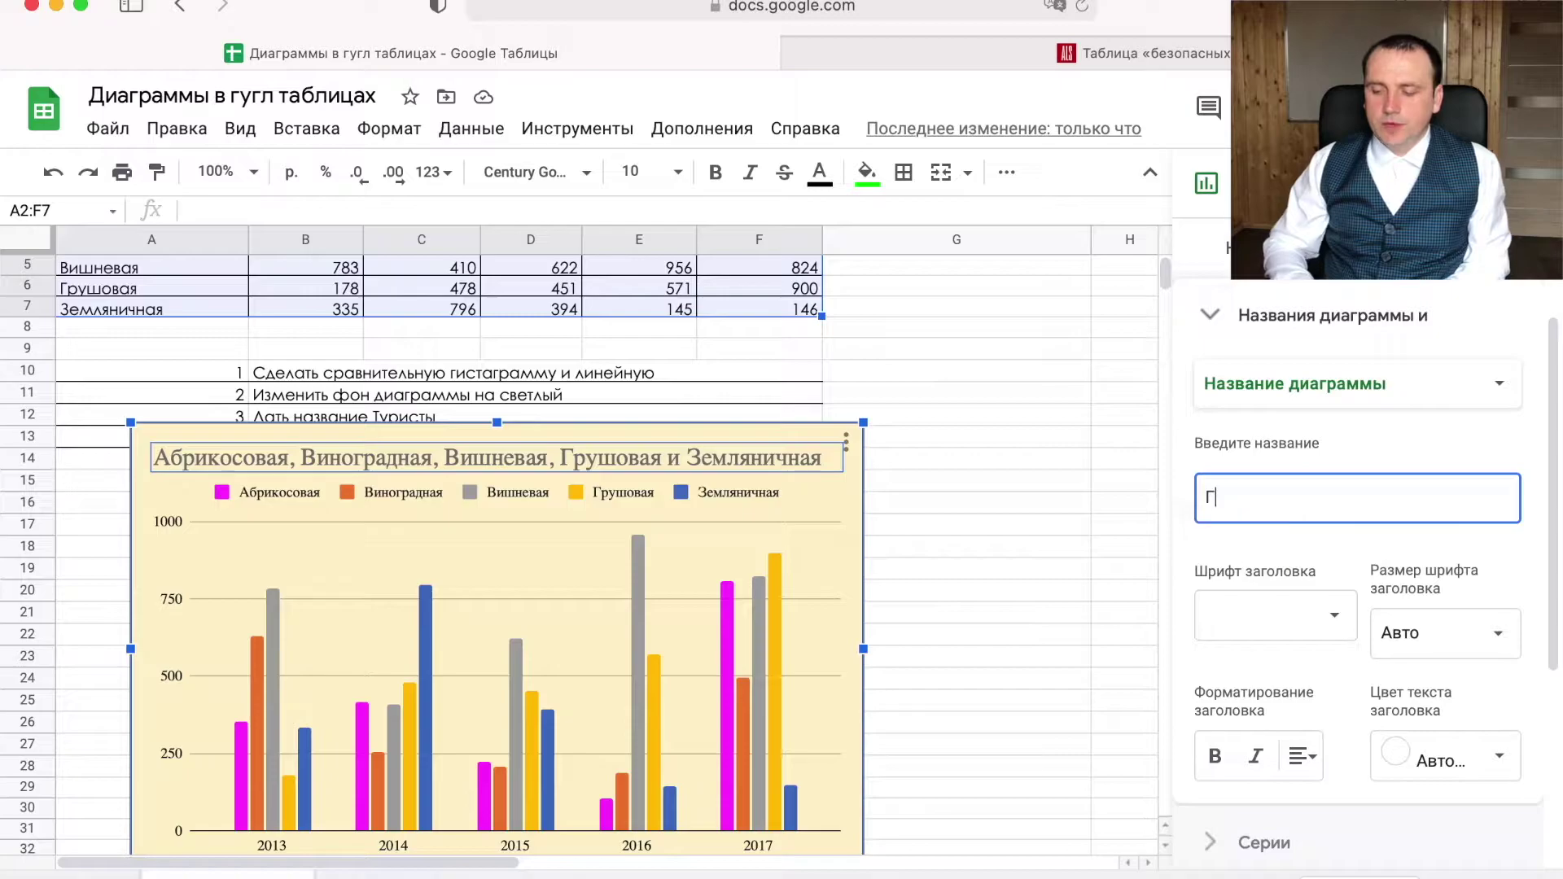
pyautogui.press('BackSpace')
pyautogui.write('Туристы')
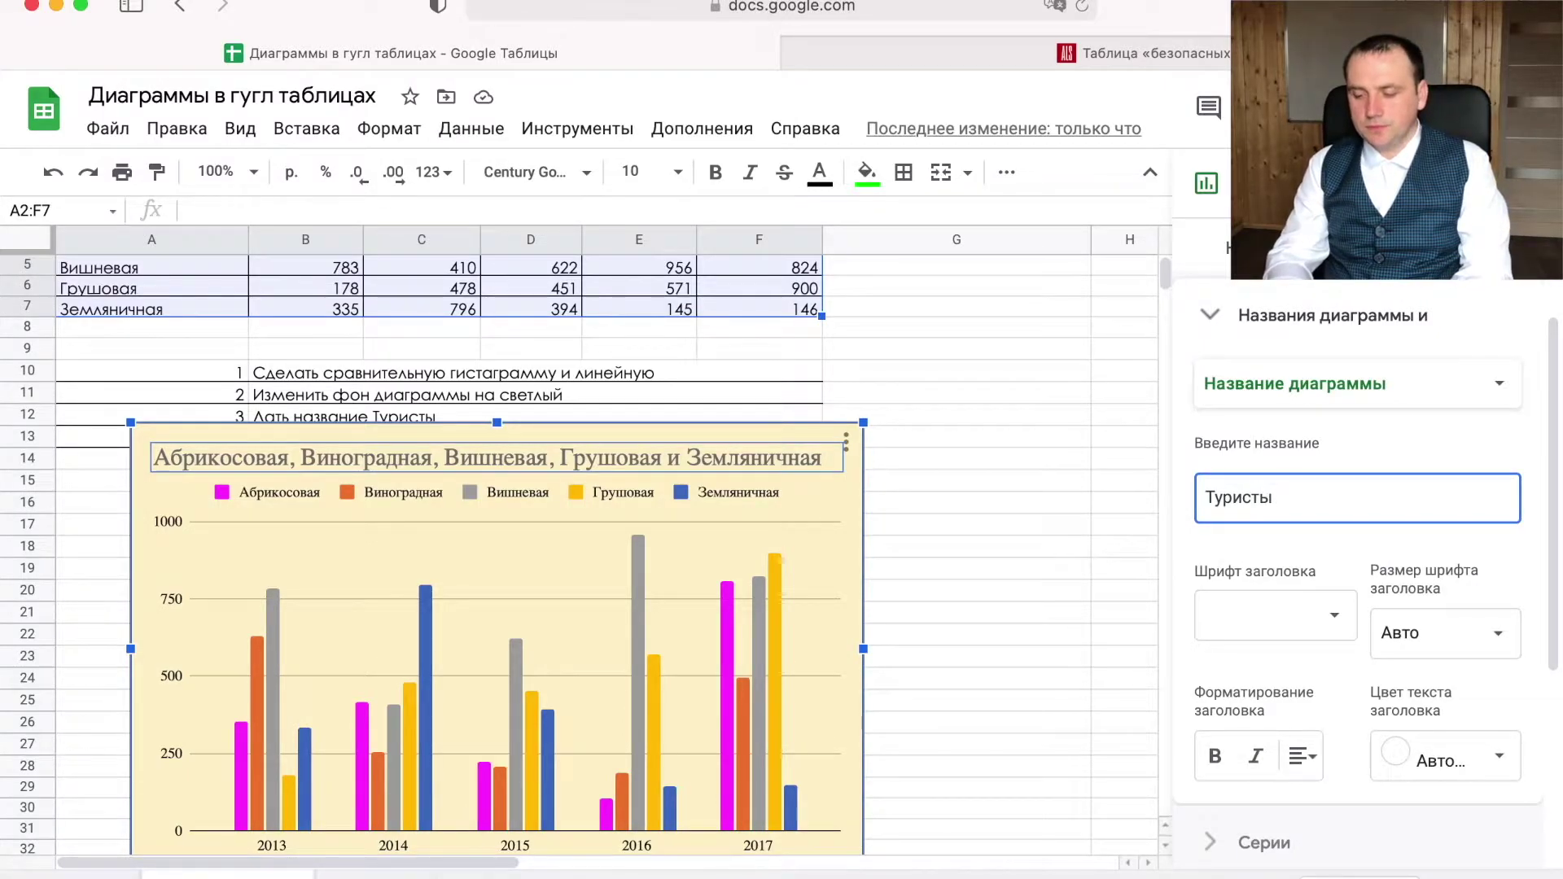
pyautogui.click(1317, 615)
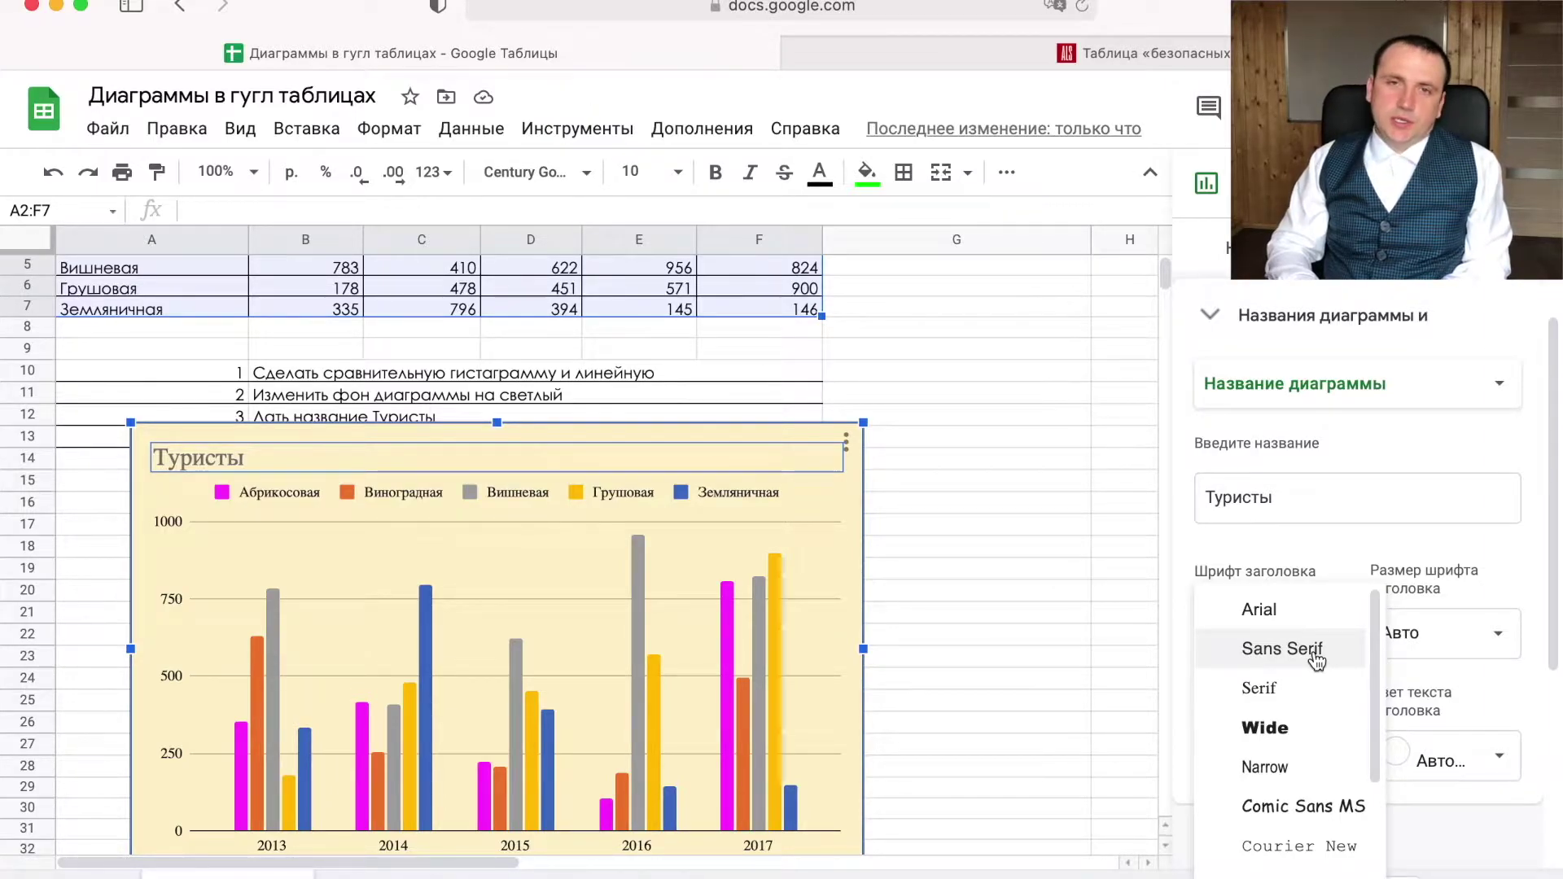
# Set the title and legend fonts to Roboto and place the legend at the bottom
pyautogui.scroll(-1, 1311, 656)
pyautogui.scroll(-3, 1311, 643)
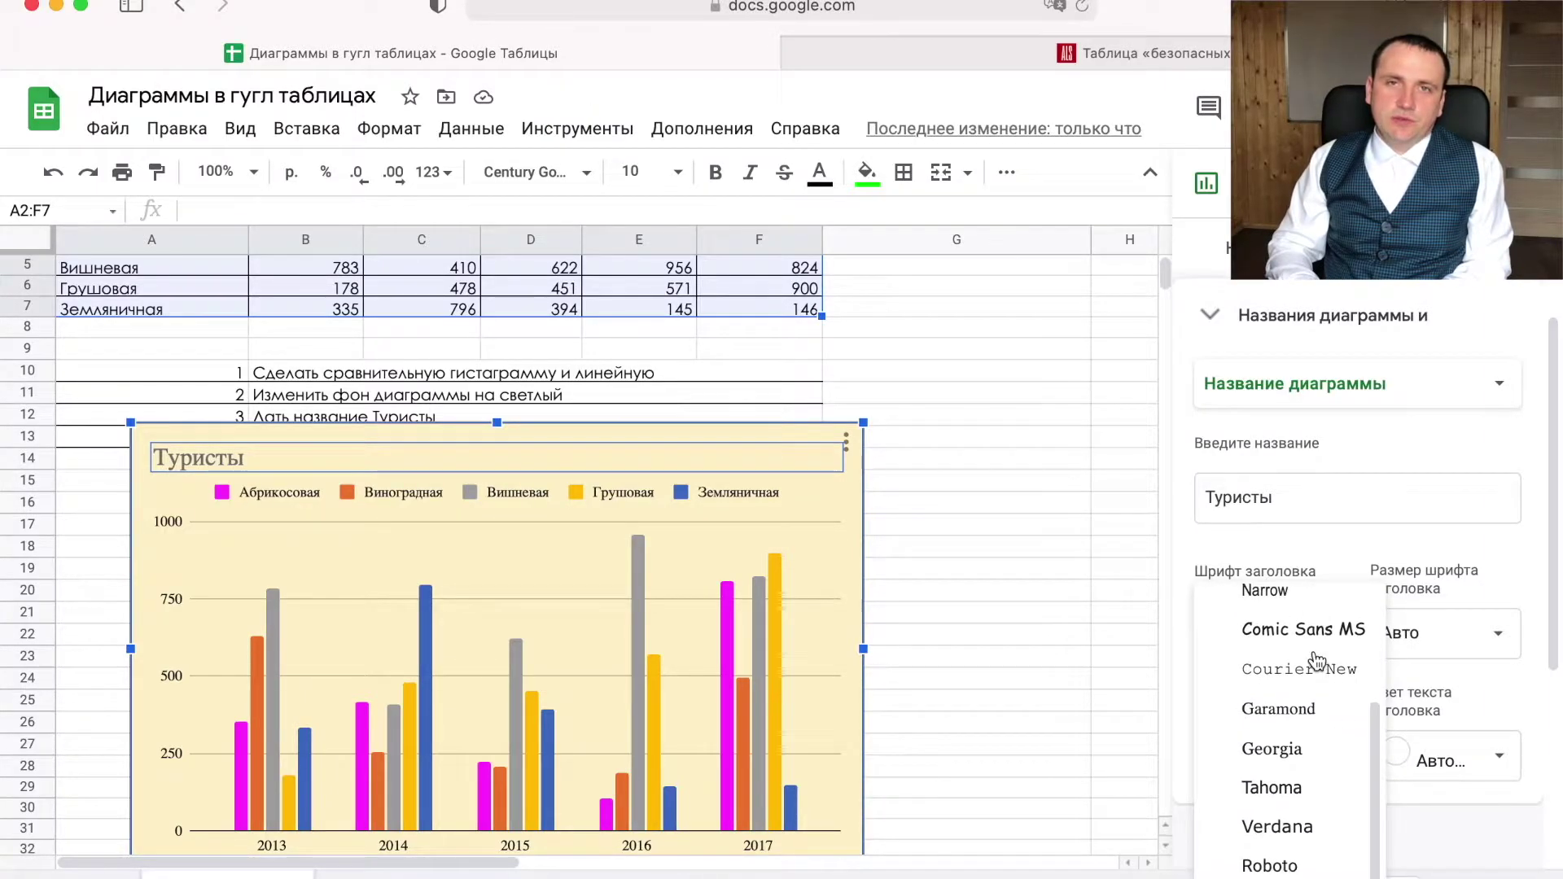
pyautogui.click(1291, 870)
pyautogui.click(287, 491)
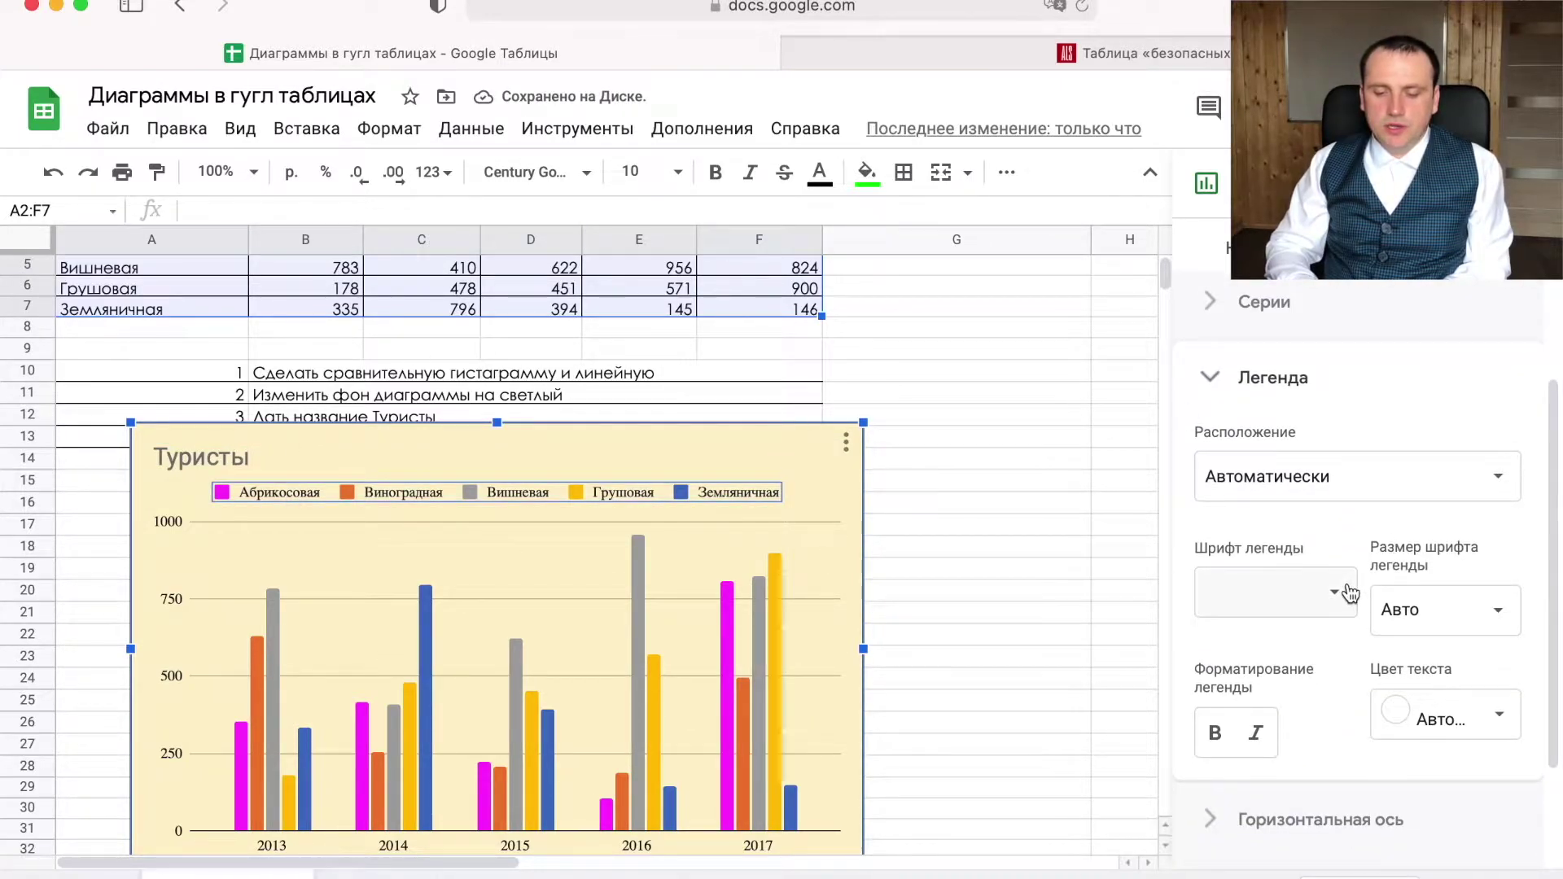
pyautogui.click(1351, 592)
pyautogui.scroll(-3, 1286, 692)
pyautogui.scroll(-1, 1286, 692)
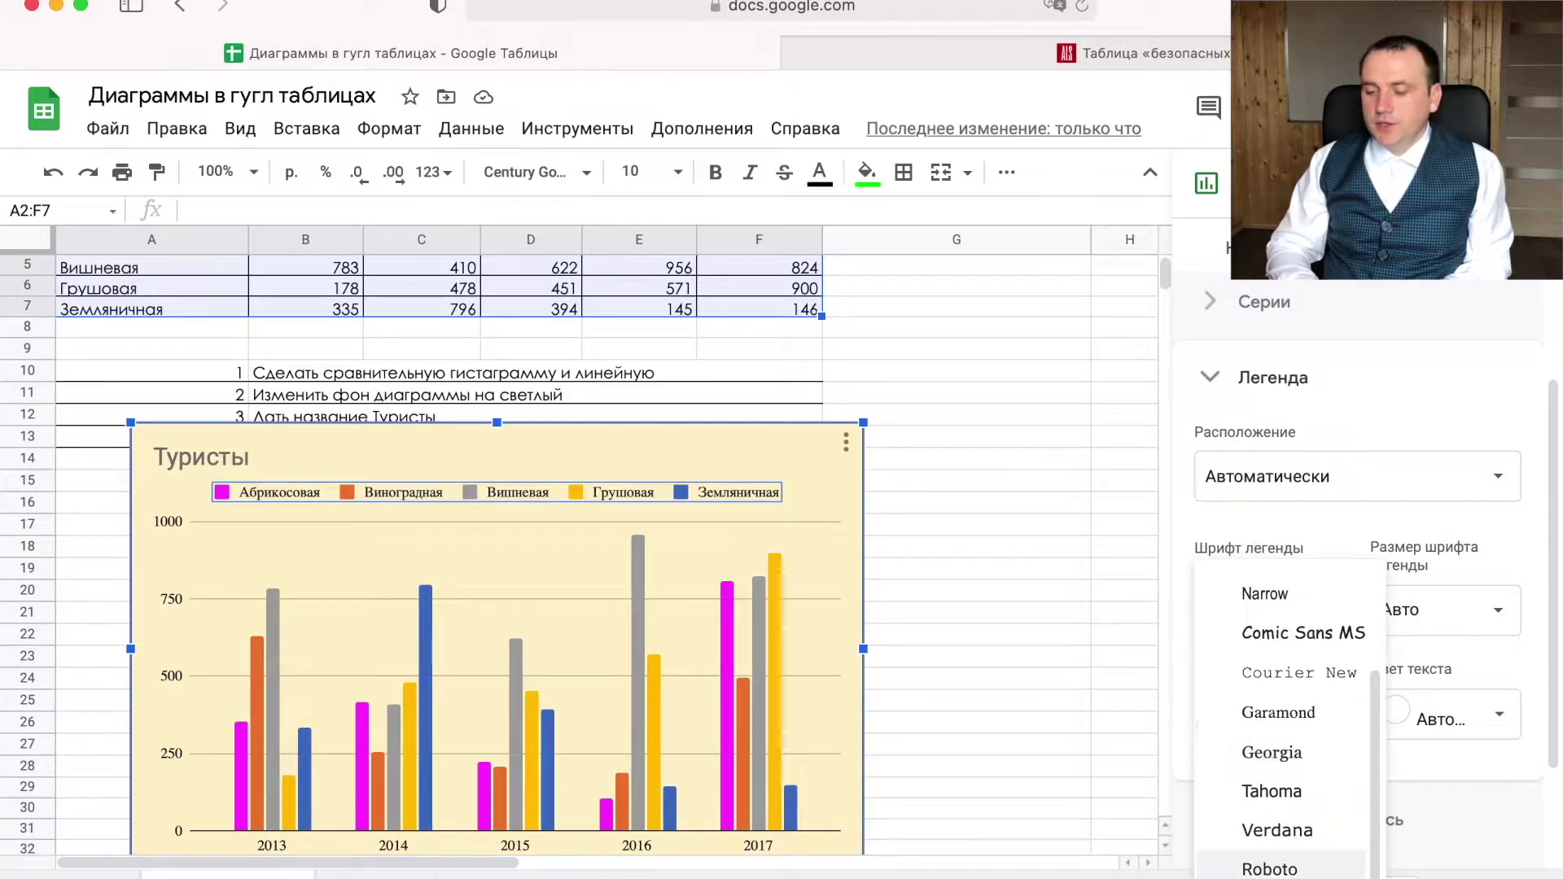
pyautogui.click(1274, 870)
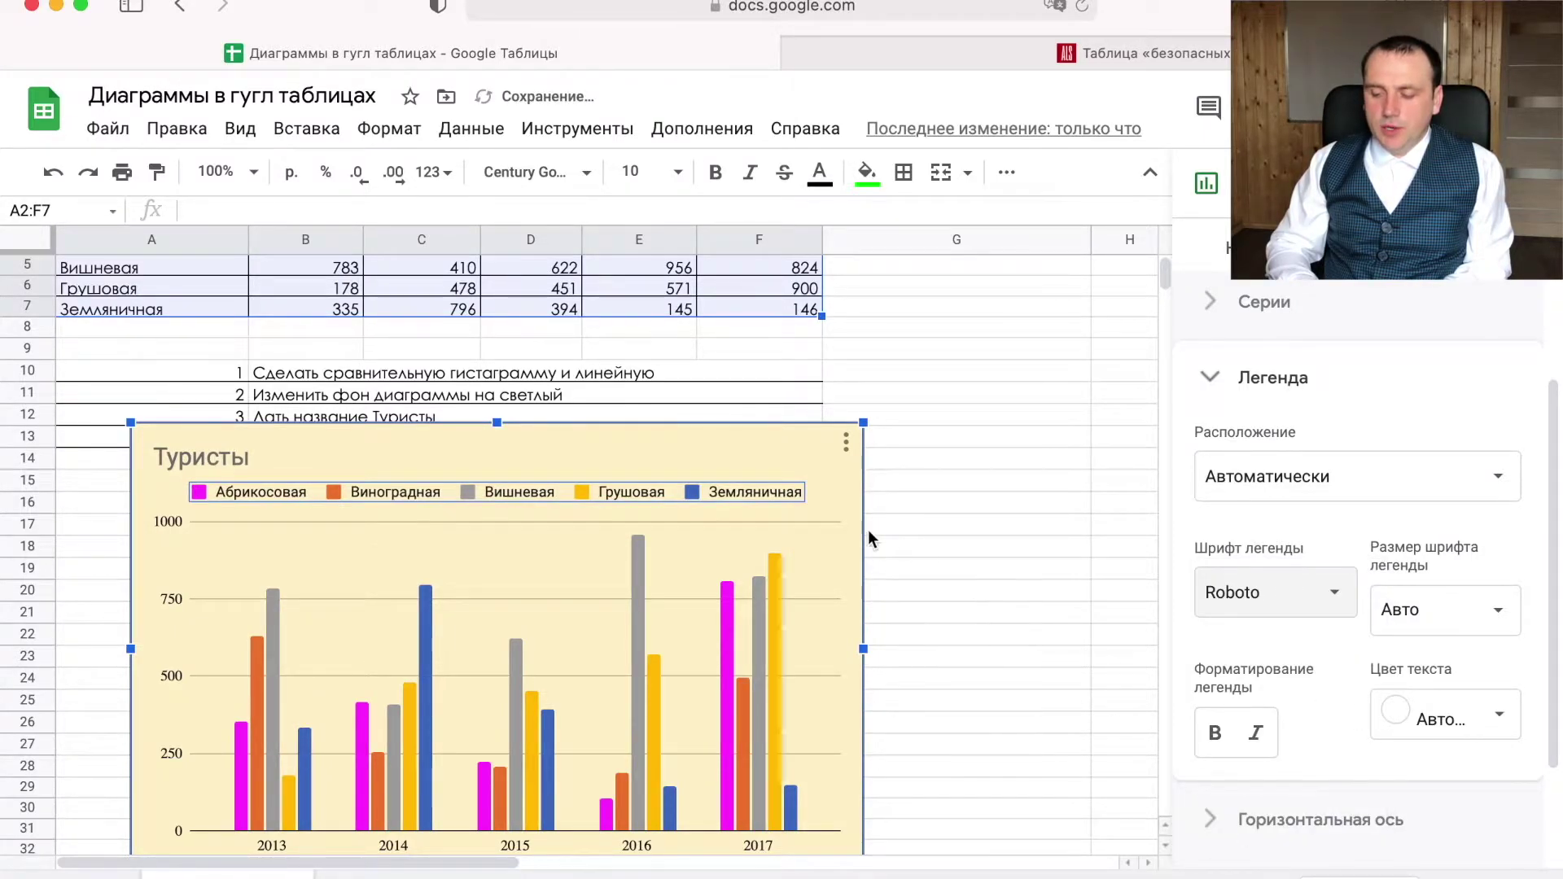
pyautogui.moveTo(696, 423); pyautogui.dragTo(704, 381)
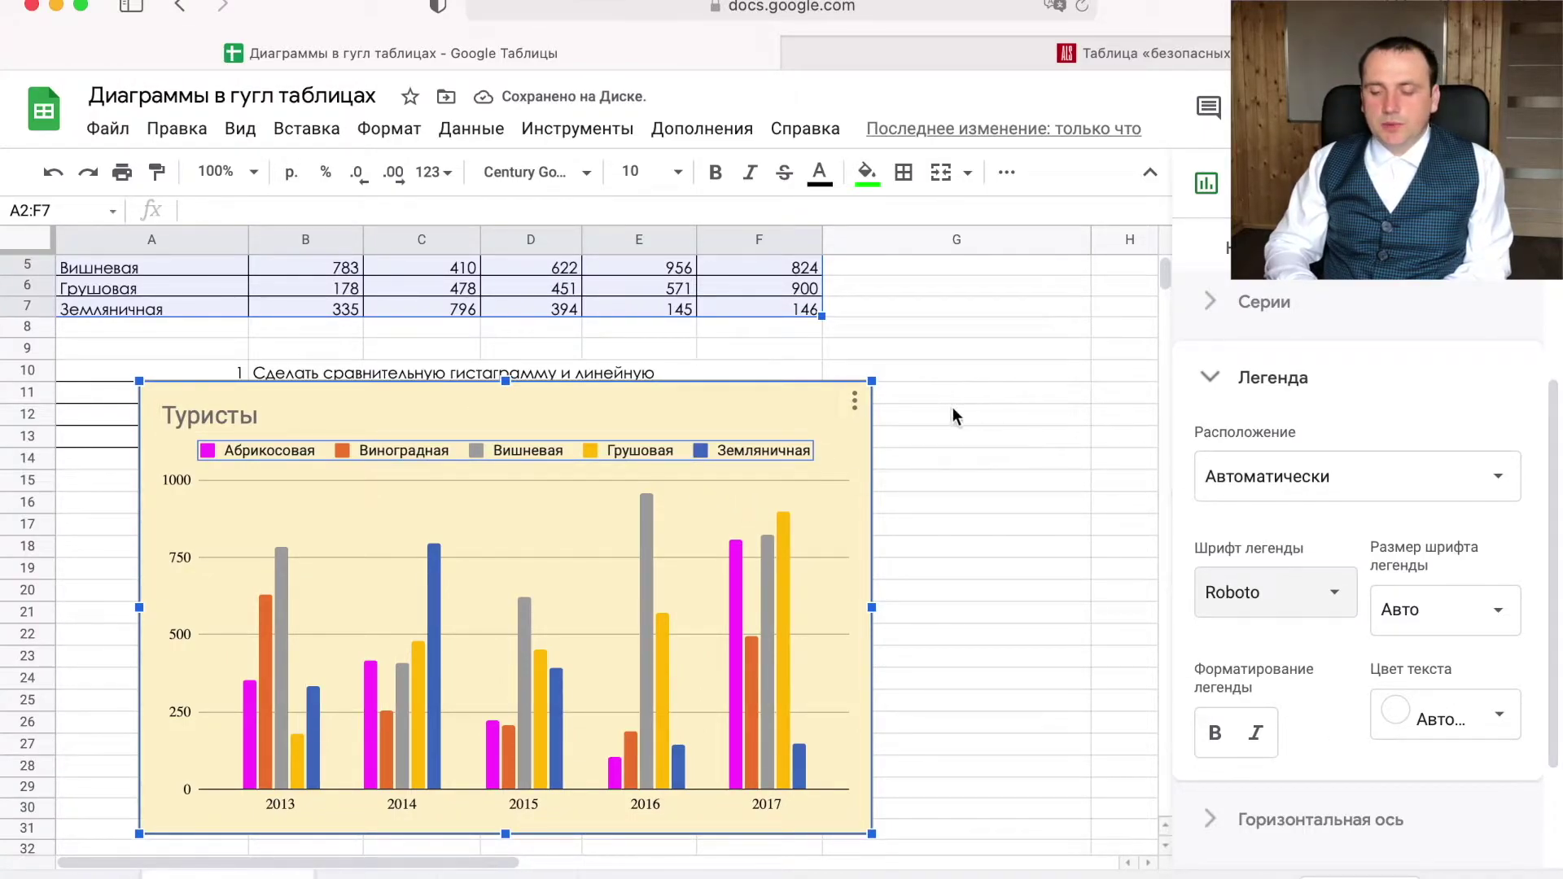
pyautogui.click(1369, 492)
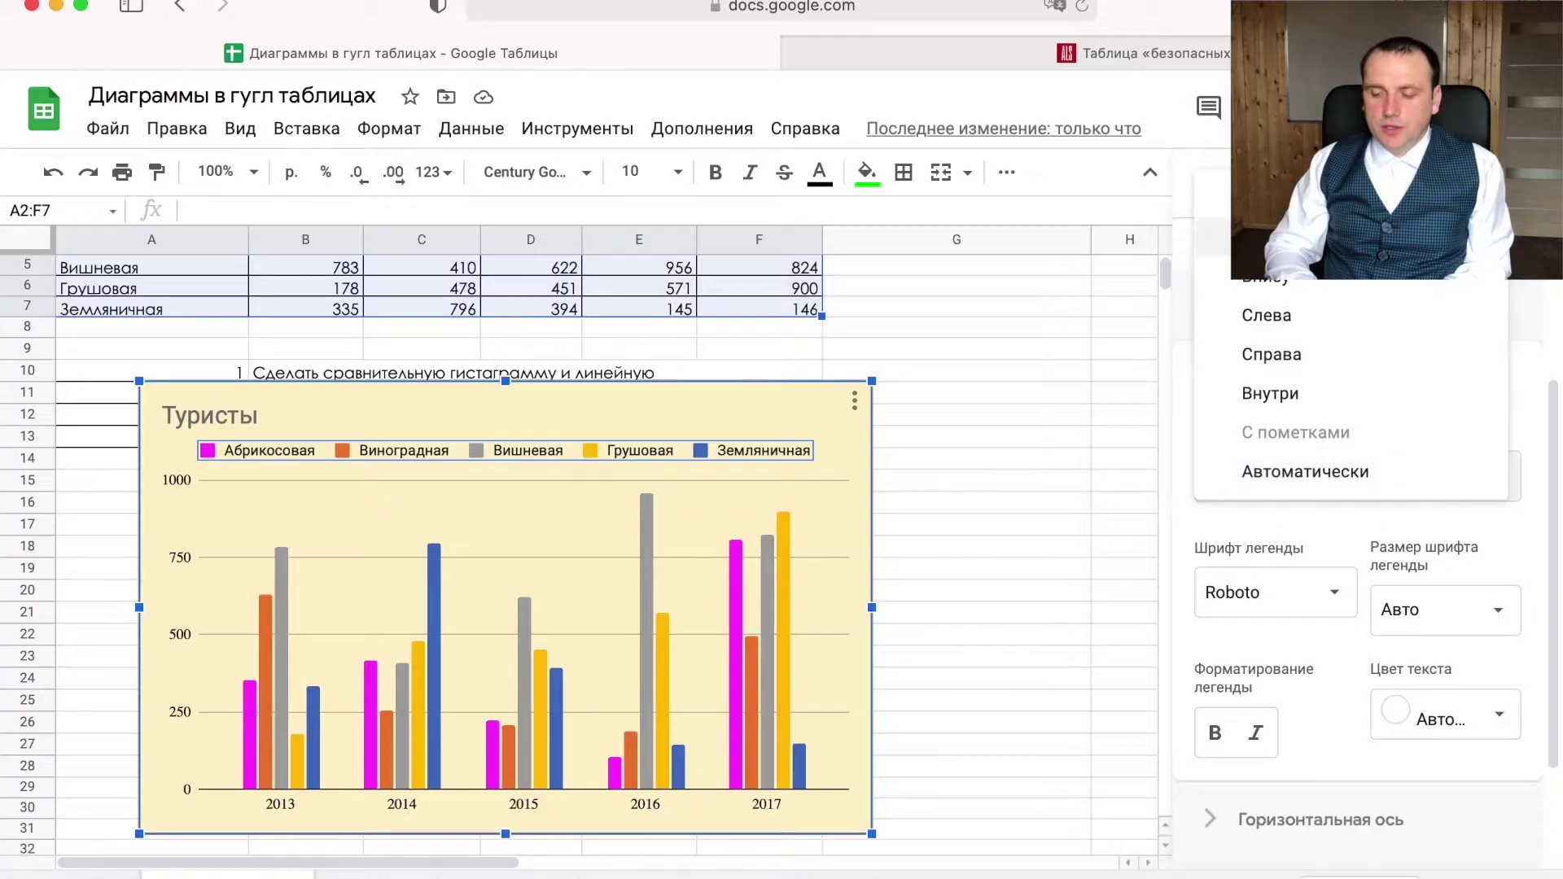
pyautogui.click(1303, 283)
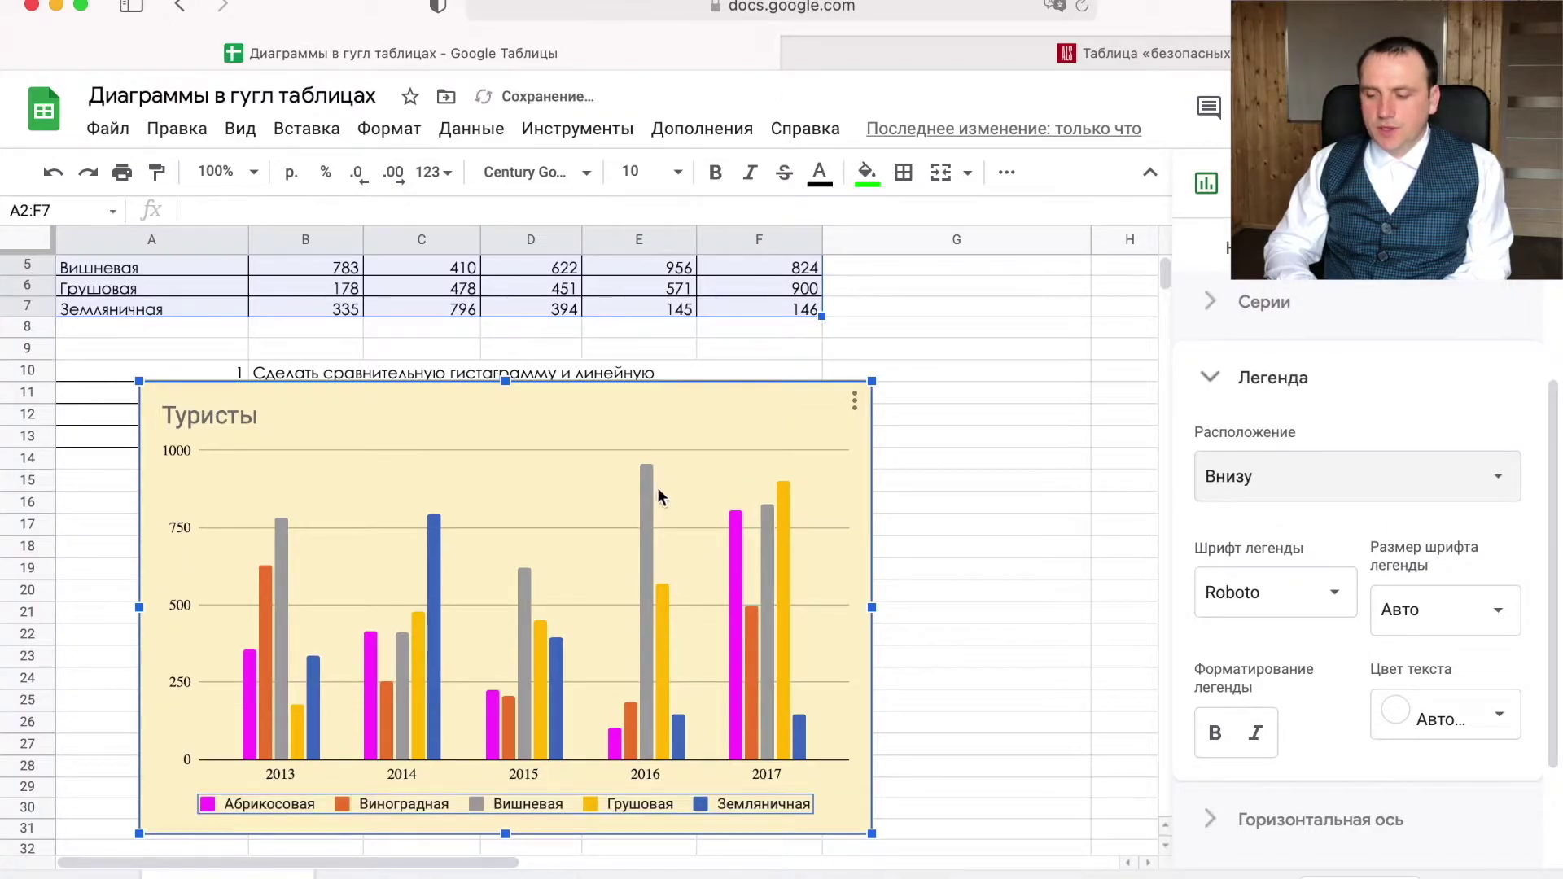
# Make the vertical axis labels bold italic Roboto and the year labels Wide font
pyautogui.click(175, 450)
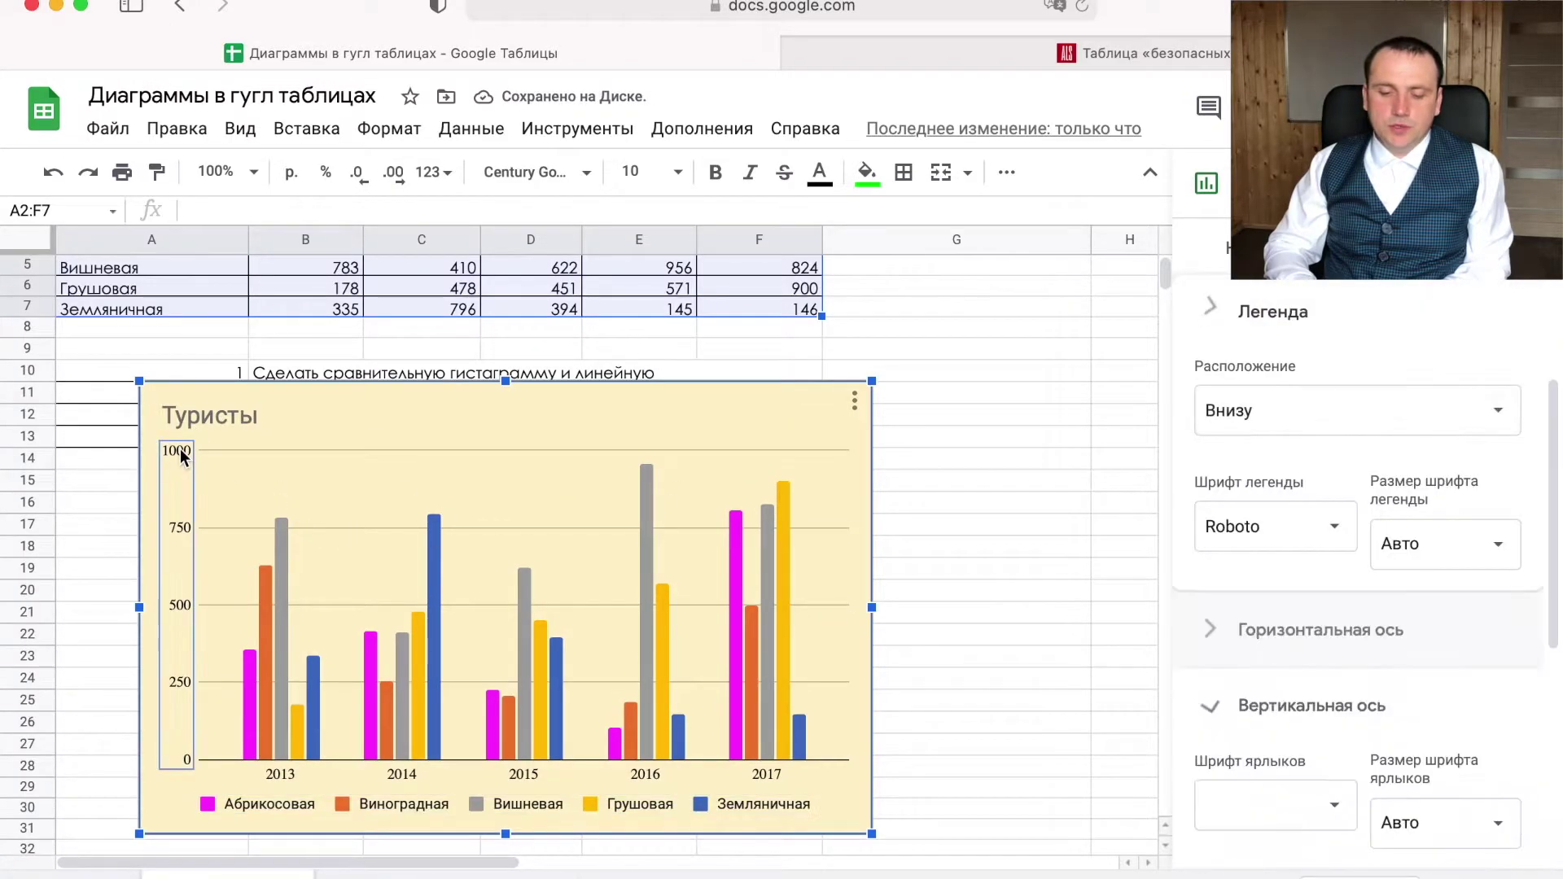
pyautogui.click(1321, 576)
pyautogui.scroll(-2, 1302, 732)
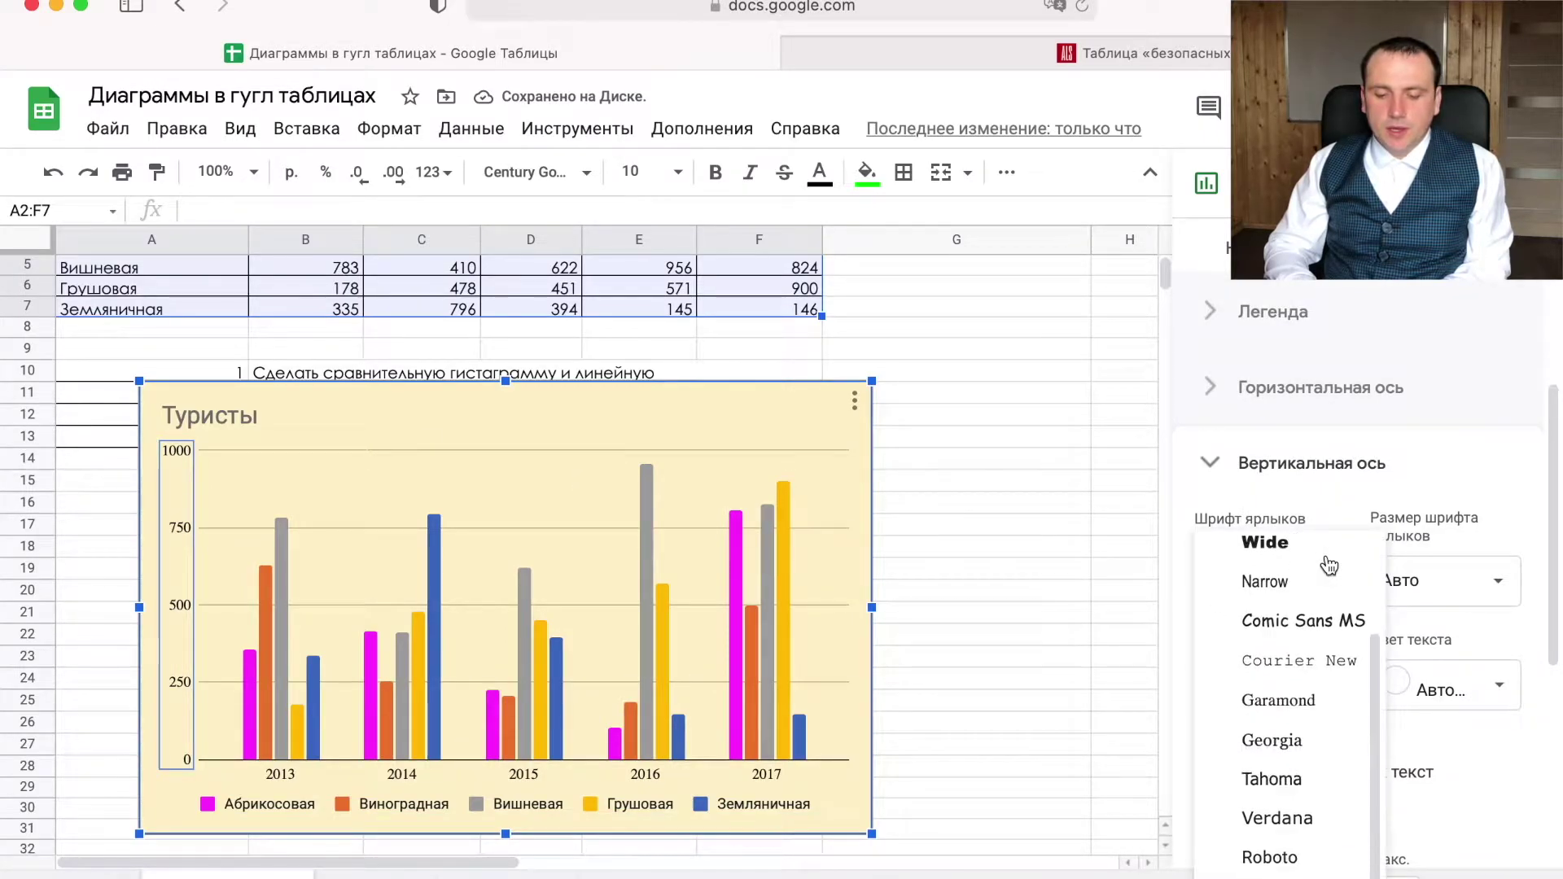
pyautogui.click(1303, 867)
pyautogui.click(273, 772)
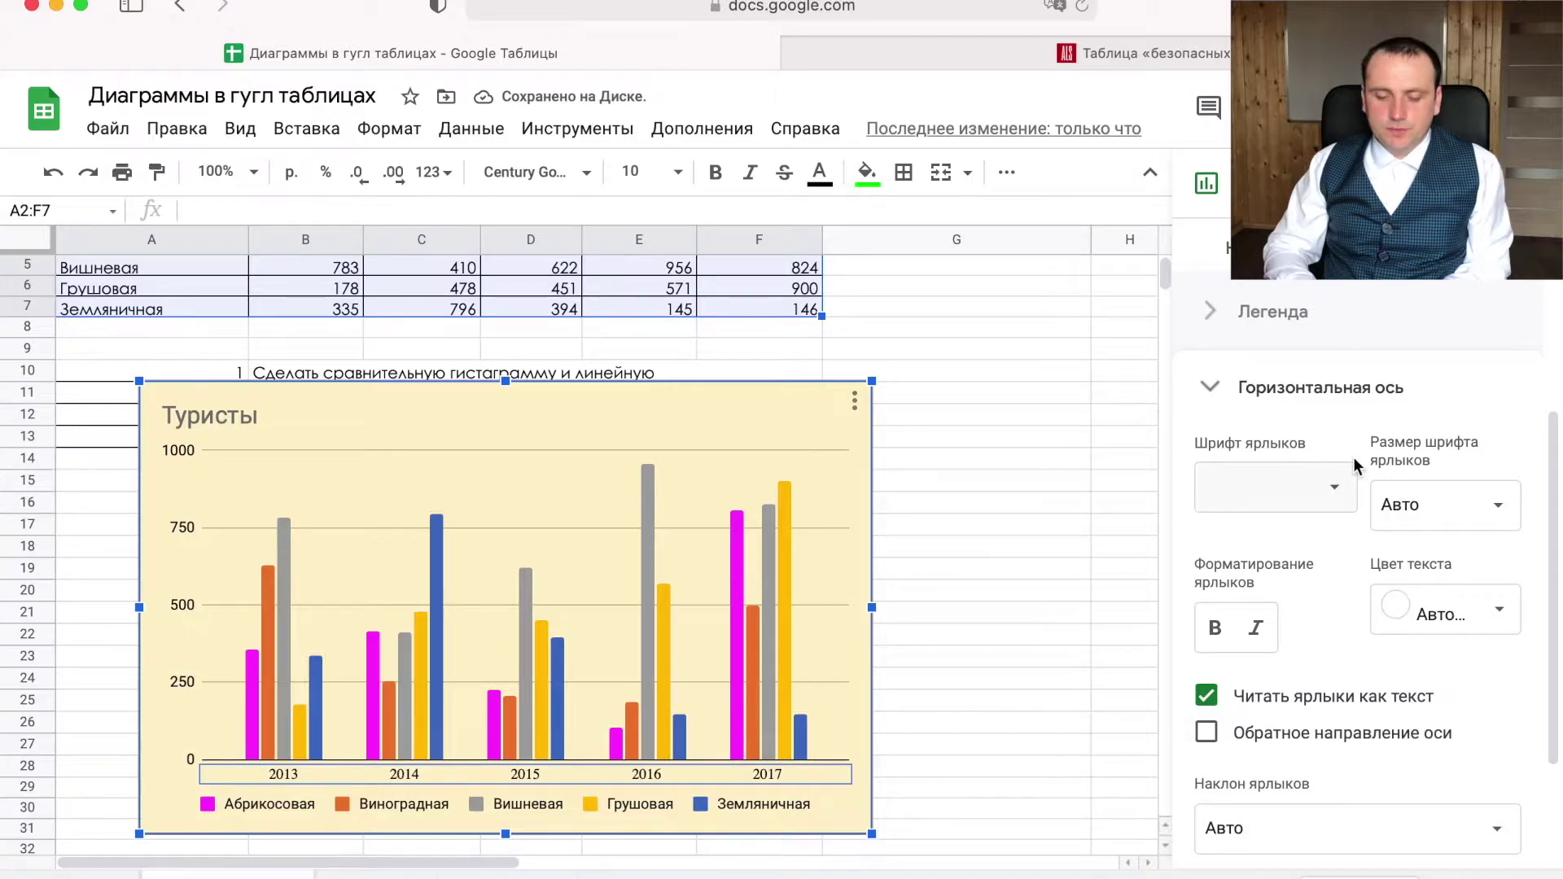
pyautogui.click(1341, 488)
pyautogui.click(1294, 600)
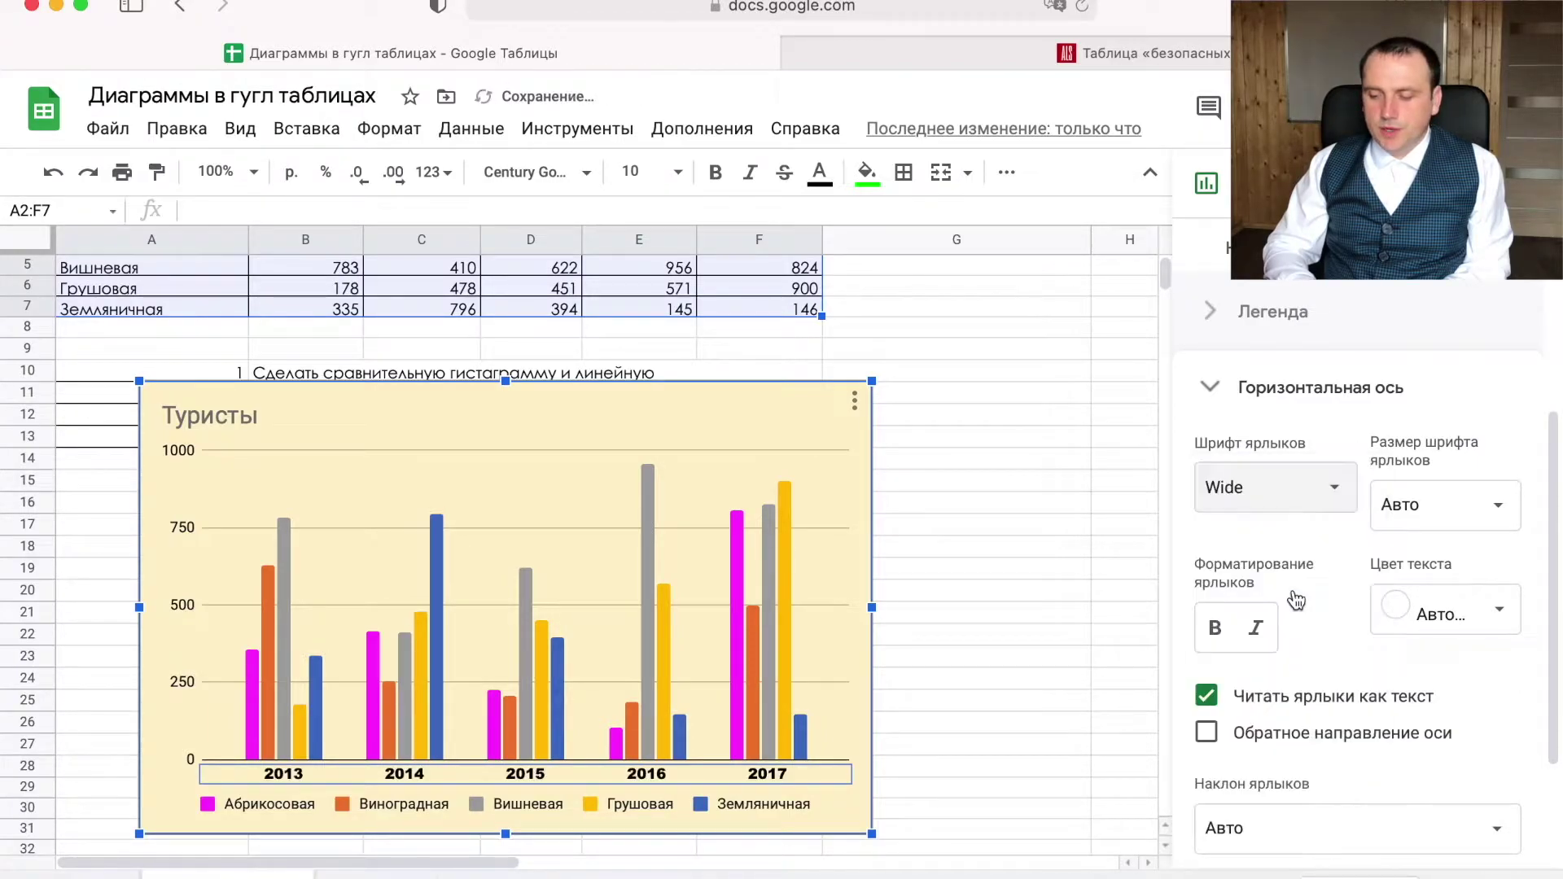
pyautogui.click(177, 484)
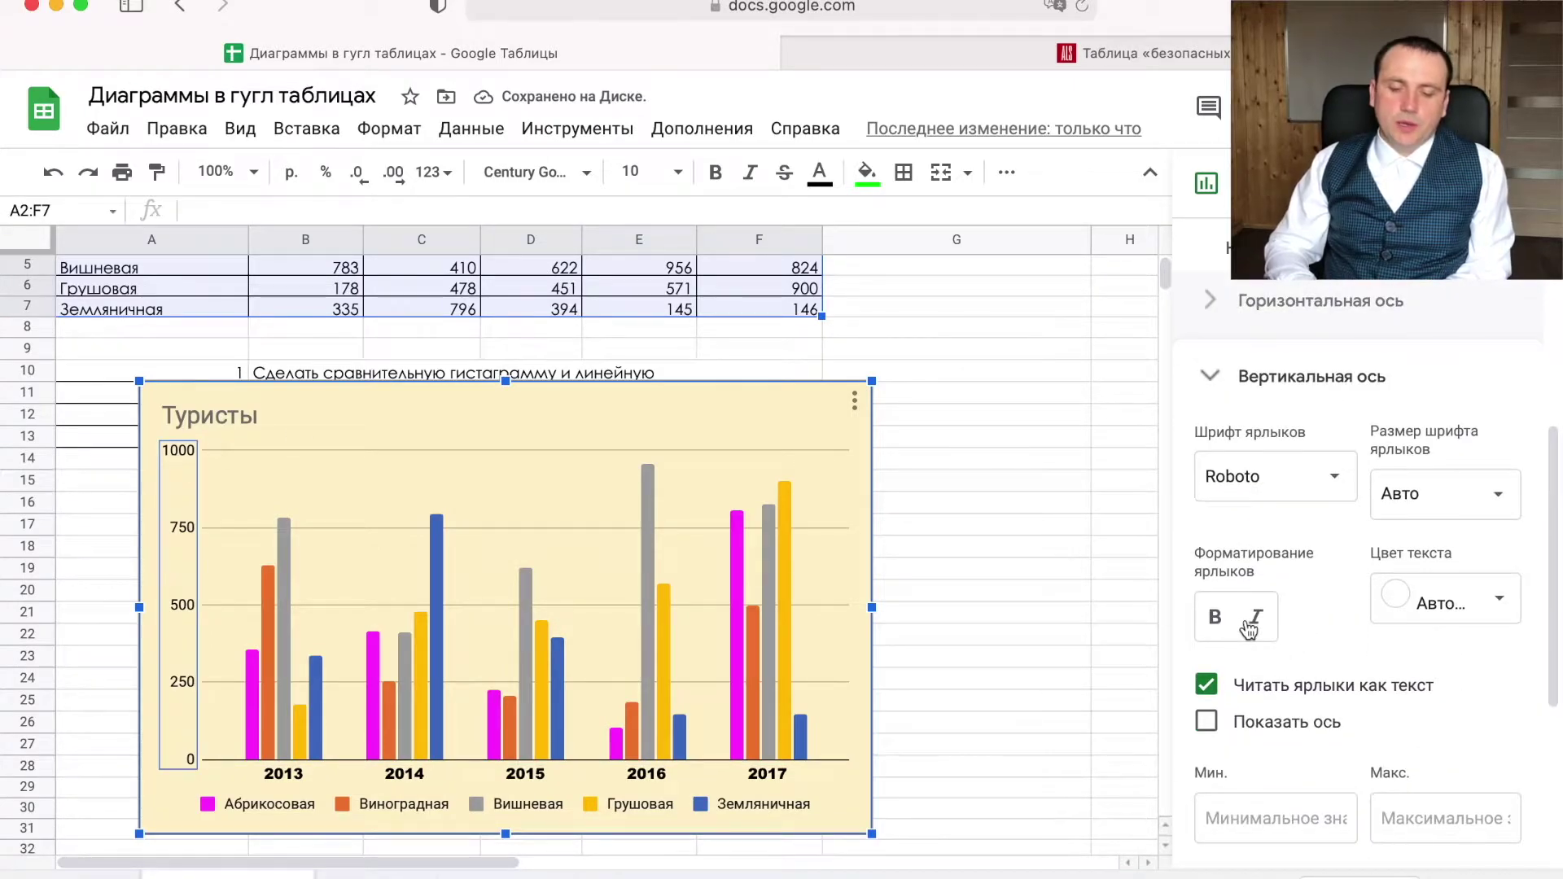
pyautogui.click(1215, 617)
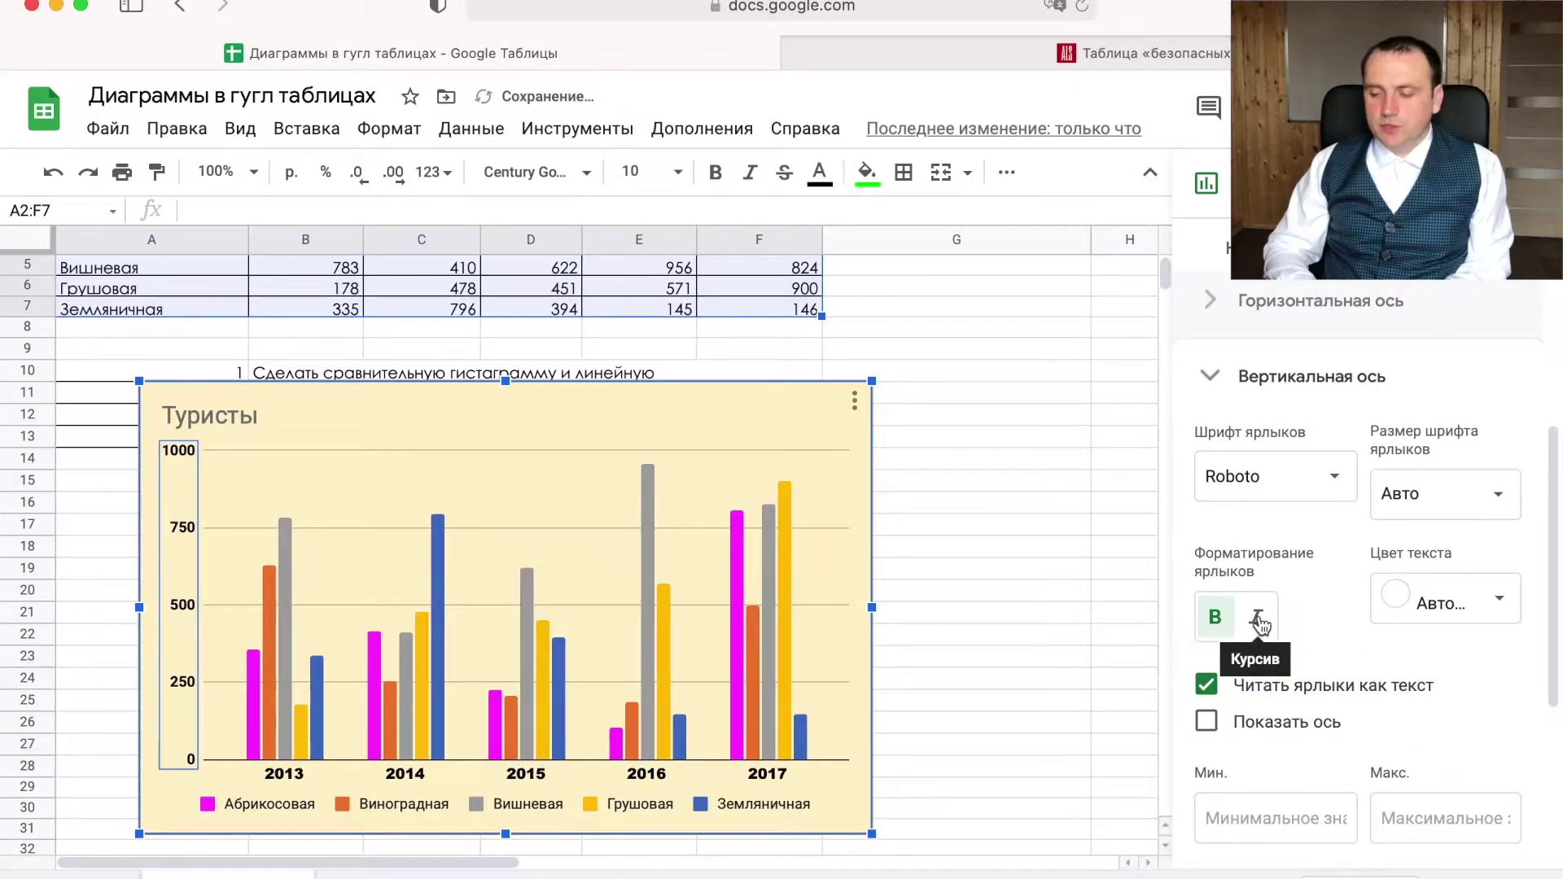
pyautogui.click(1256, 617)
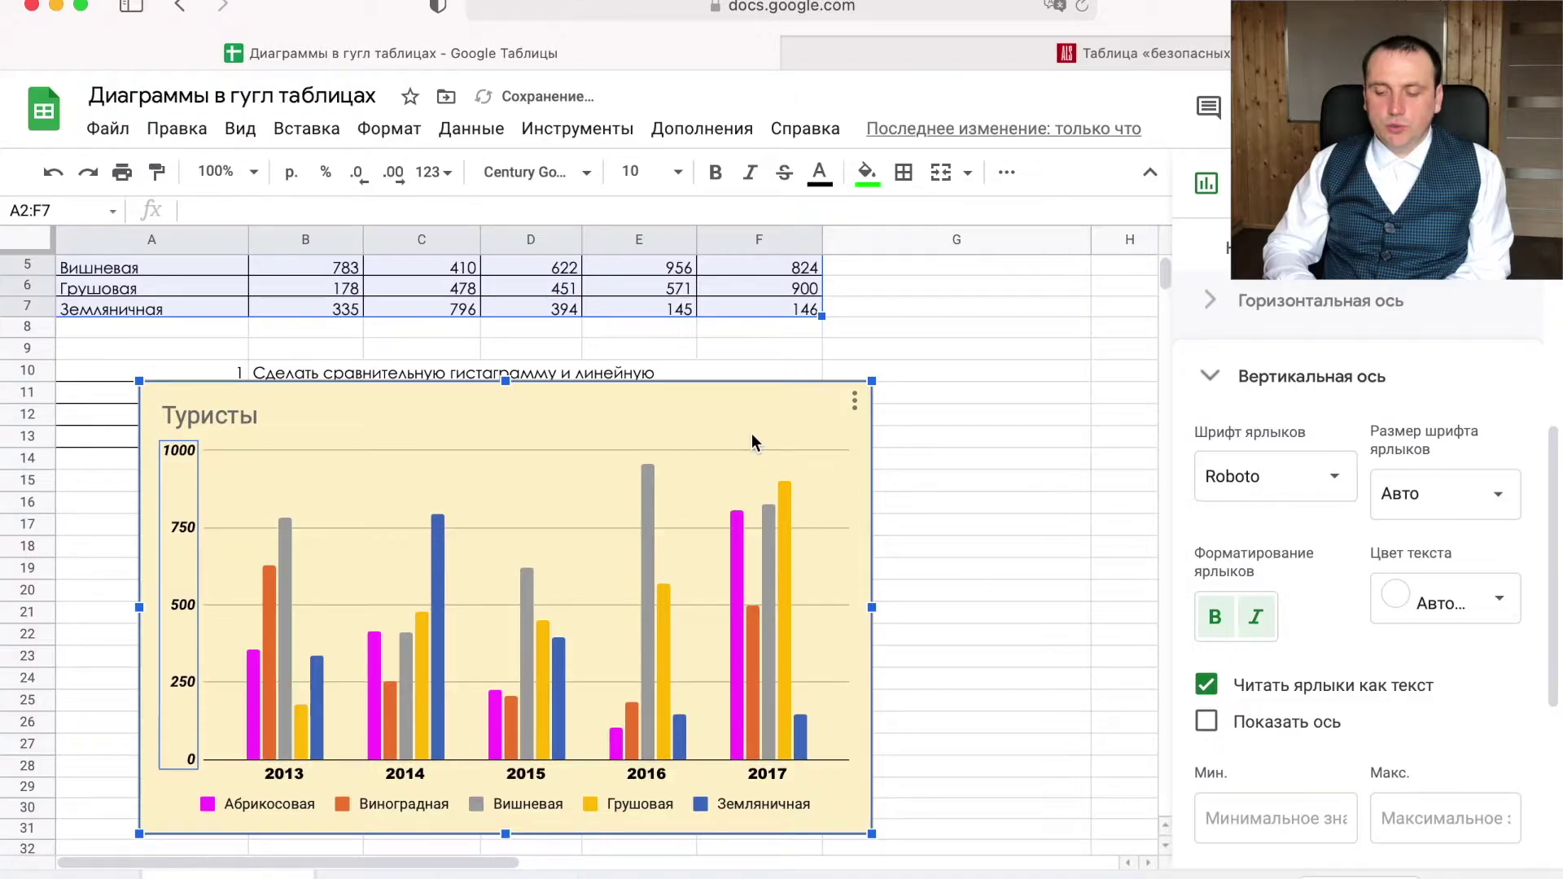
pyautogui.click(1011, 396)
pyautogui.click(756, 387)
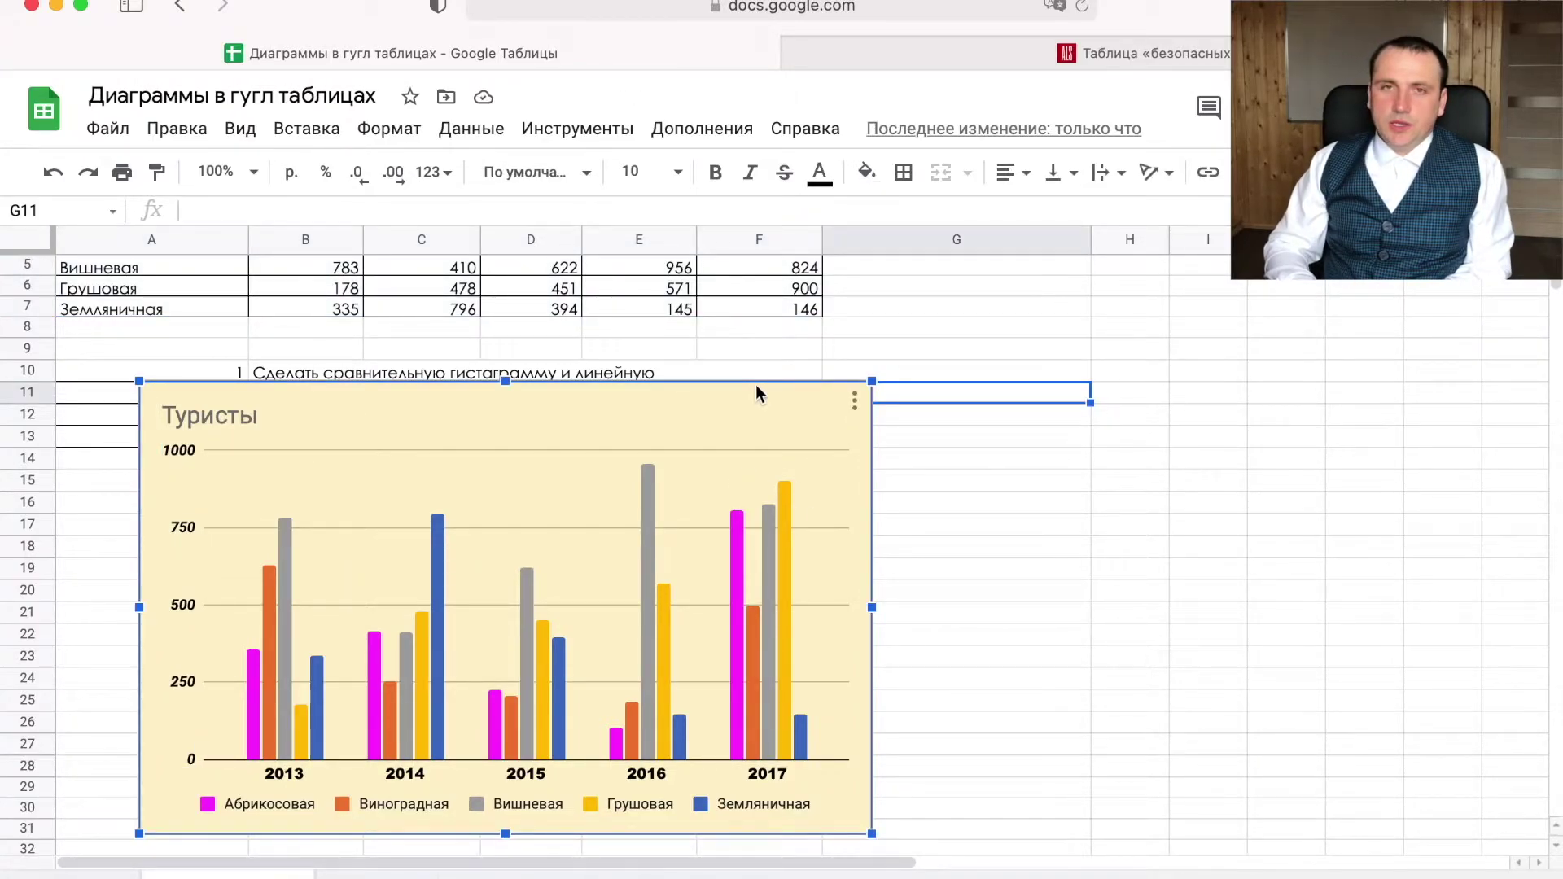
# Delete the Туристы column chart and select the tourist data A2:F7
pyautogui.press('Delete')
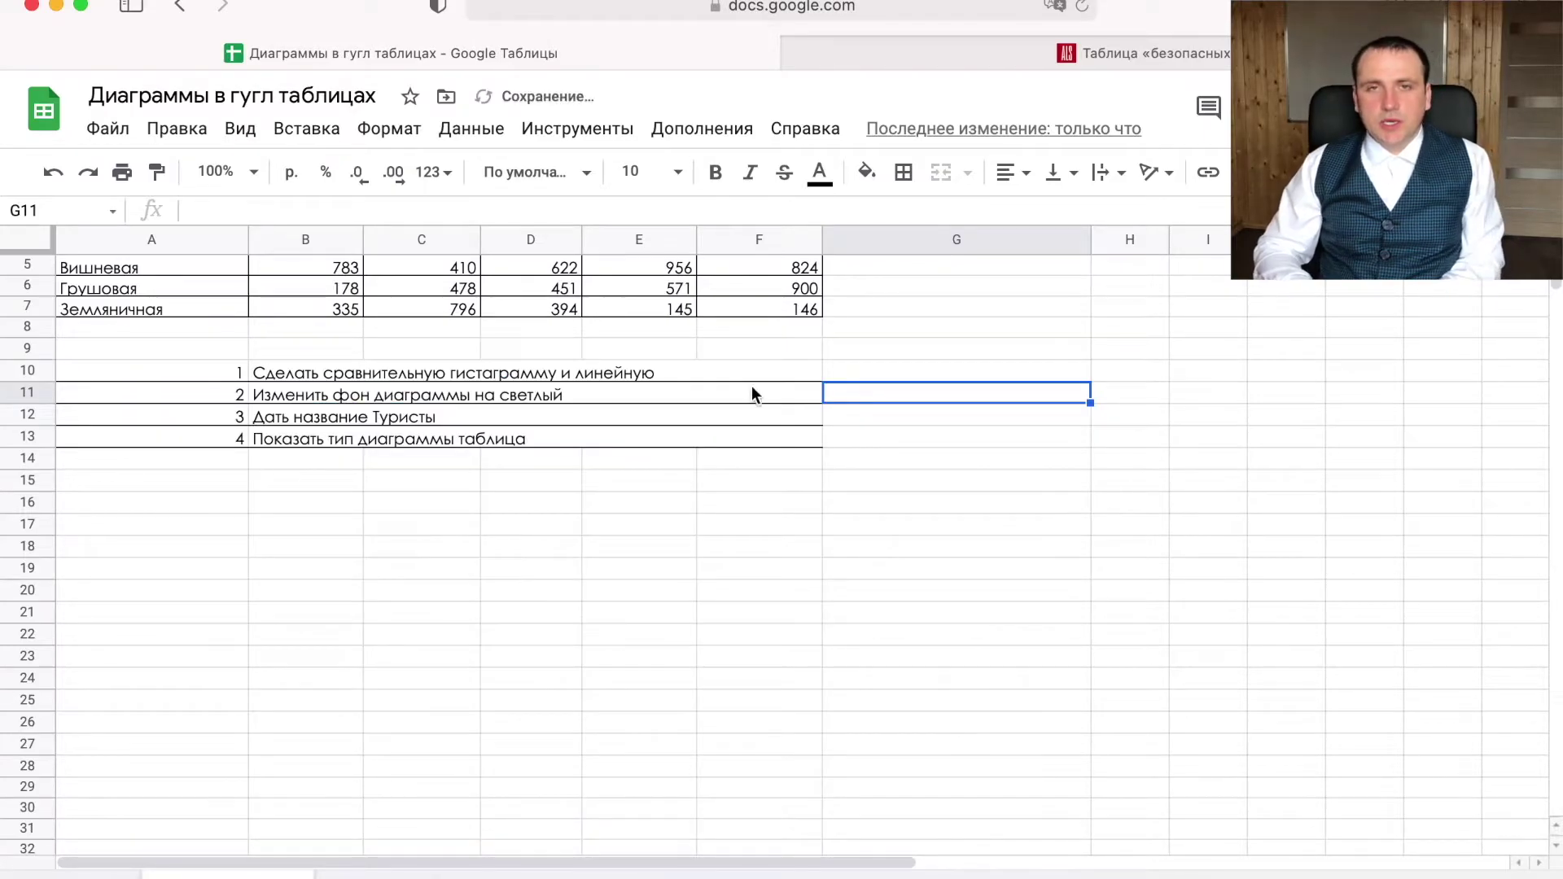
pyautogui.scroll(2, 754, 393)
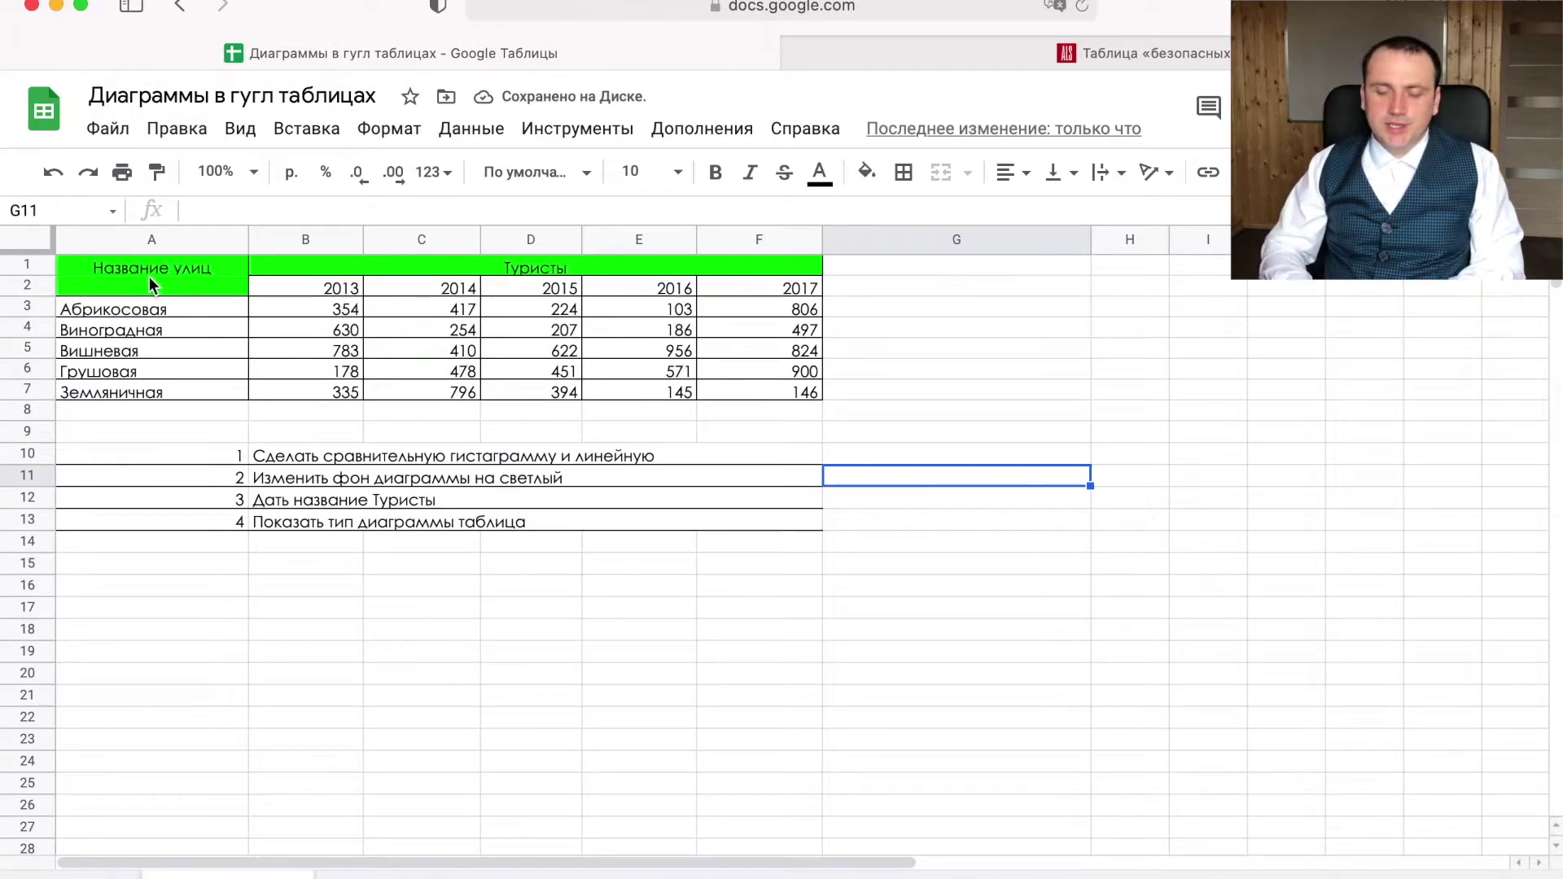
pyautogui.moveTo(149, 283); pyautogui.dragTo(149, 309)
pyautogui.moveTo(387, 407); pyautogui.dragTo(752, 393)
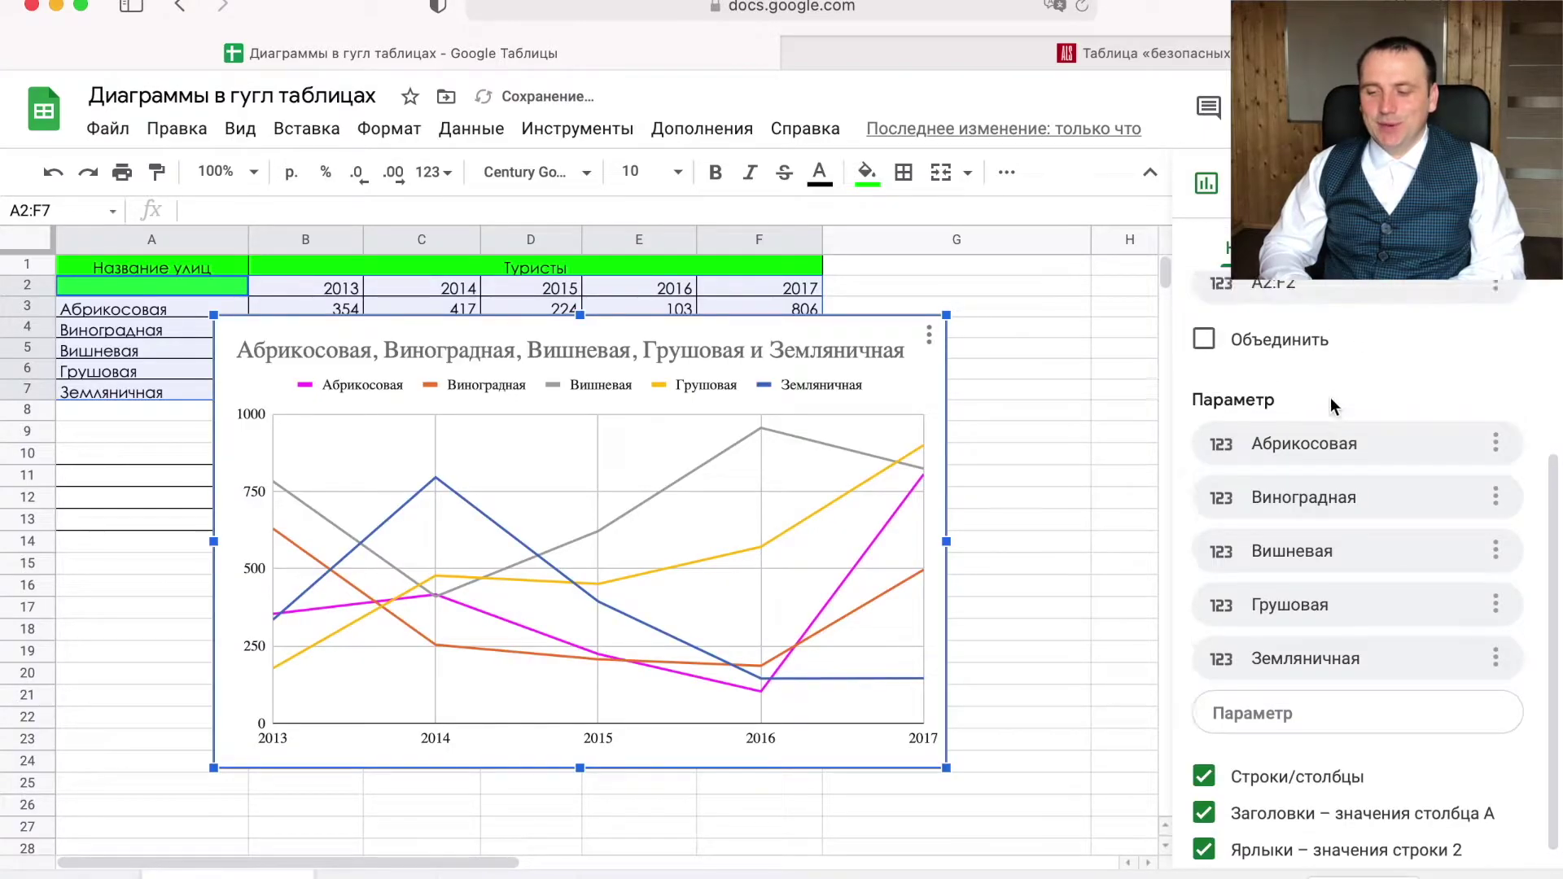
# Insert a chart of the selection and change its type to Table chart
pyautogui.scroll(5, 1330, 397)
pyautogui.click(1328, 367)
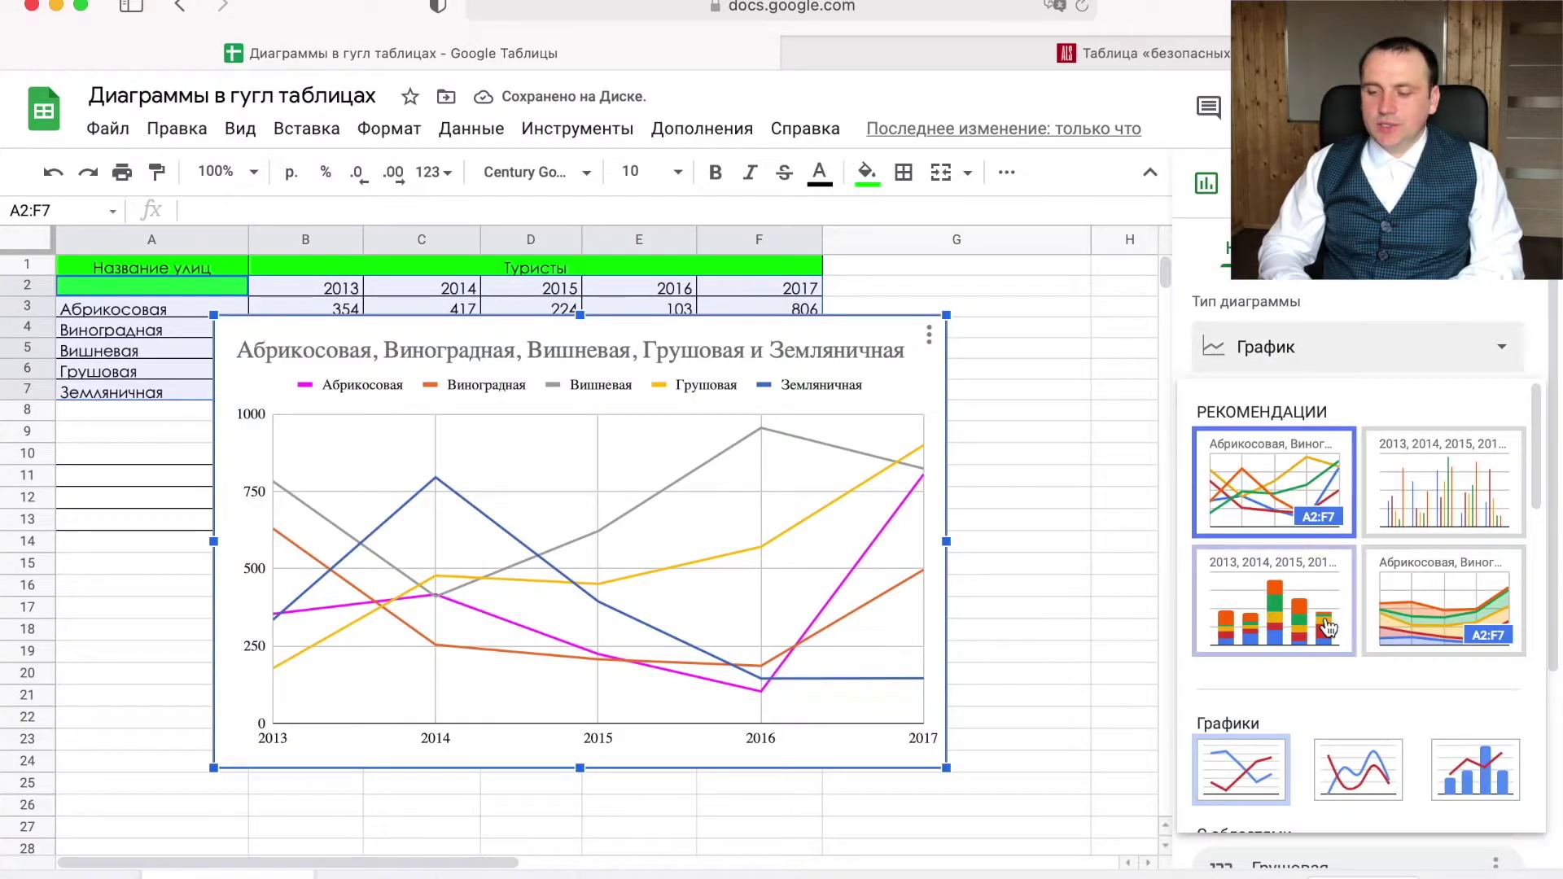
pyautogui.scroll(-10, 1329, 570)
pyautogui.scroll(-5, 1328, 626)
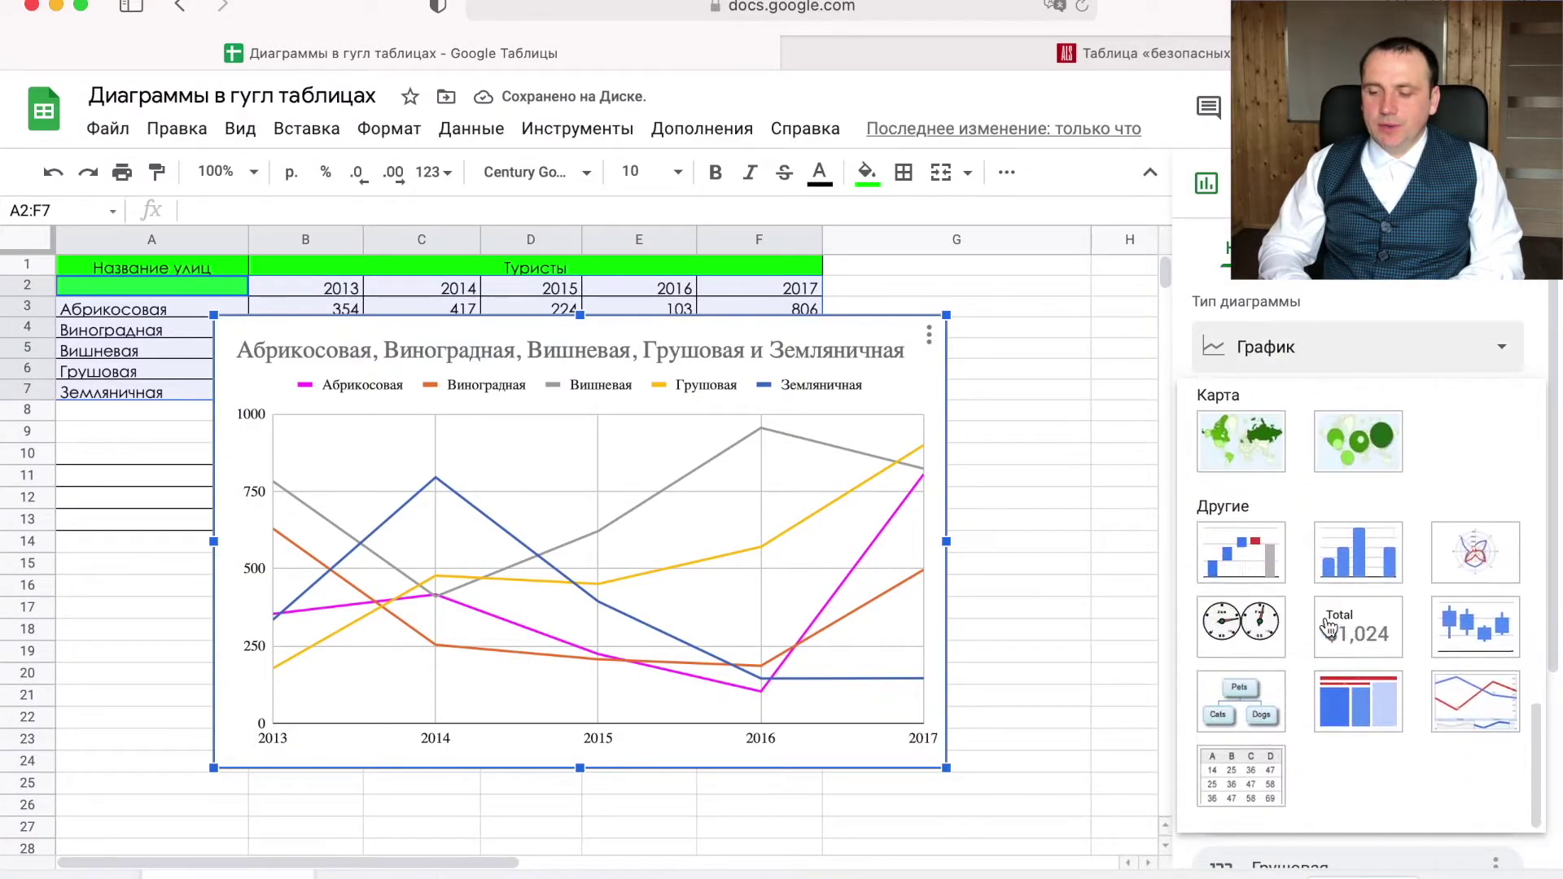
pyautogui.click(1227, 737)
pyautogui.click(1328, 346)
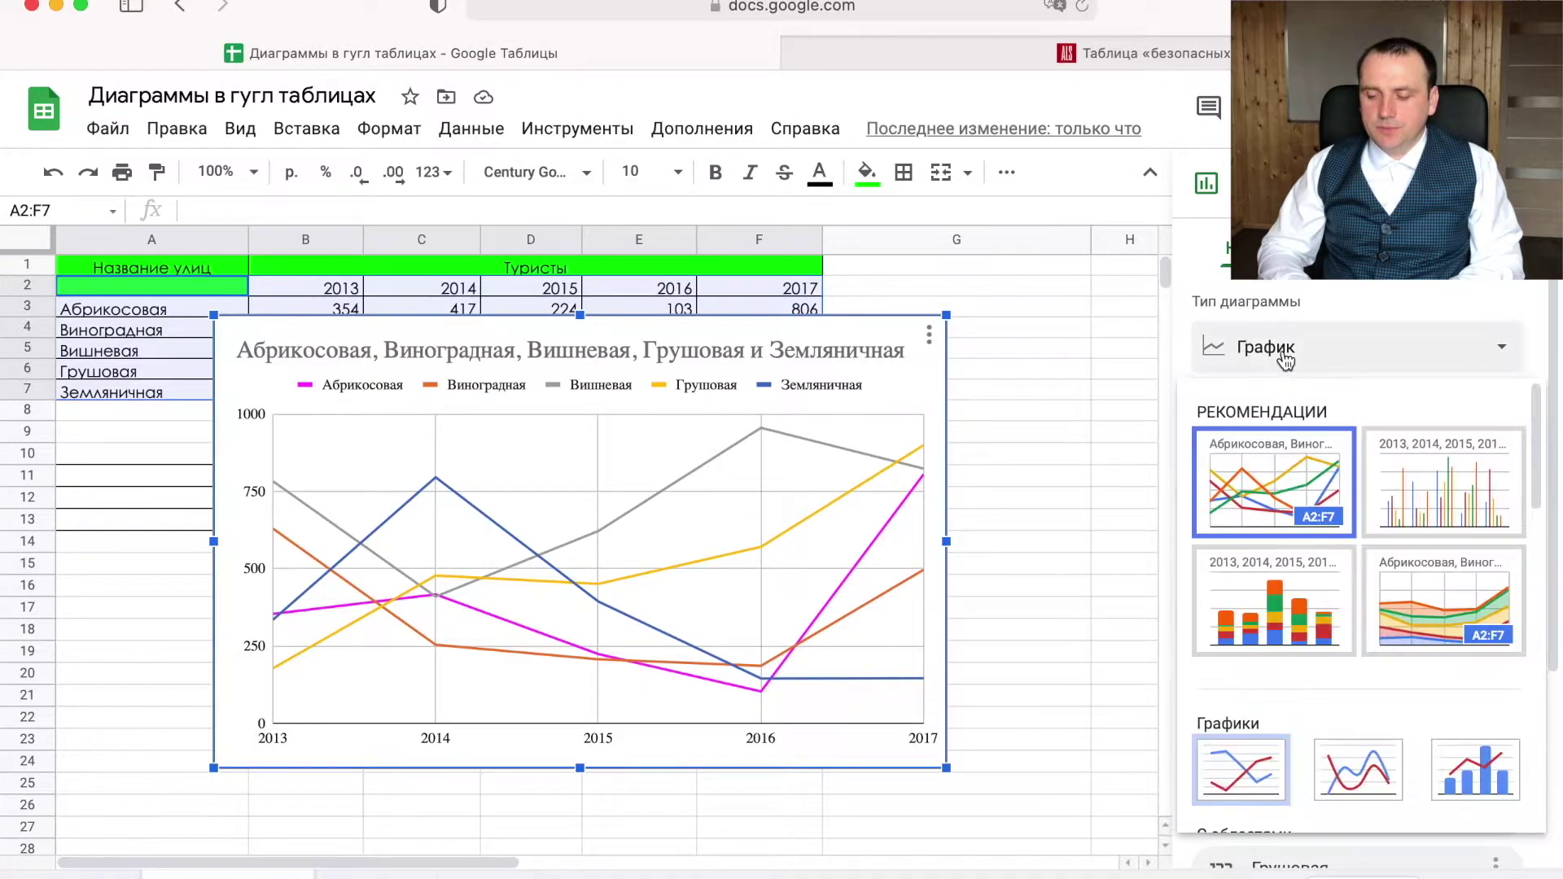
pyautogui.scroll(-5, 1328, 570)
pyautogui.scroll(-10, 1329, 651)
pyautogui.click(1245, 776)
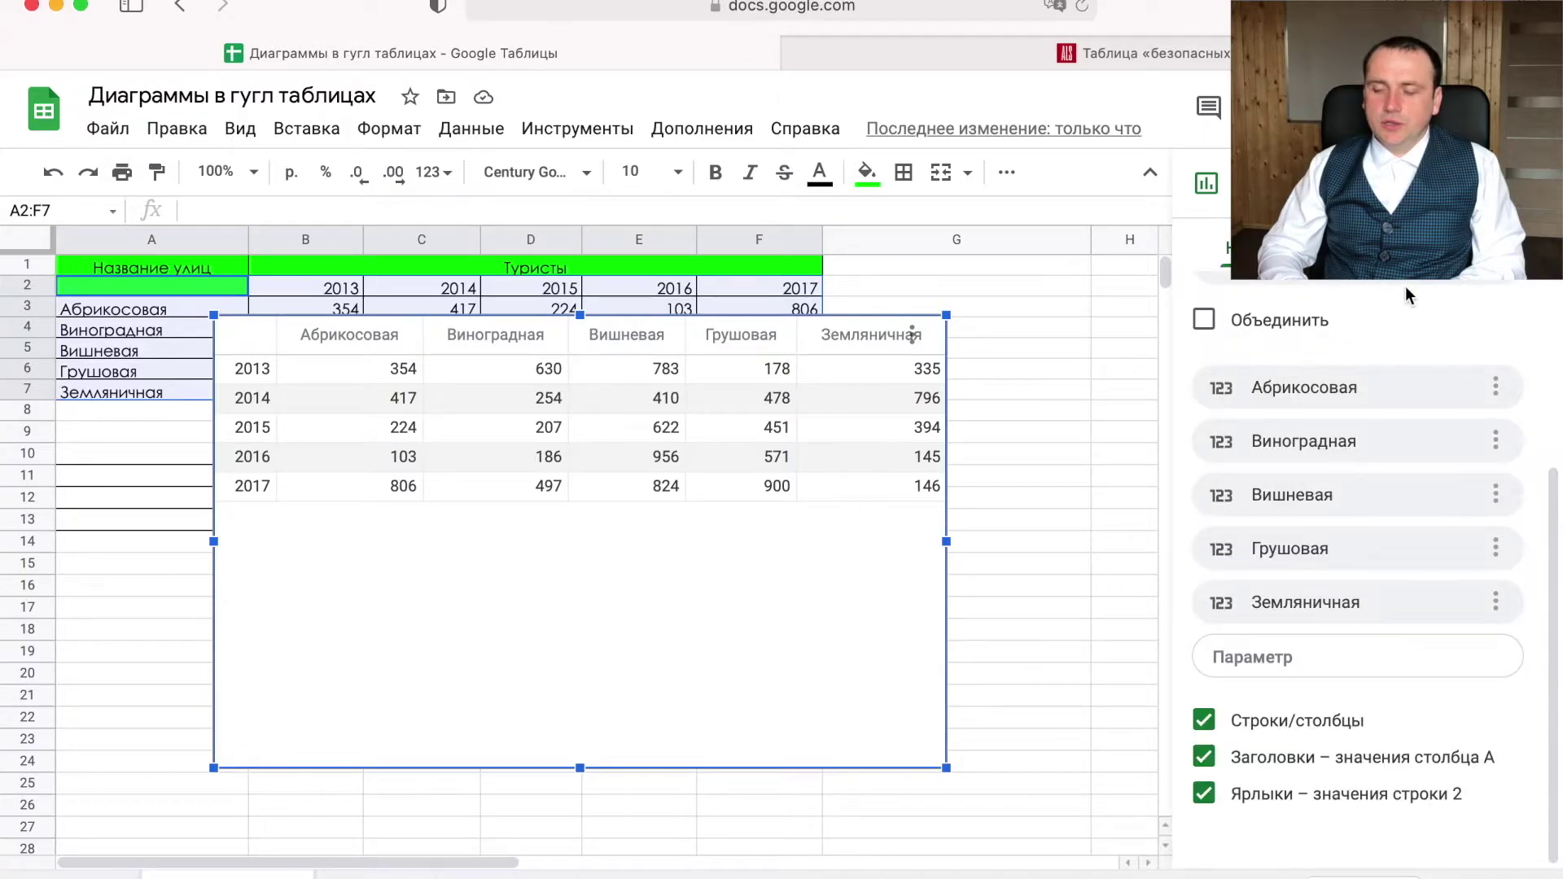
# Turn off alternating row colours and show row numbers in the table chart
pyautogui.click(664, 332)
pyautogui.click(1254, 307)
pyautogui.click(1207, 365)
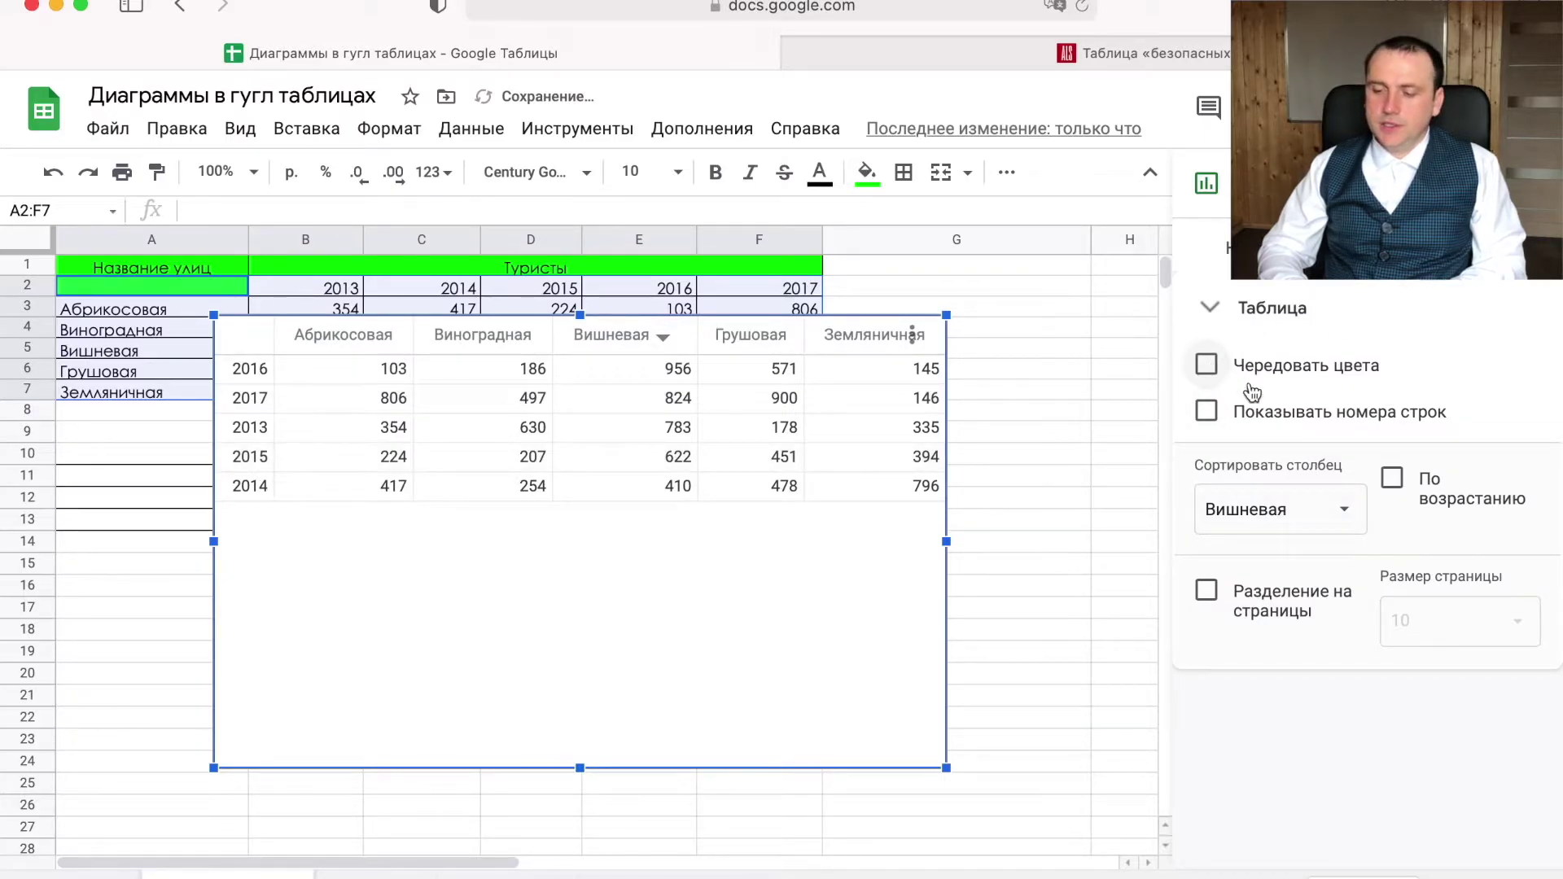
pyautogui.click(1206, 411)
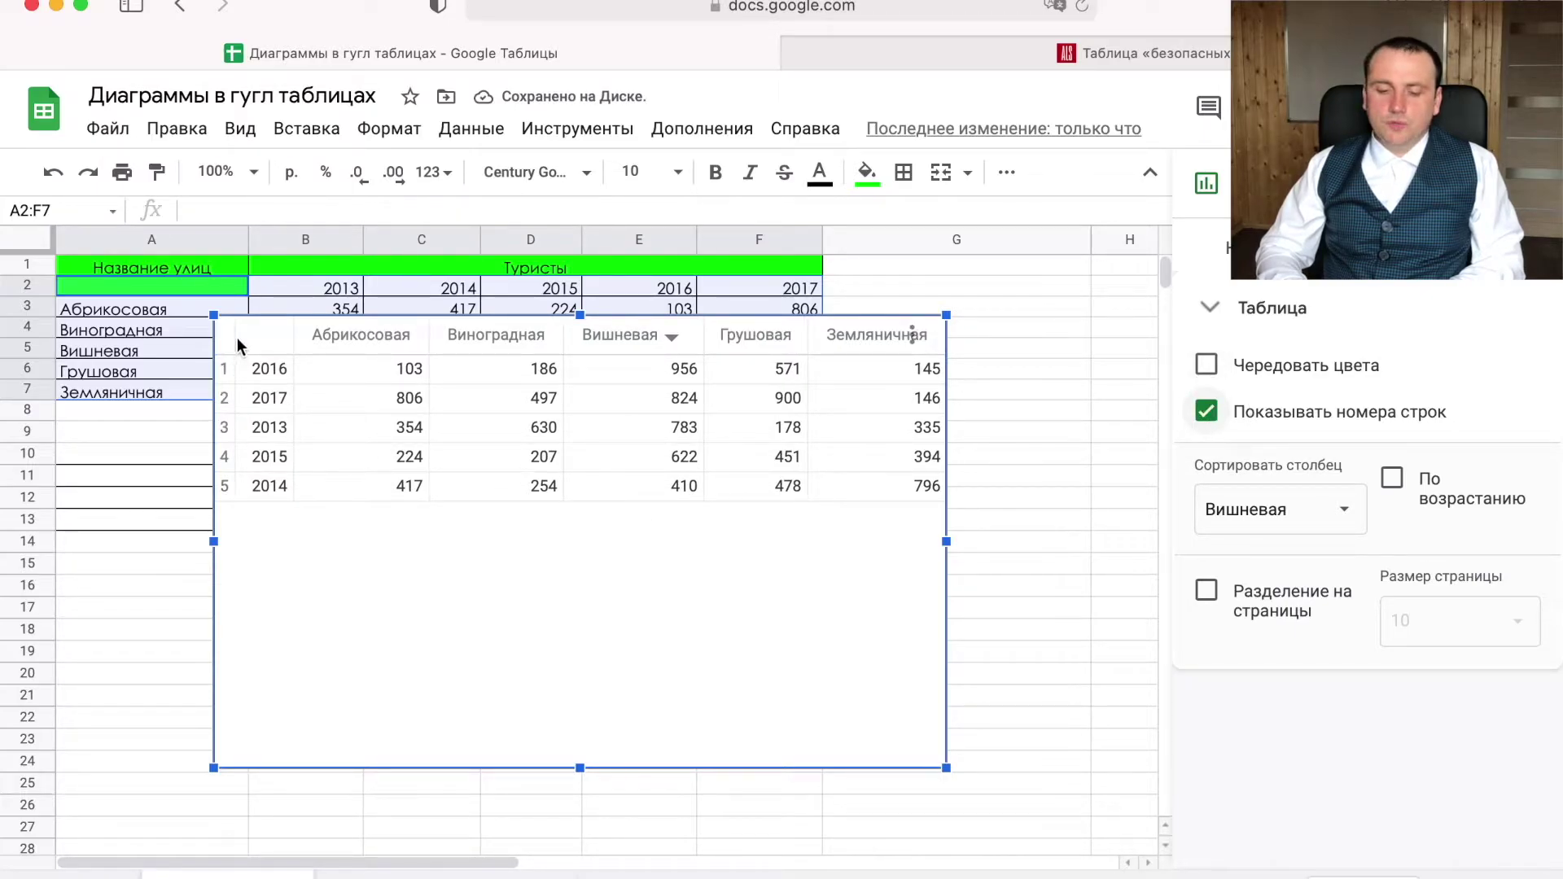
# Sort the table by the year column in descending order
pyautogui.click(1401, 491)
pyautogui.click(1402, 491)
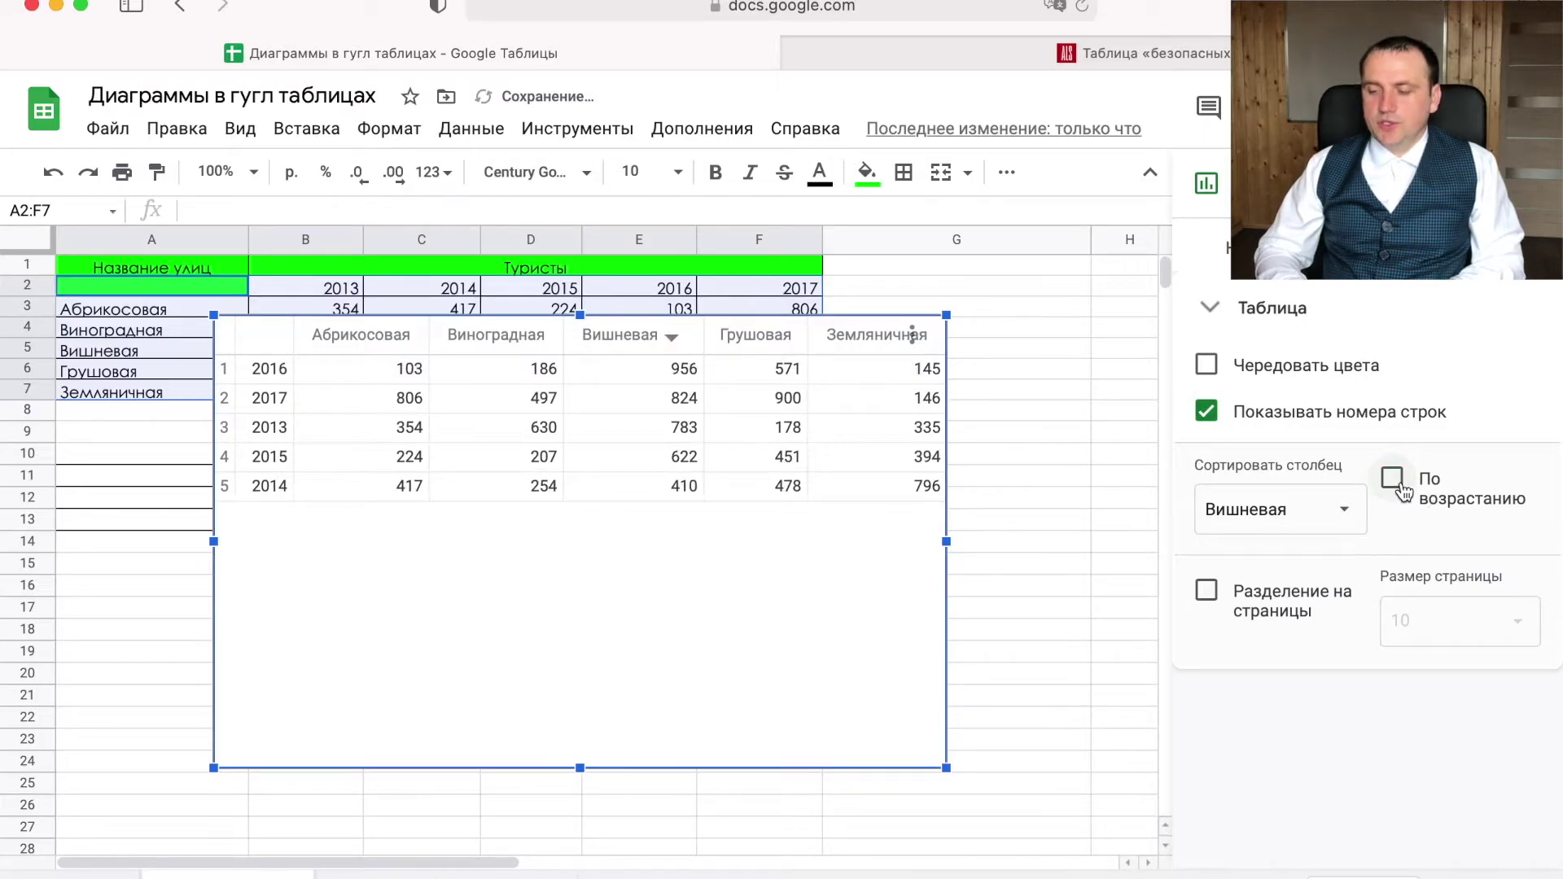
pyautogui.click(1315, 517)
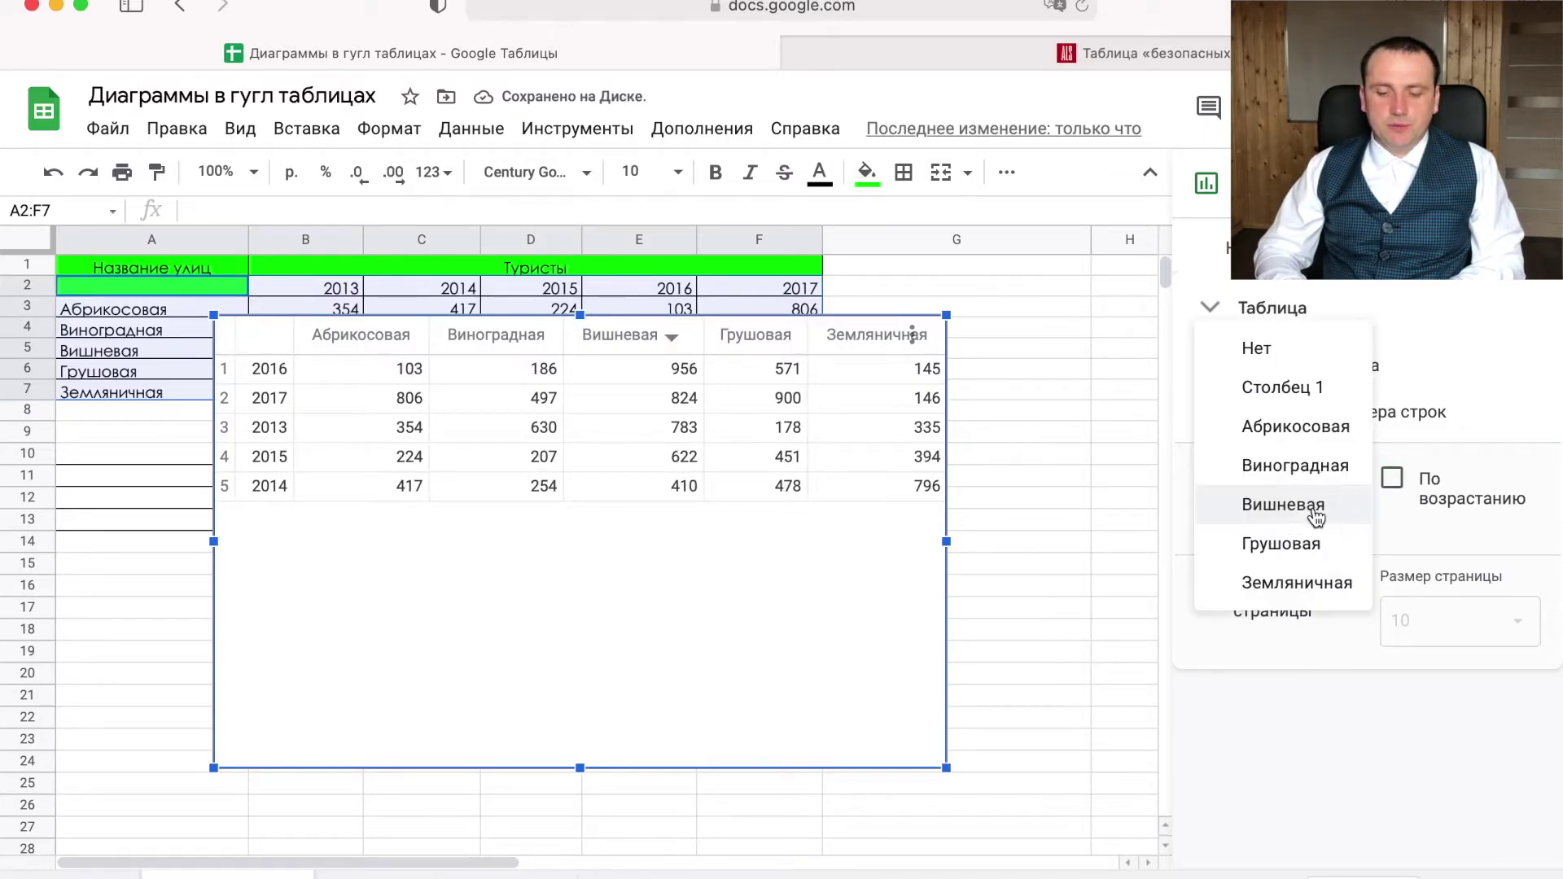
pyautogui.click(1282, 391)
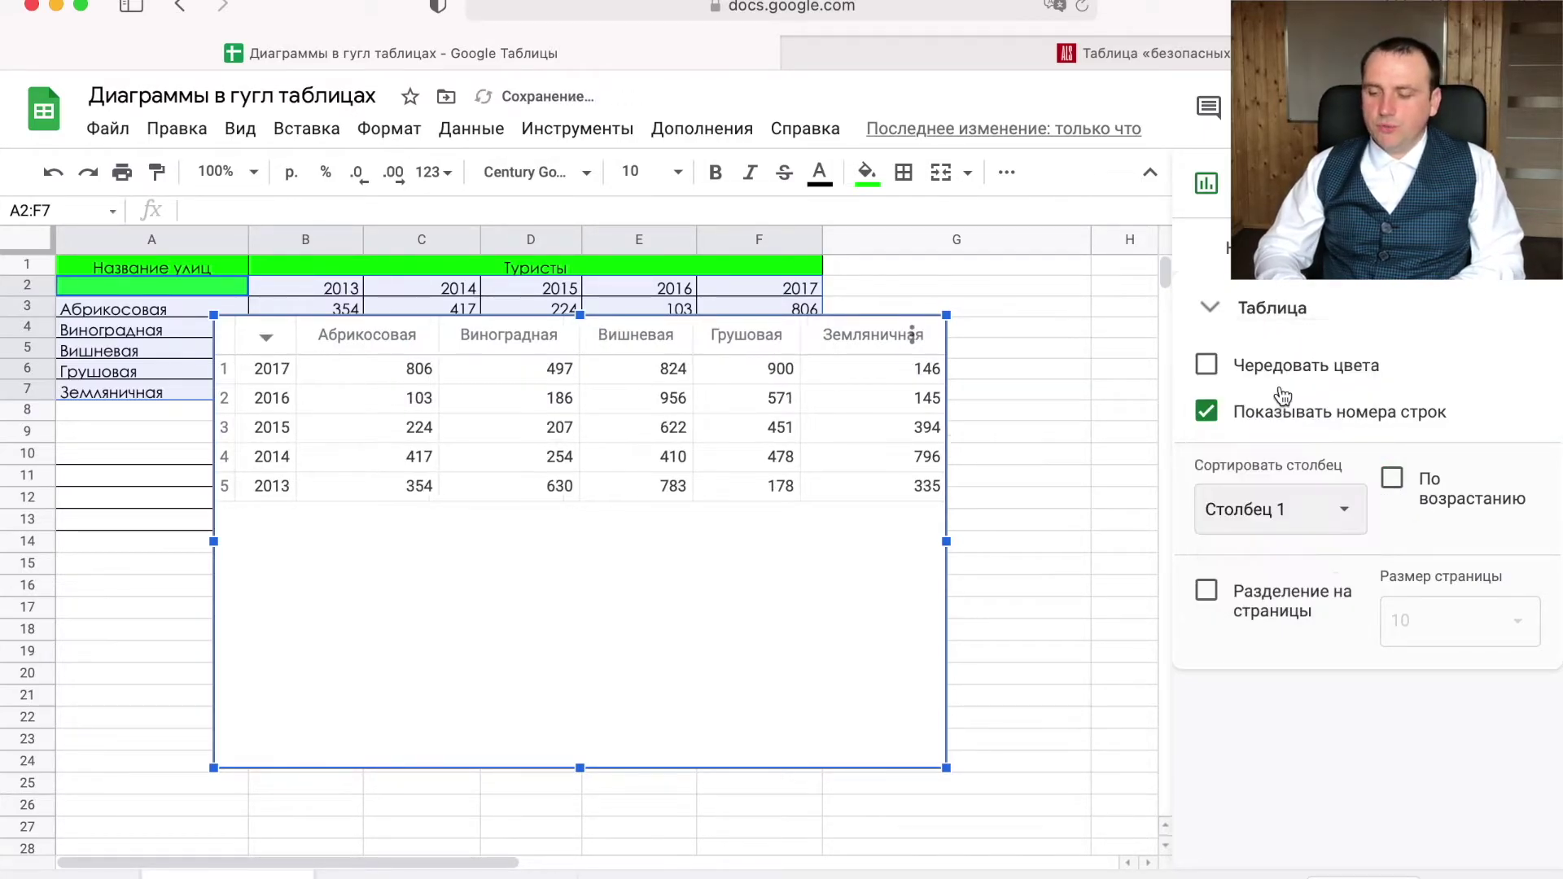
pyautogui.click(1406, 490)
pyautogui.click(1412, 487)
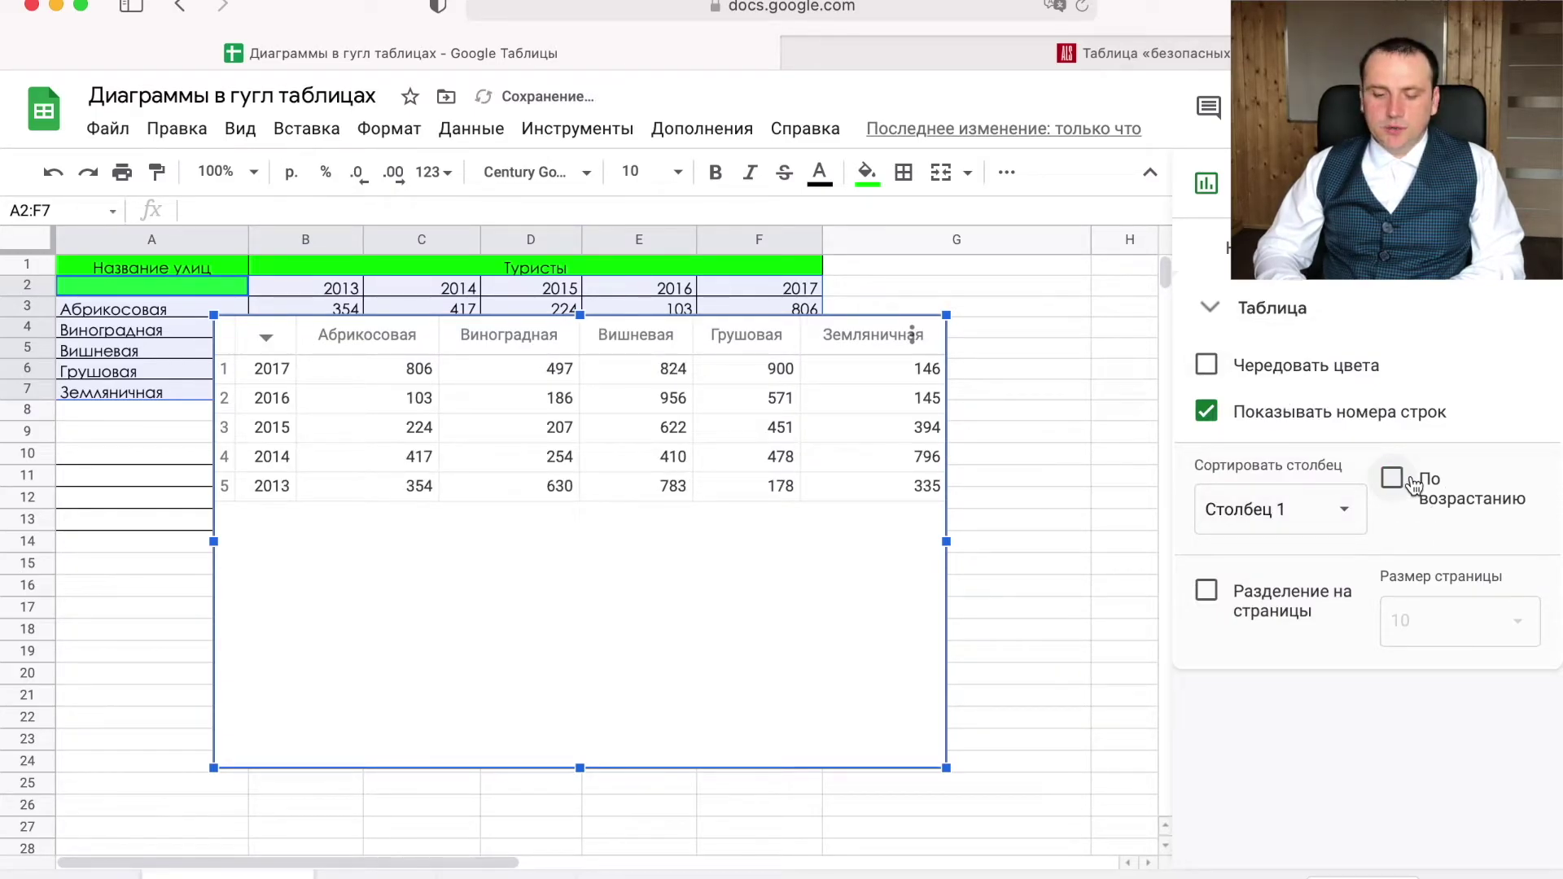
# Enable paging with 5 rows per page
pyautogui.click(1272, 603)
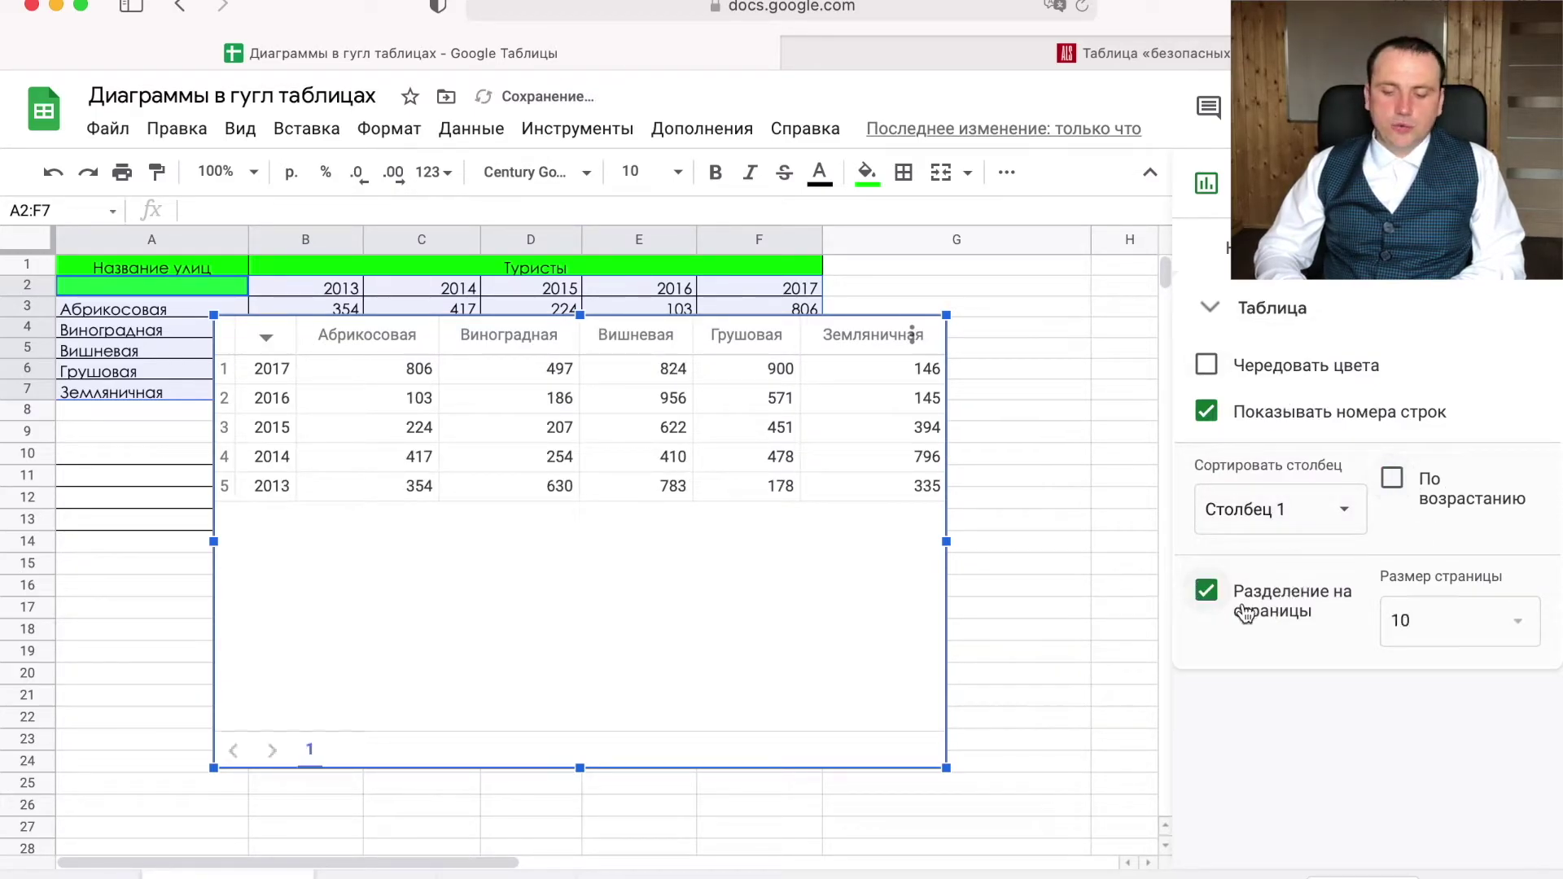
pyautogui.click(1518, 626)
pyautogui.click(1430, 676)
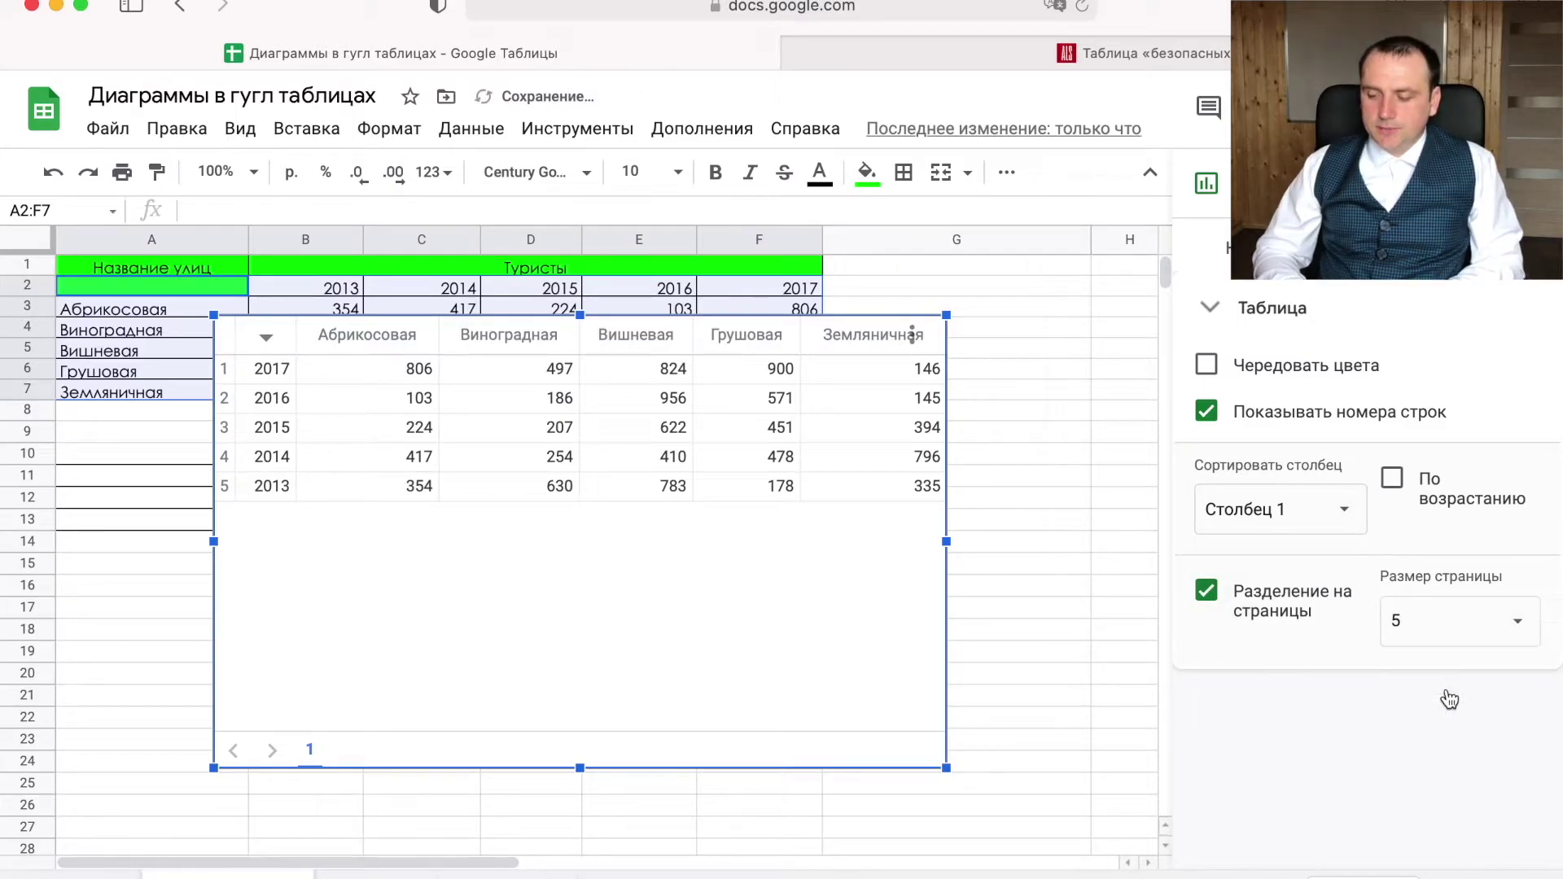
pyautogui.click(192, 739)
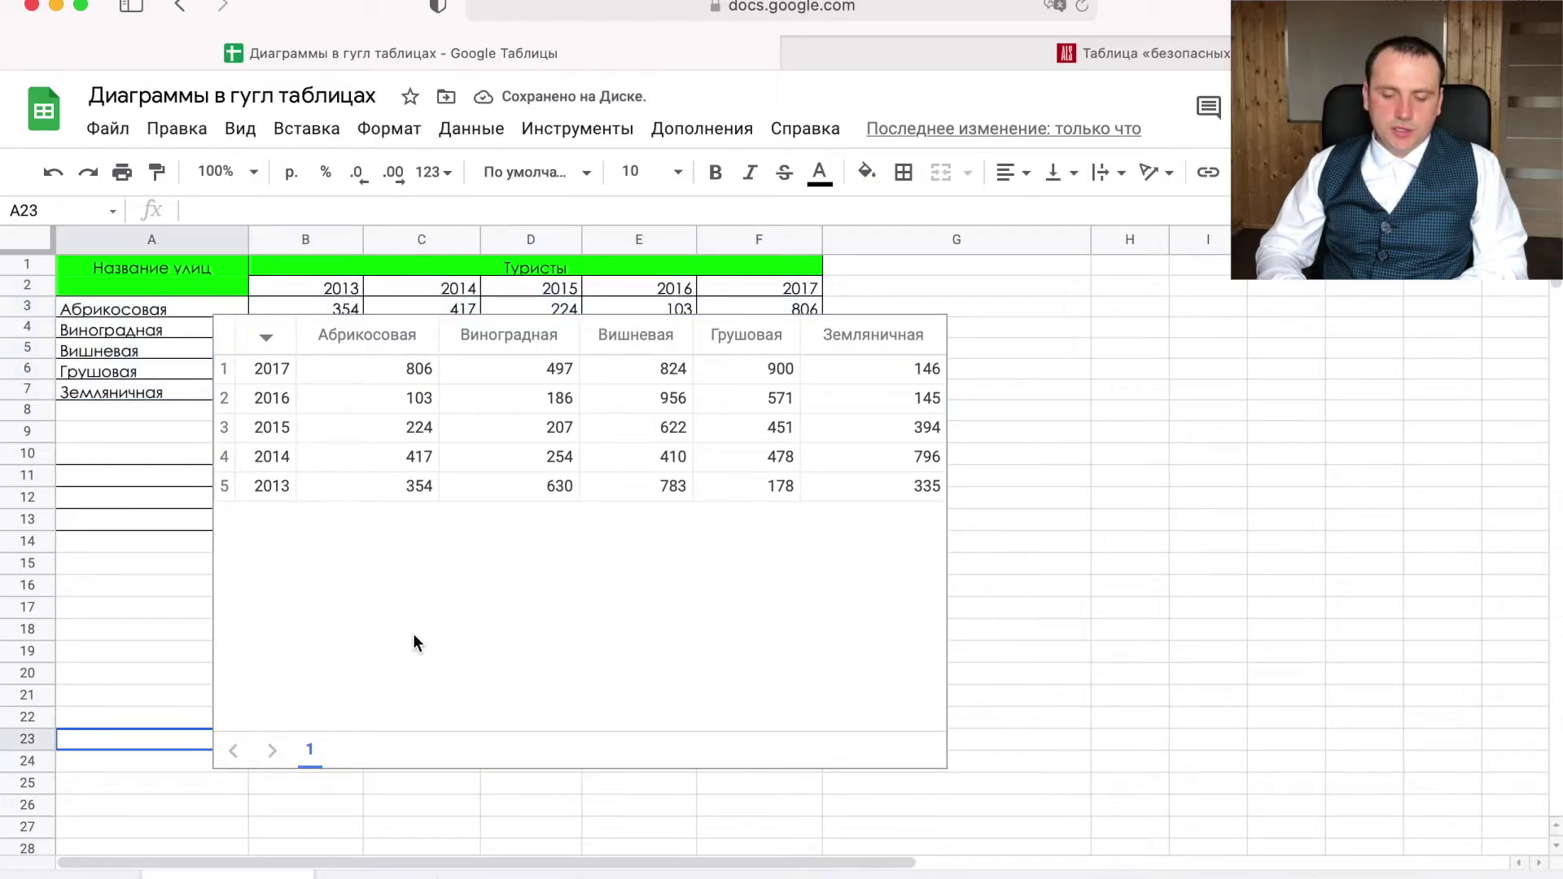
pyautogui.click(407, 425)
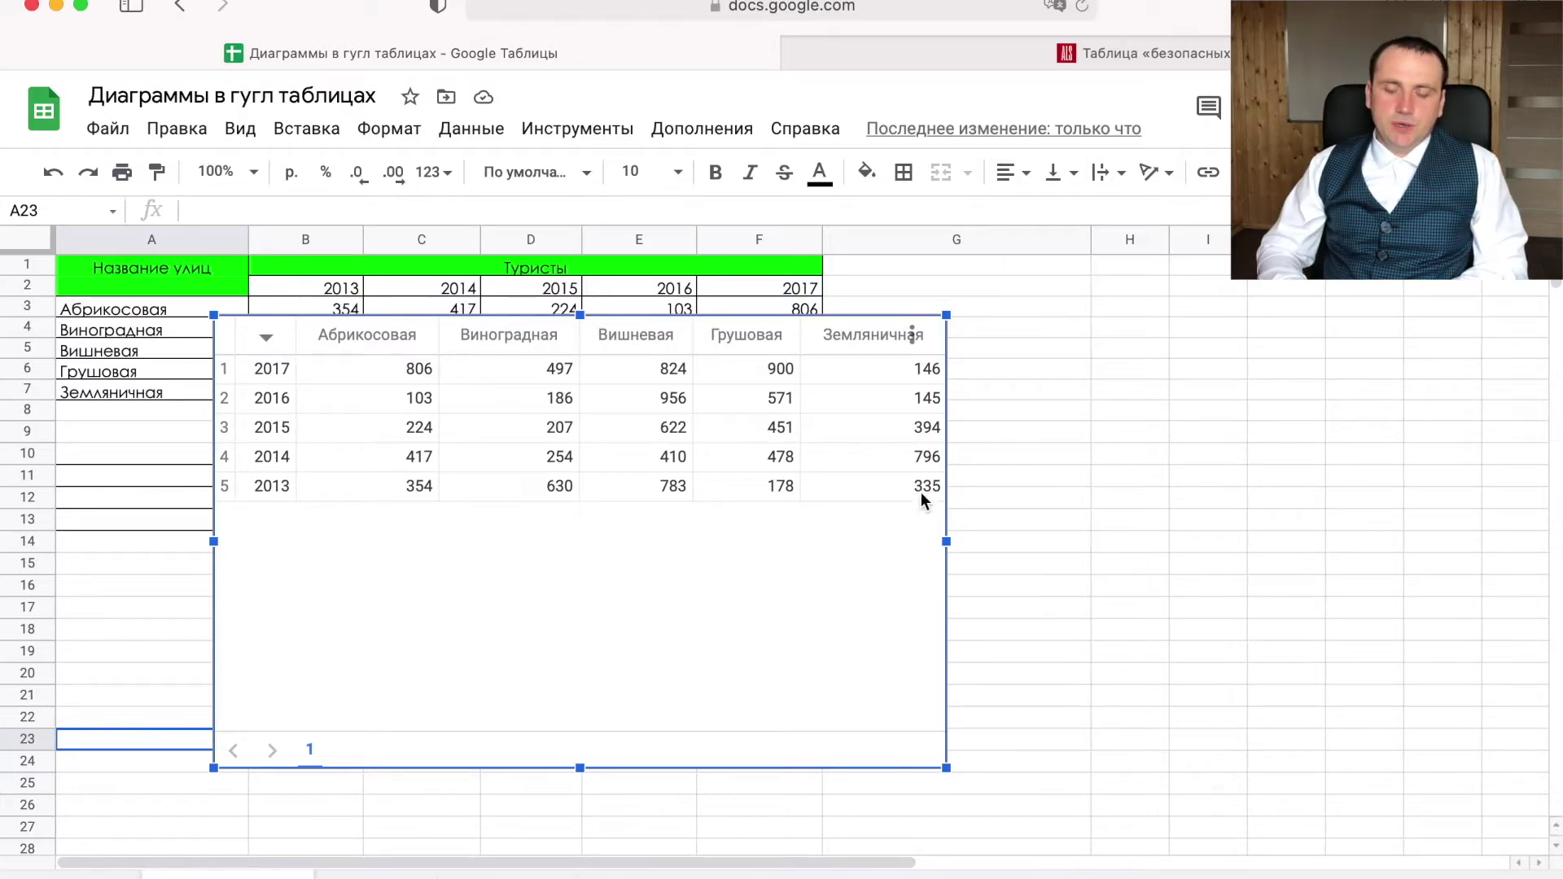
# Change the table chart's page size to 2 rows
pyautogui.click(912, 335)
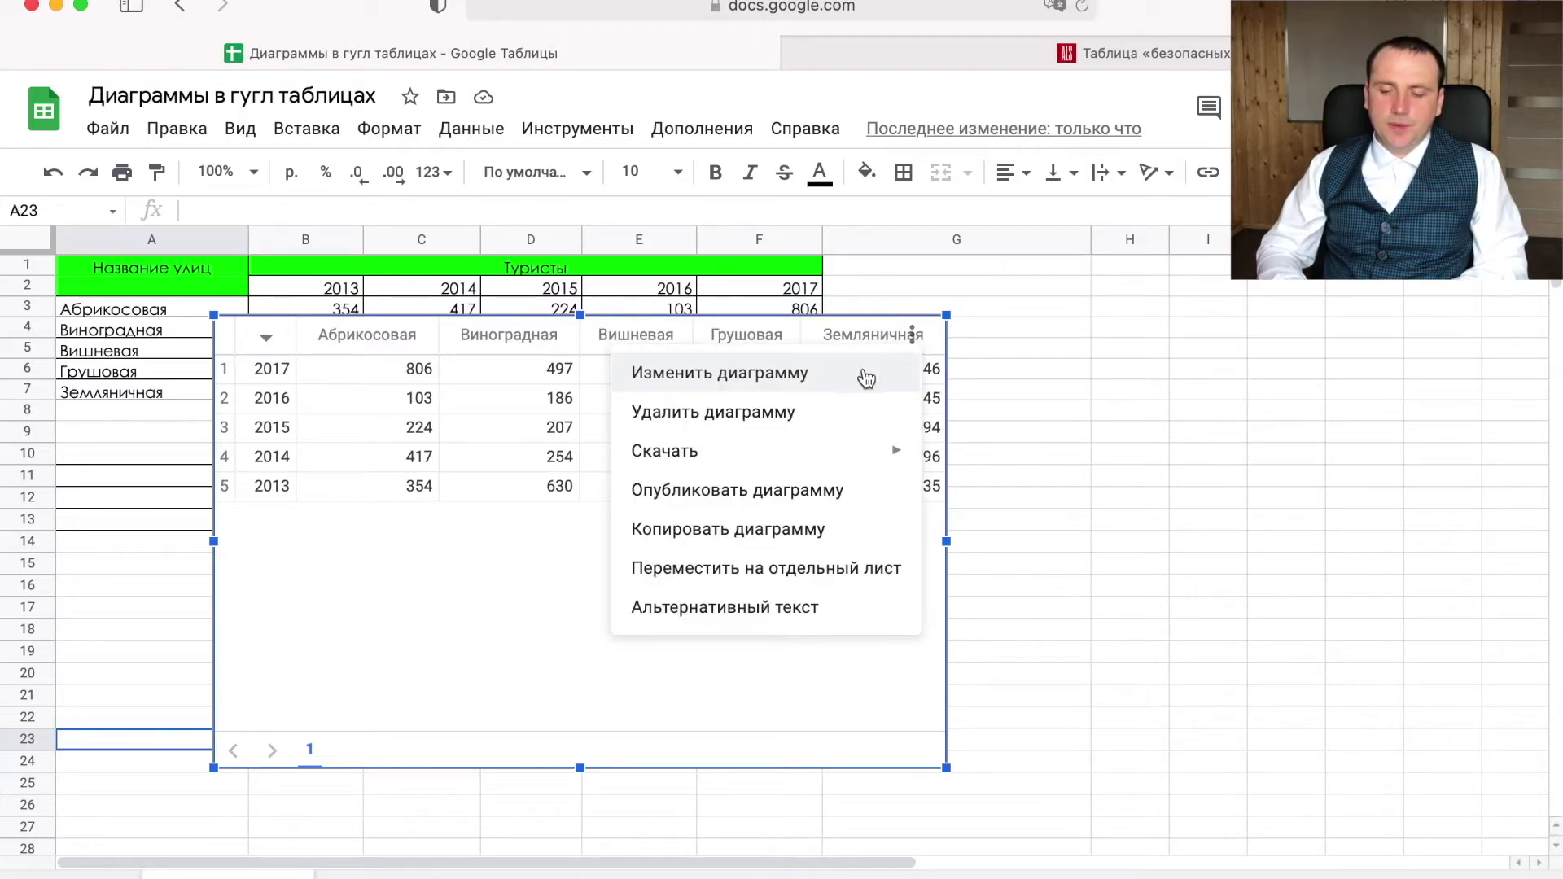
pyautogui.click(866, 375)
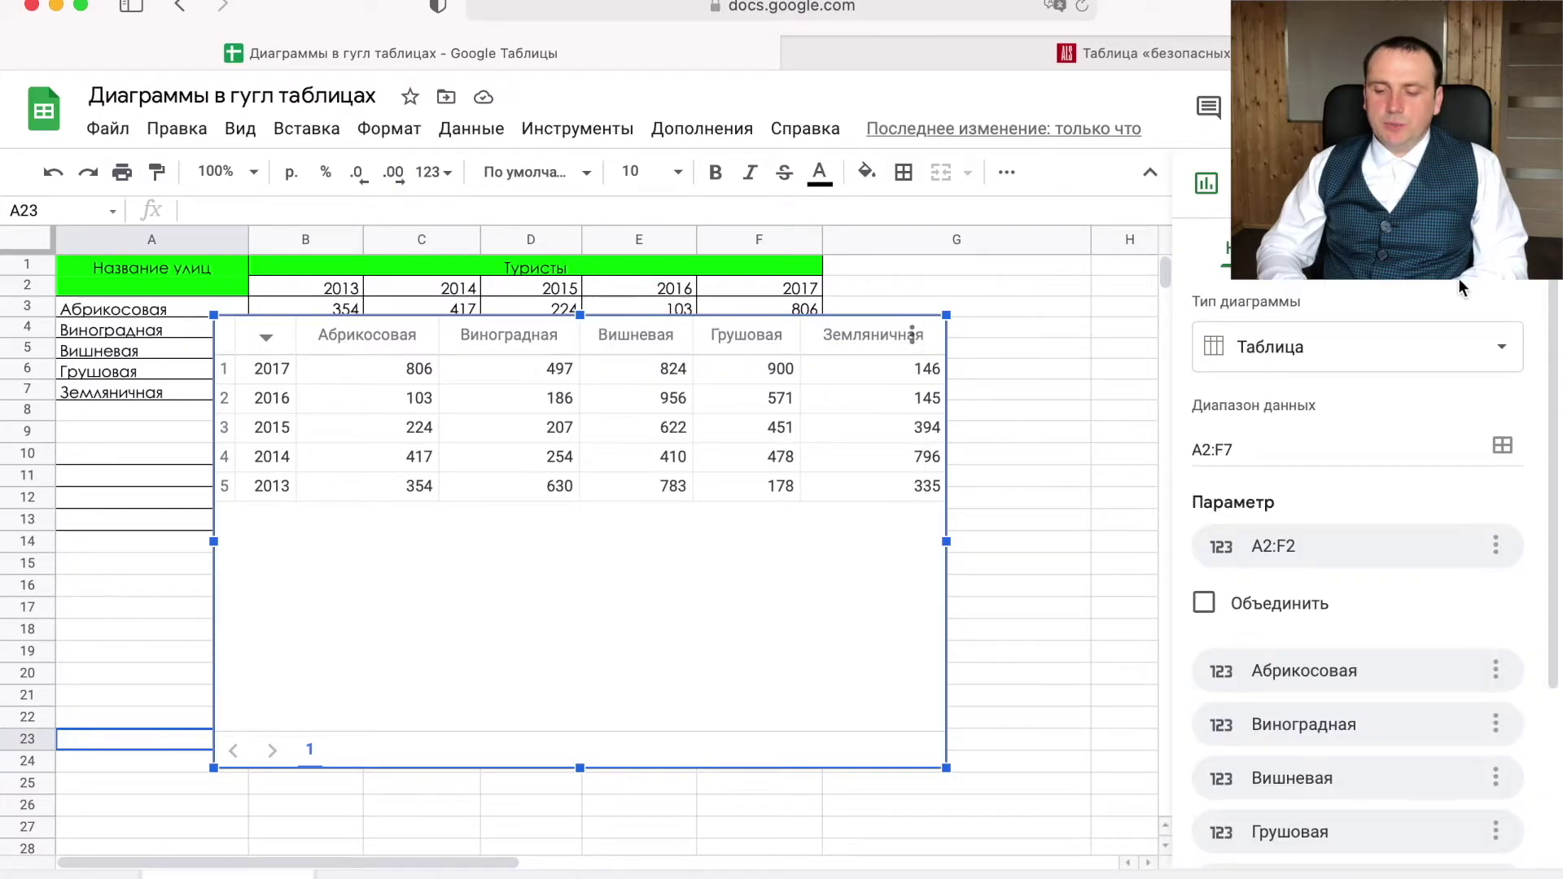
pyautogui.click(1433, 248)
pyautogui.click(1209, 307)
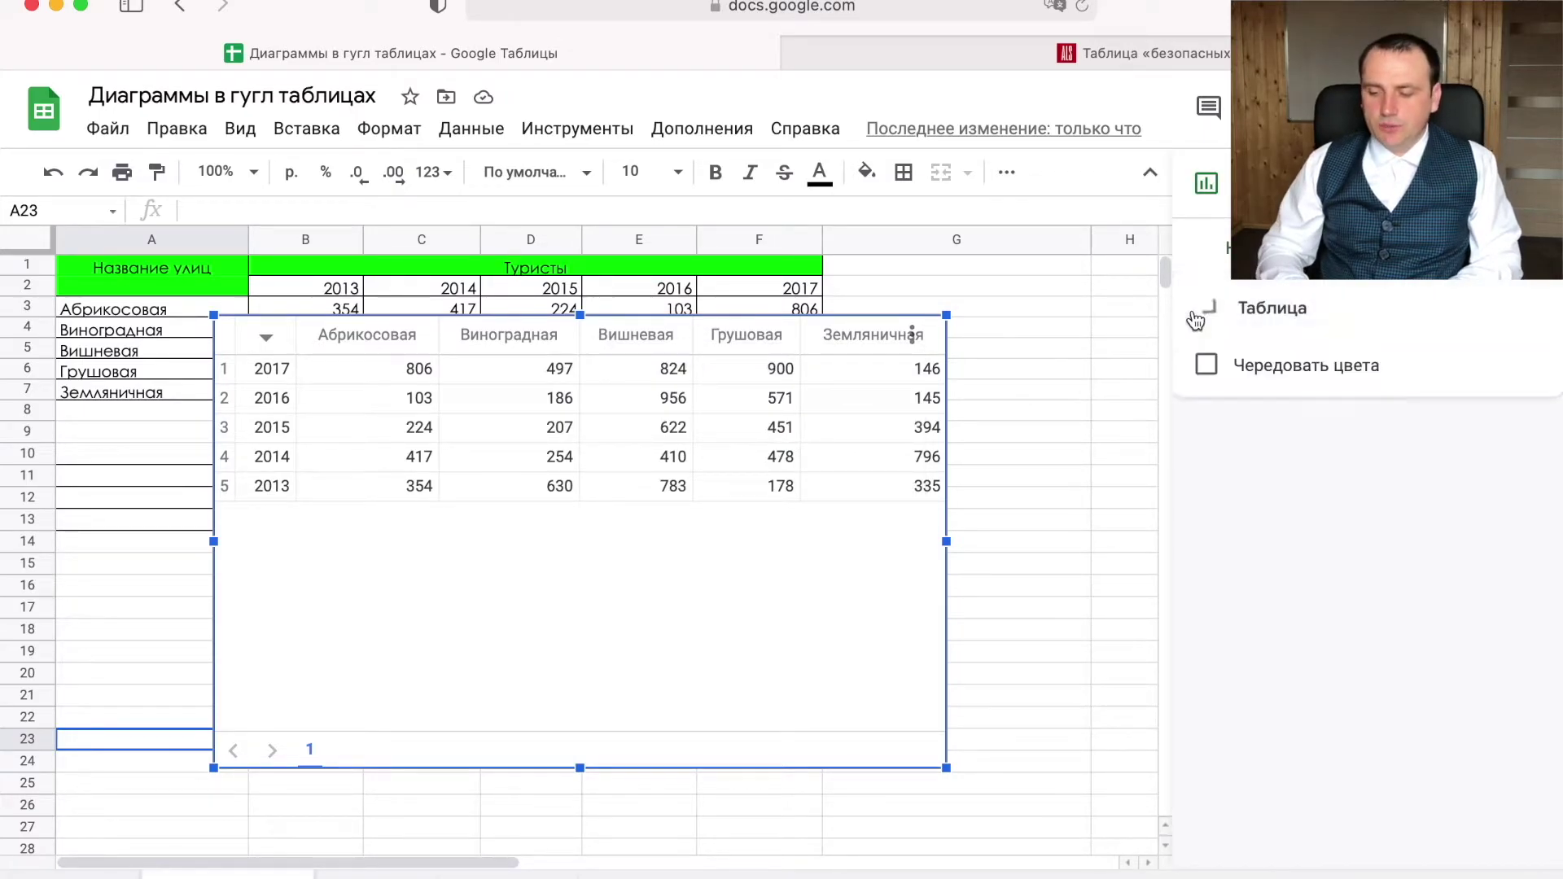
pyautogui.click(1415, 626)
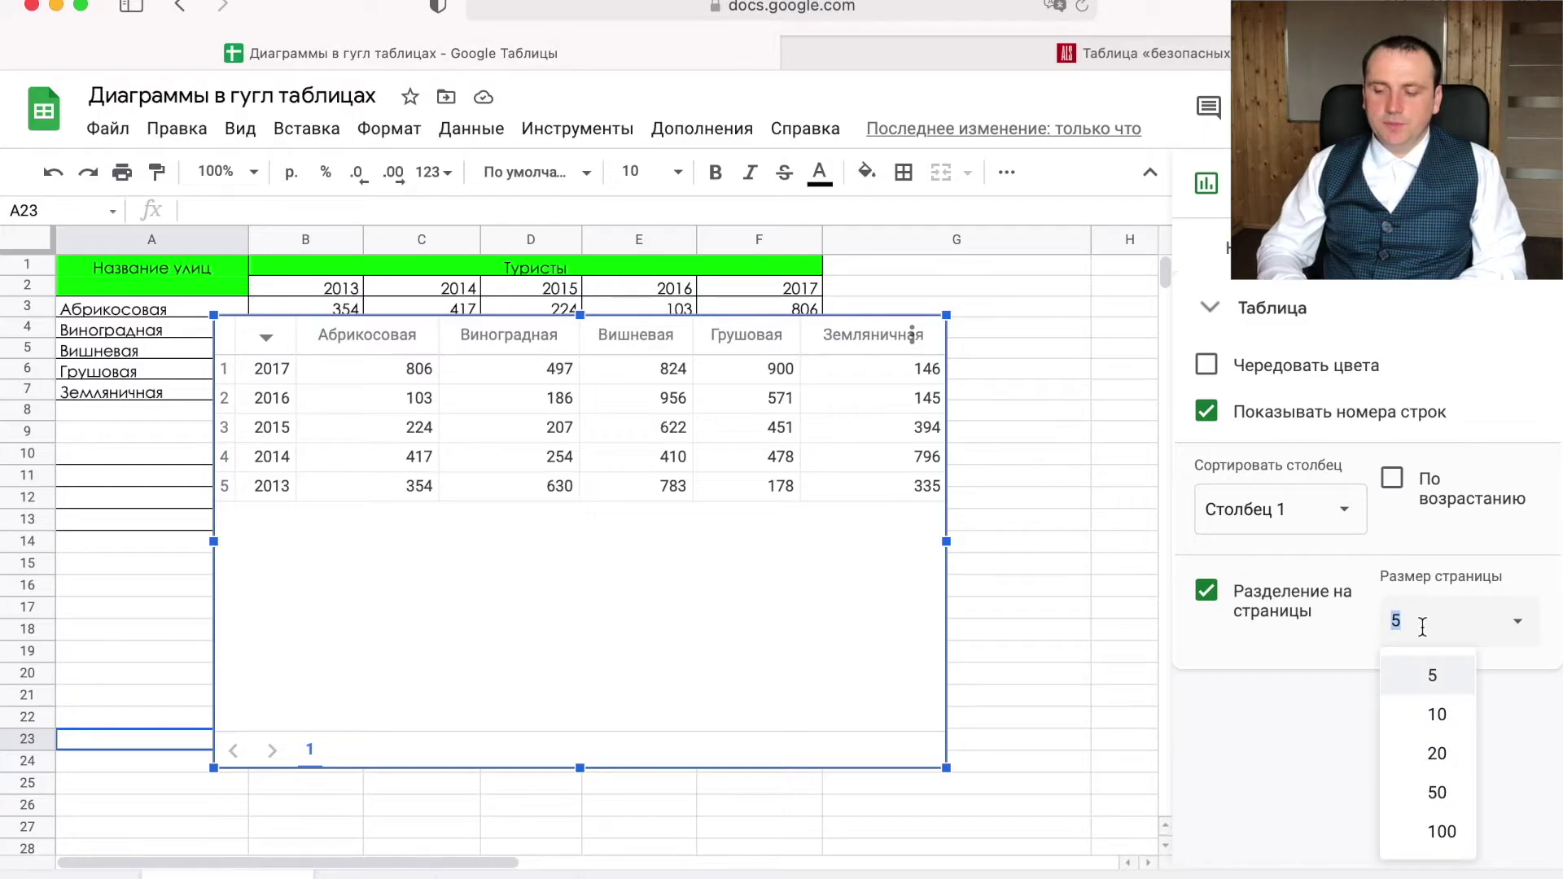
pyautogui.write('2')
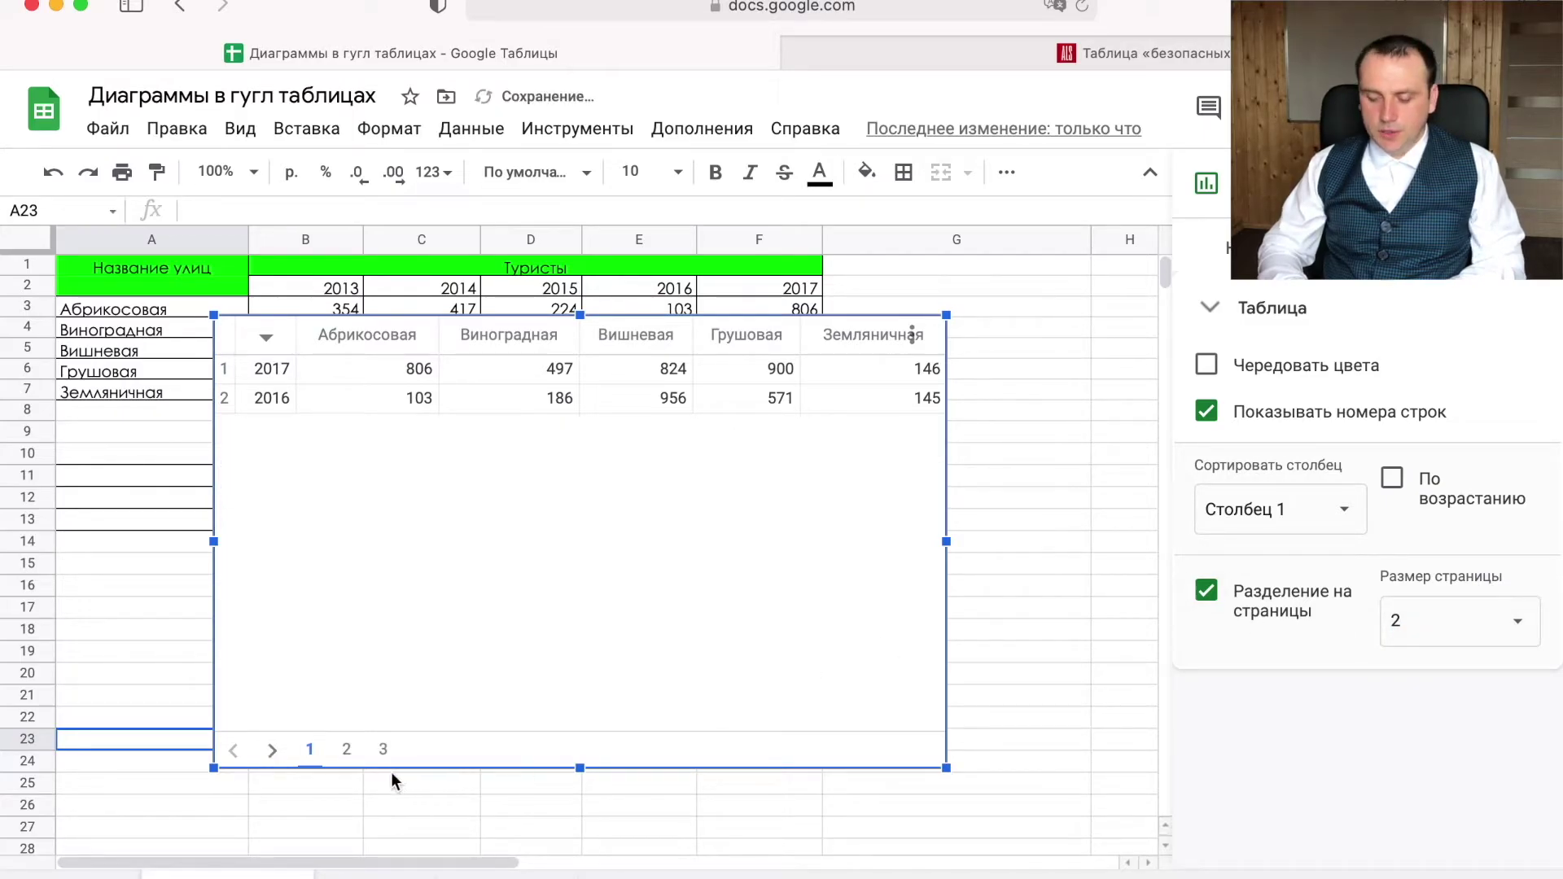
# Page through all three table pages and back, then go to the profit sheet
pyautogui.click(272, 749)
pyautogui.click(272, 750)
pyautogui.click(233, 752)
pyautogui.click(233, 752)
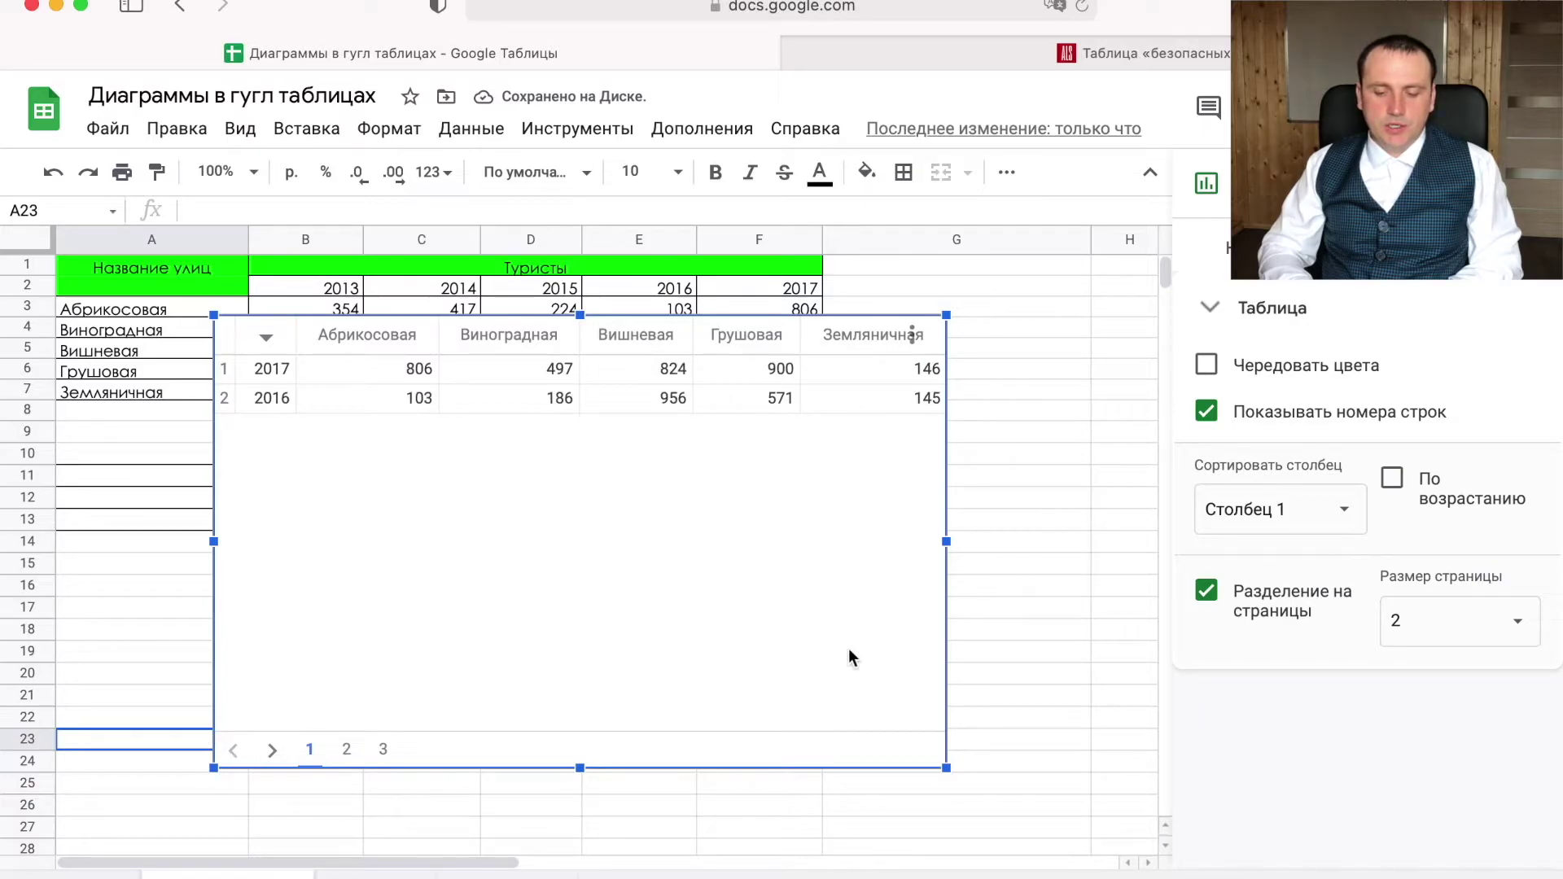
pyautogui.click(1021, 525)
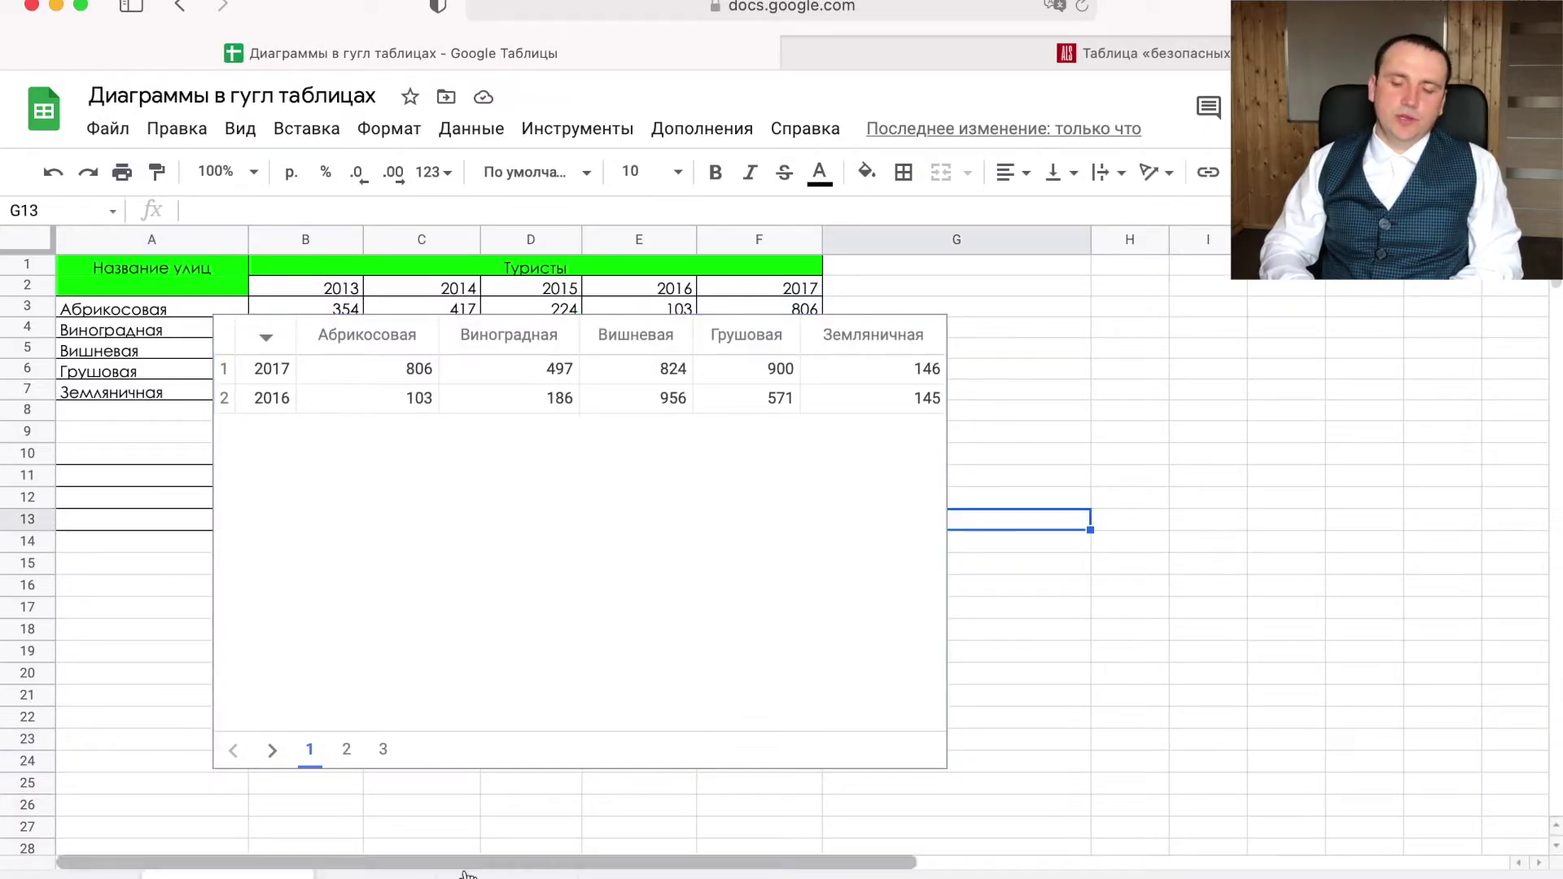
pyautogui.click(374, 874)
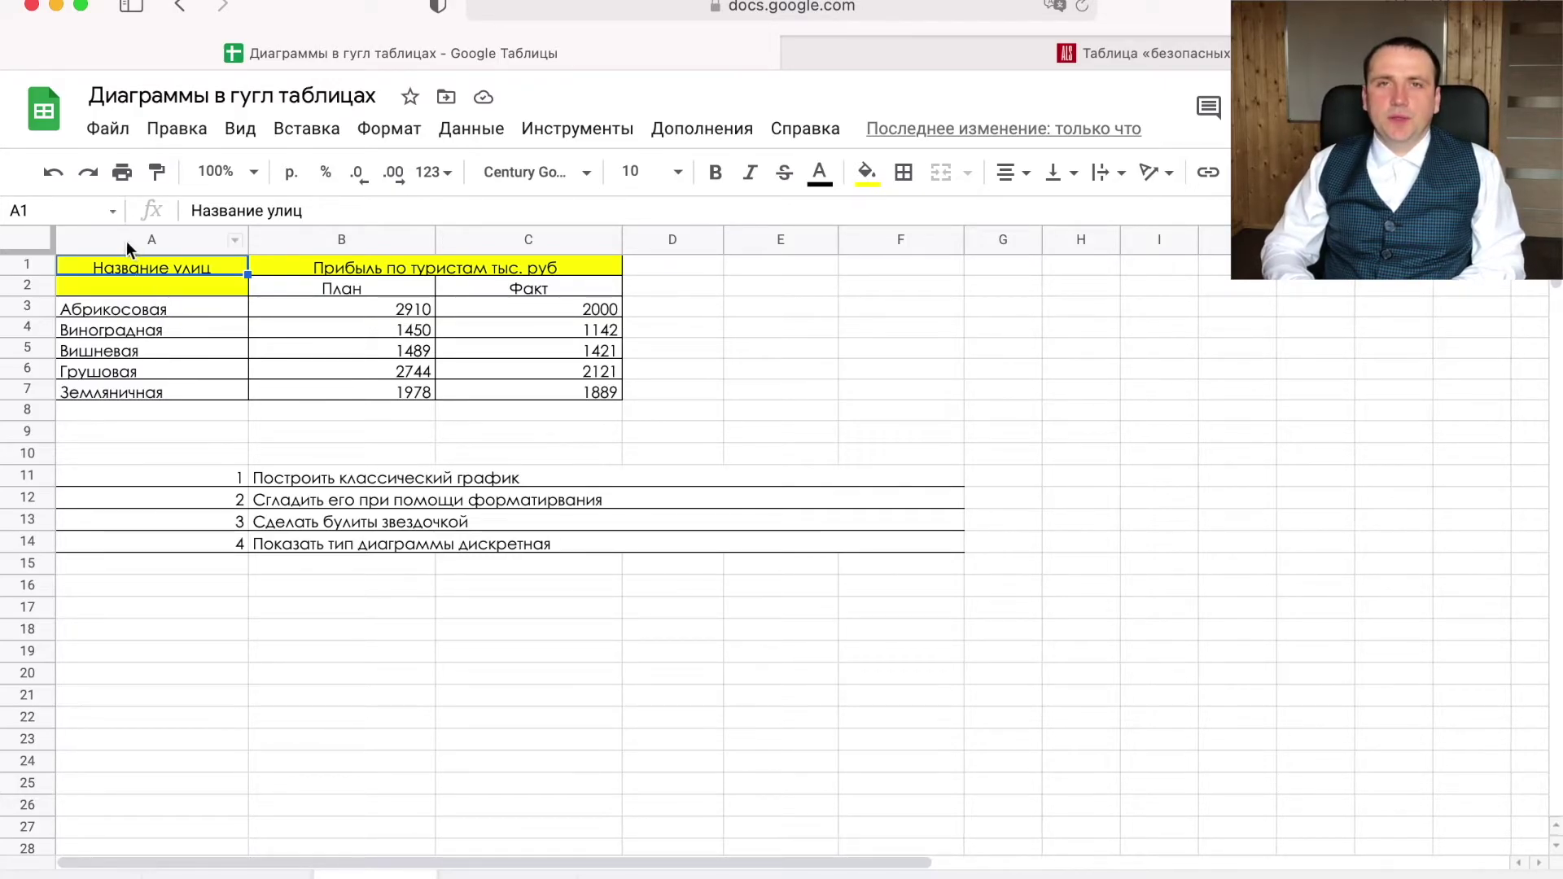
# Chart the profit data A2:C7 as a line chart of План and Факт
pyautogui.click(115, 273)
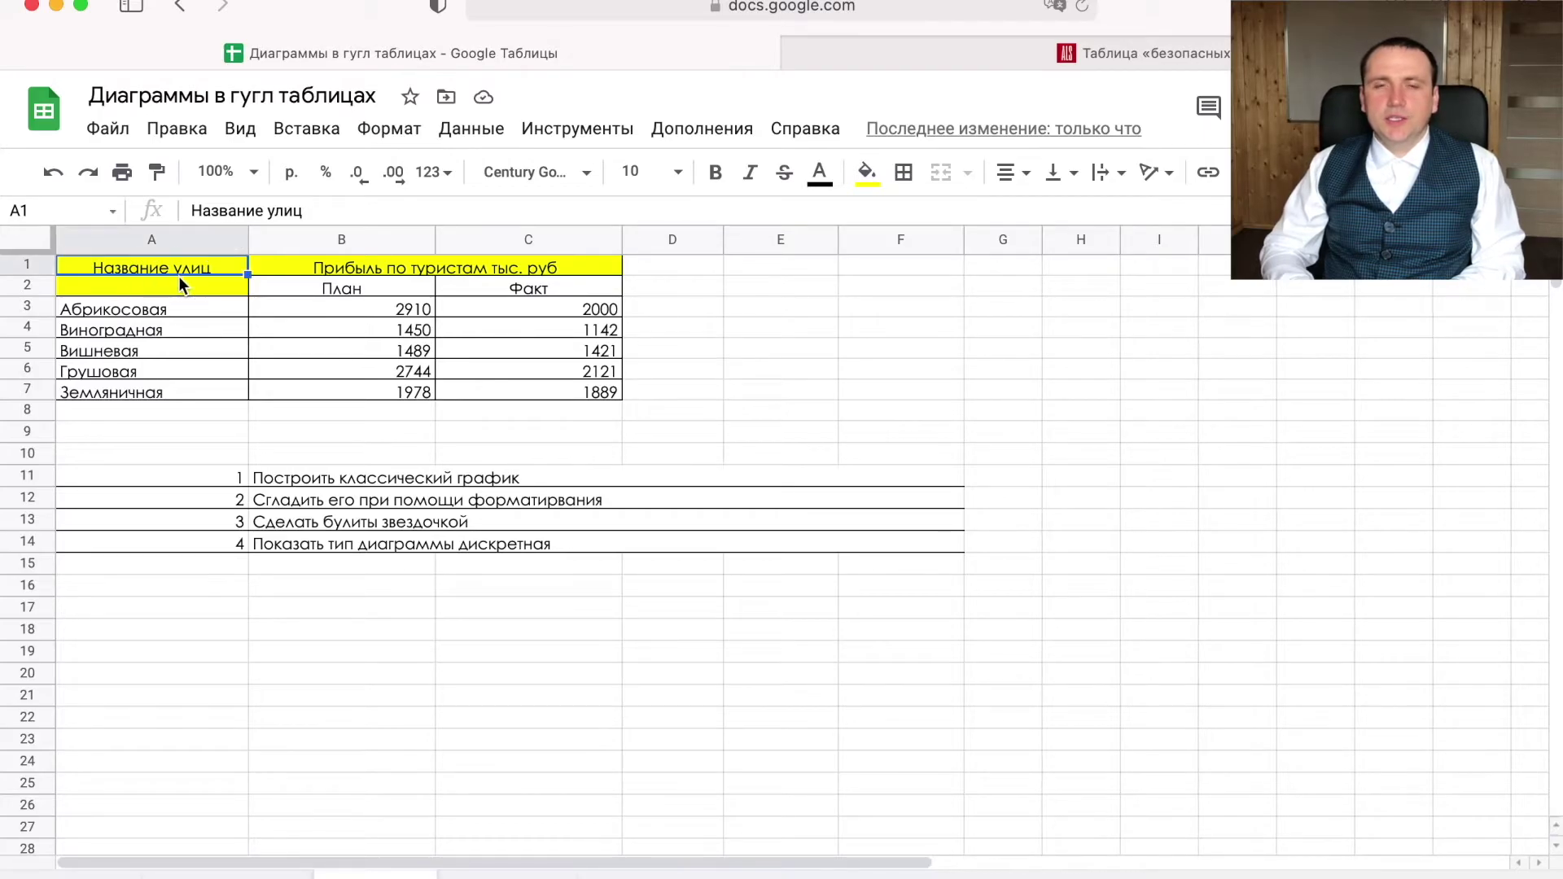
pyautogui.moveTo(145, 288); pyautogui.dragTo(612, 393)
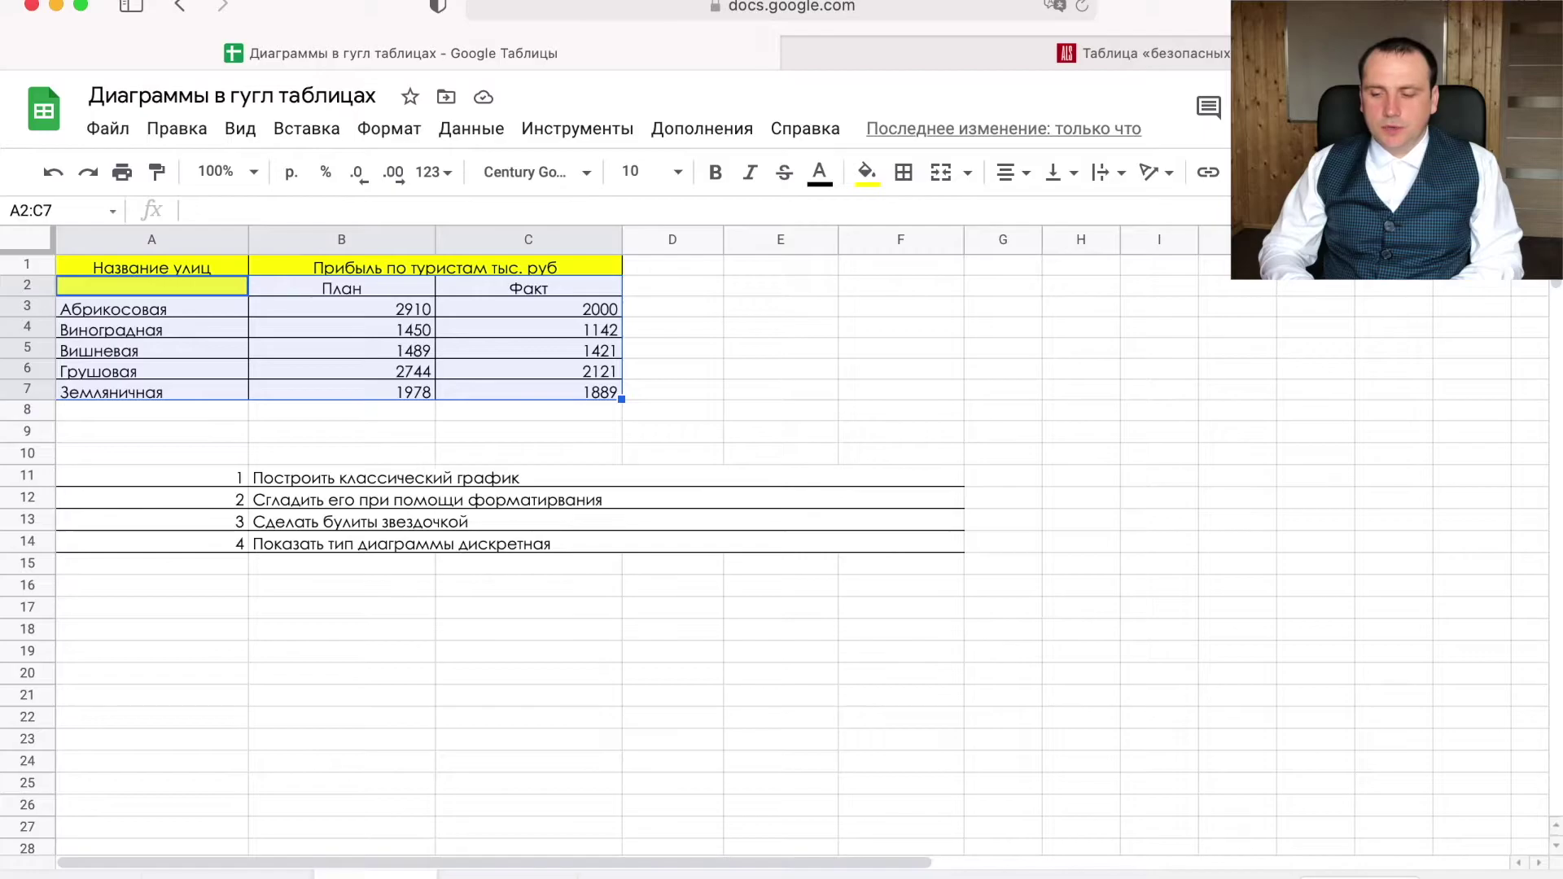
pyautogui.click(1276, 172)
pyautogui.click(1273, 380)
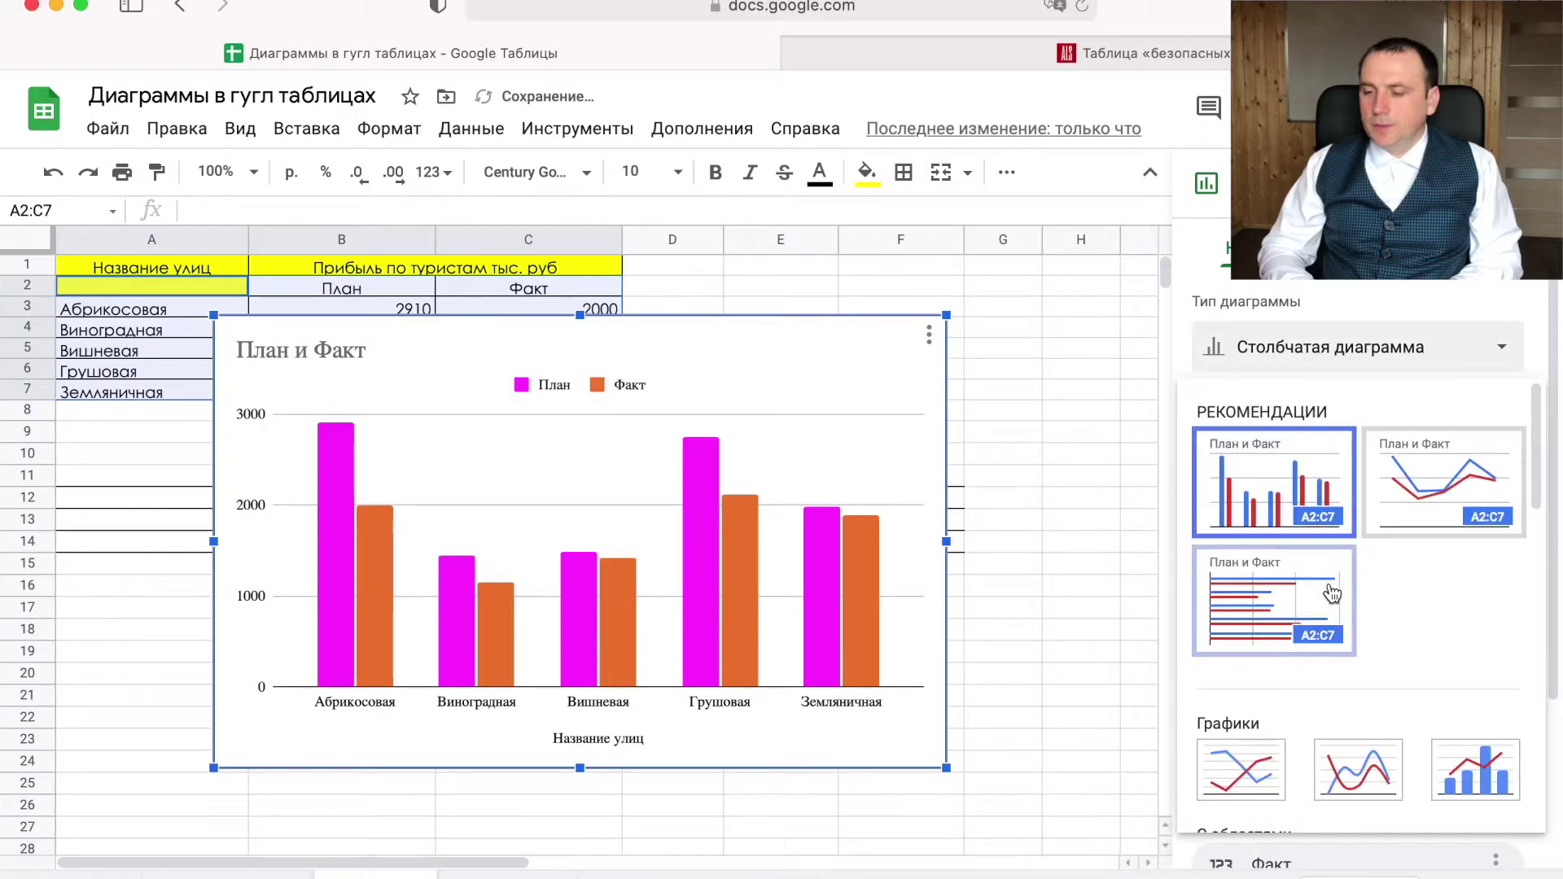
pyautogui.scroll(-2, 1327, 593)
pyautogui.scroll(2, 1331, 595)
pyautogui.click(1453, 508)
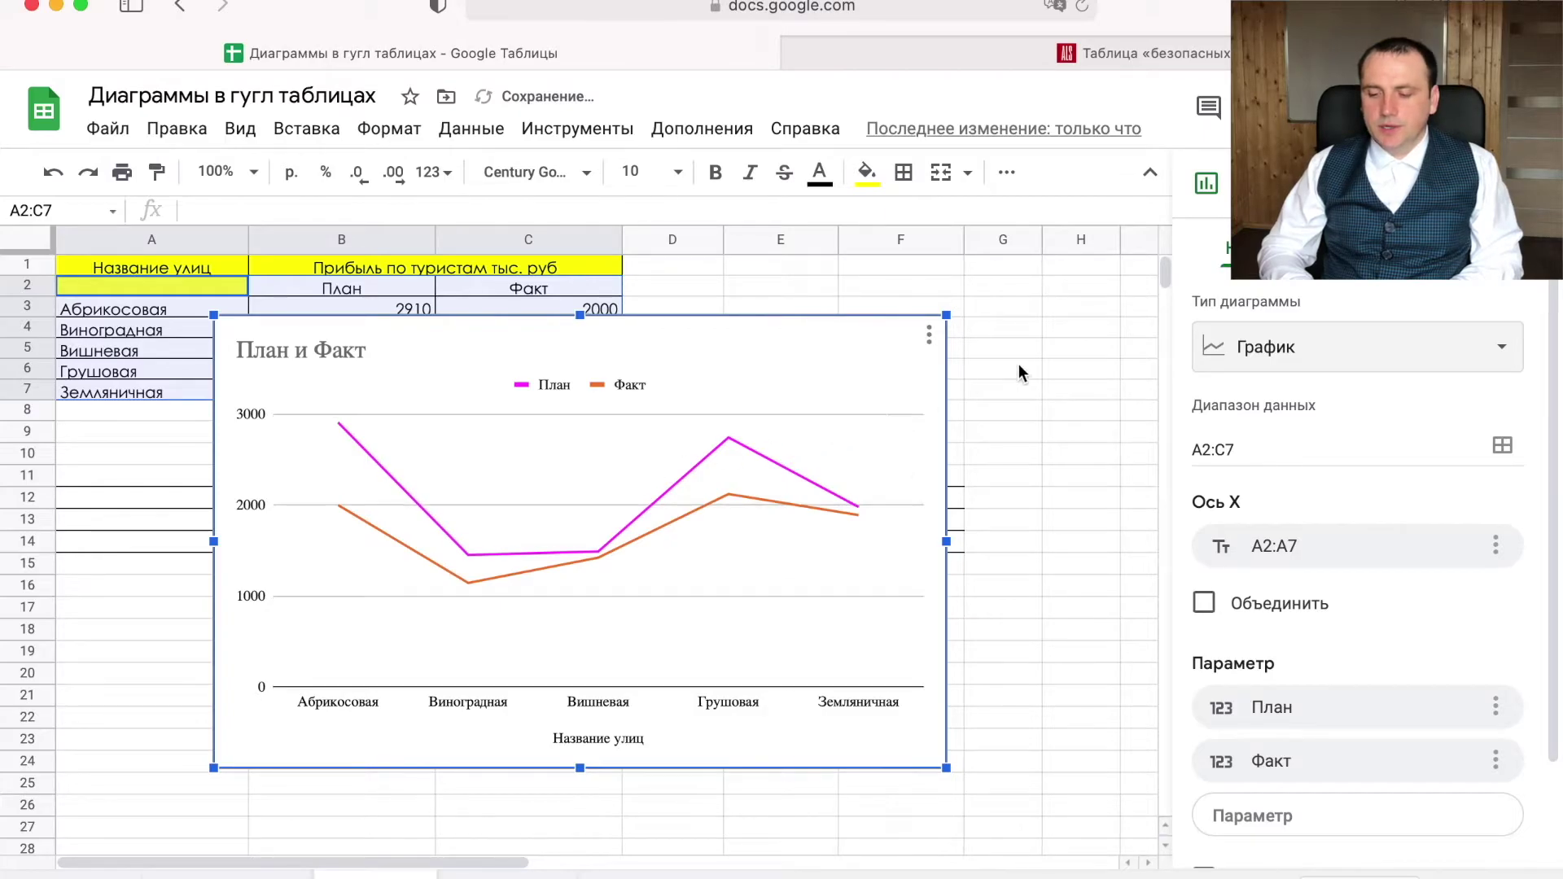
pyautogui.click(1384, 249)
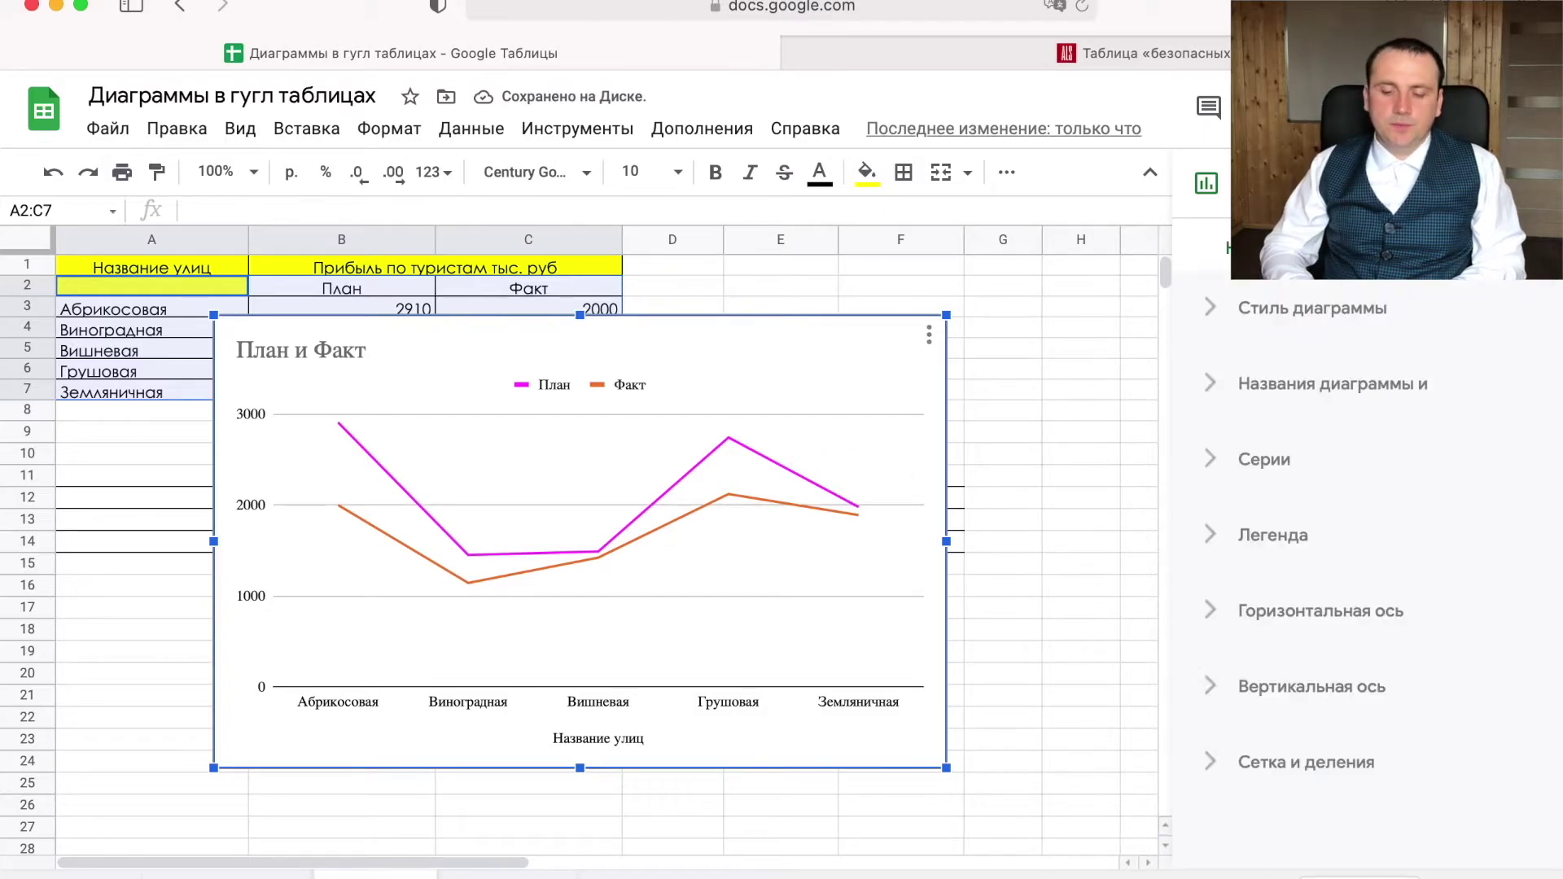
# Give the profit chart a light yellow background and smooth both lines
pyautogui.click(1216, 309)
pyautogui.click(1251, 410)
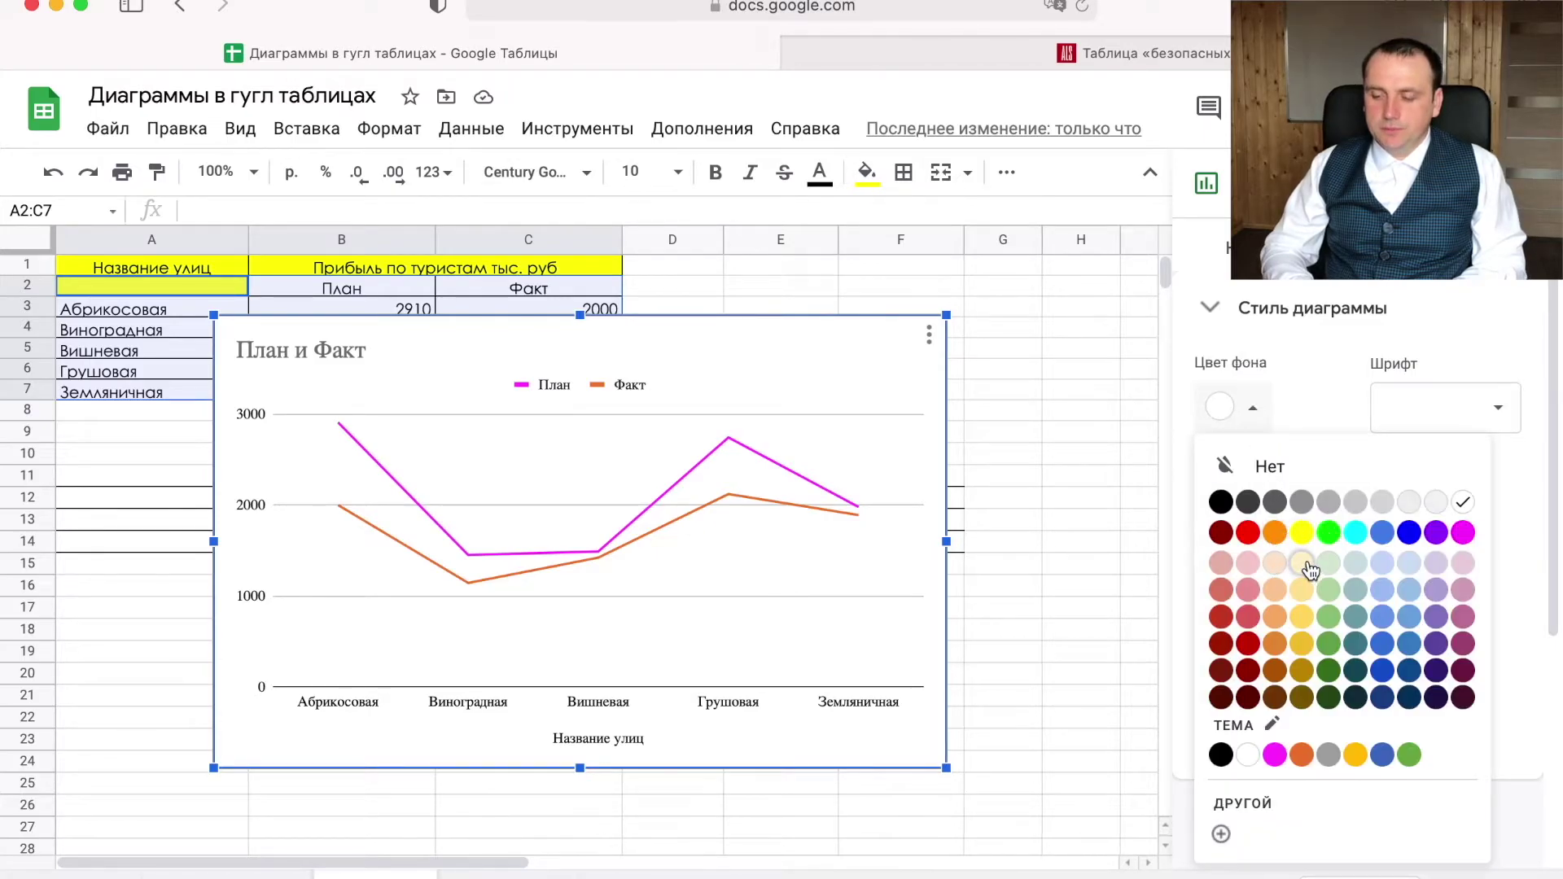
pyautogui.click(1303, 563)
pyautogui.click(1206, 610)
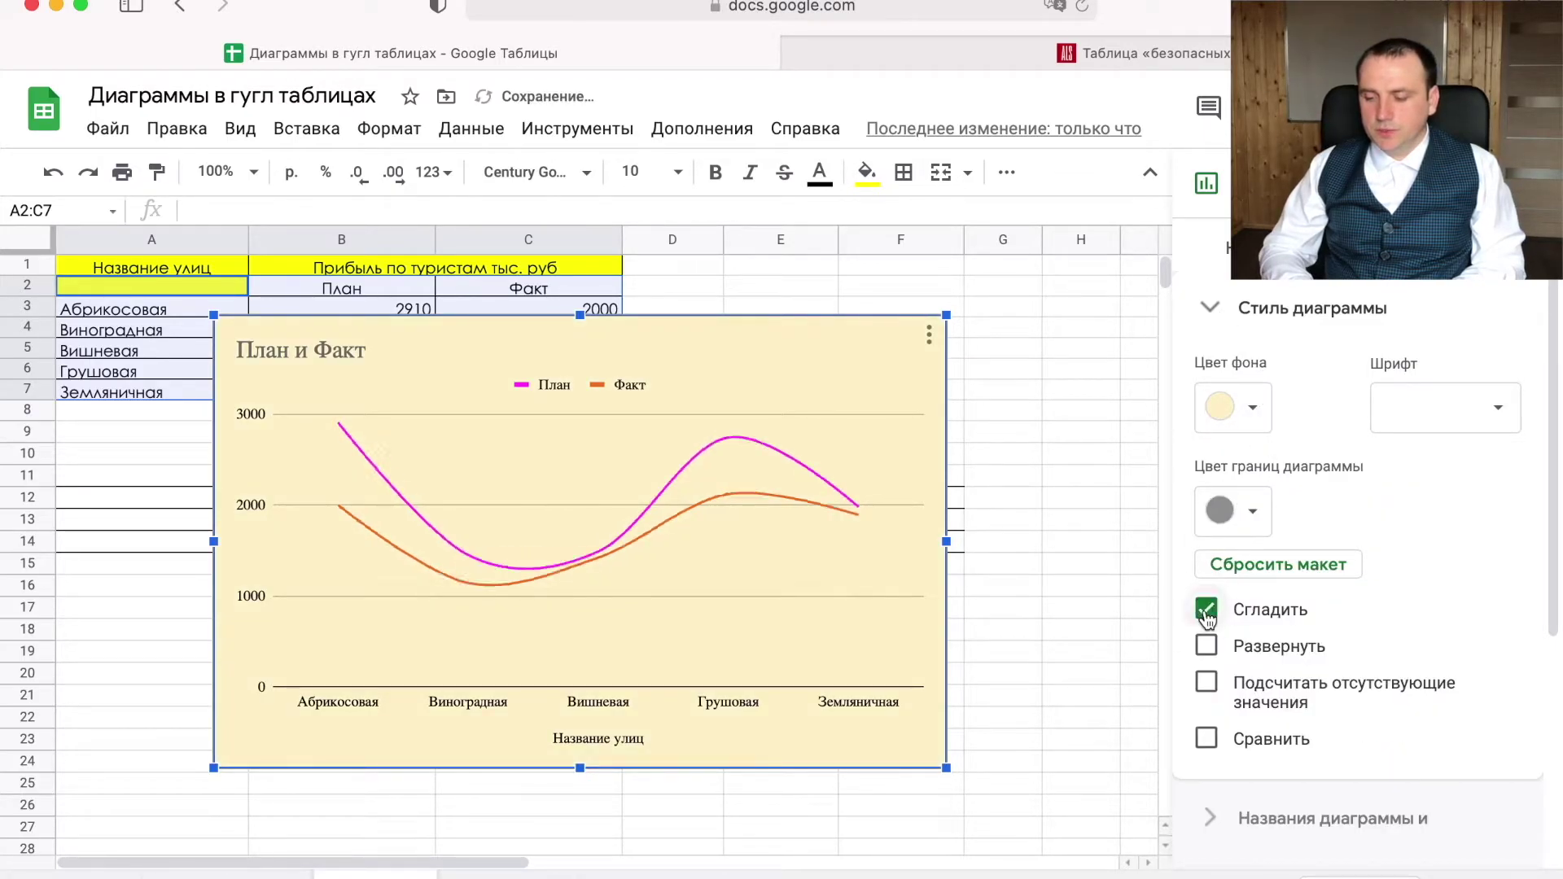
pyautogui.click(720, 435)
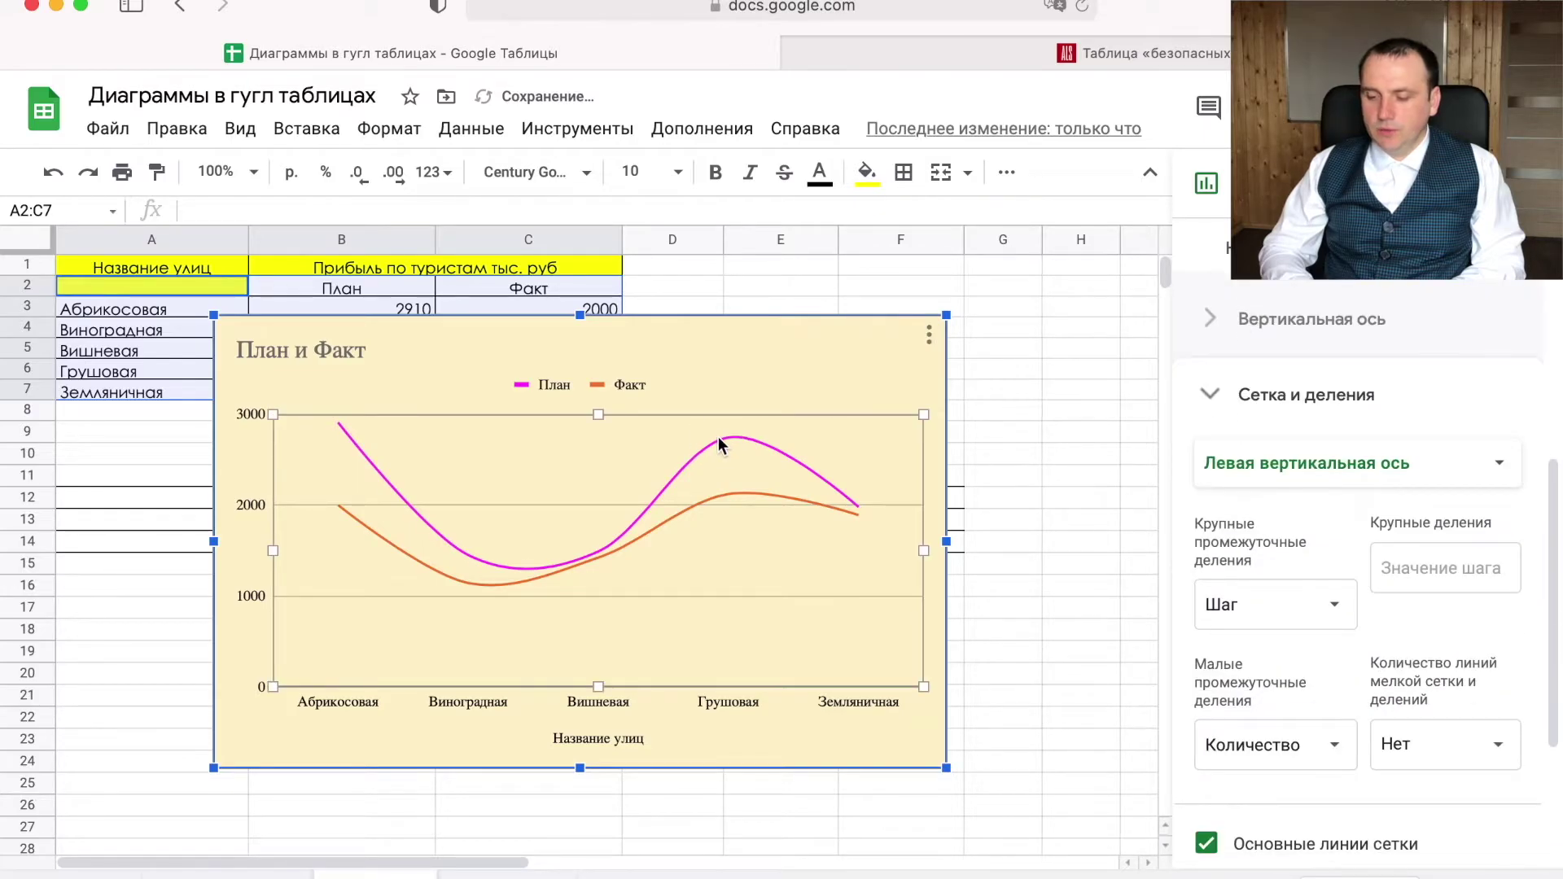
pyautogui.click(714, 446)
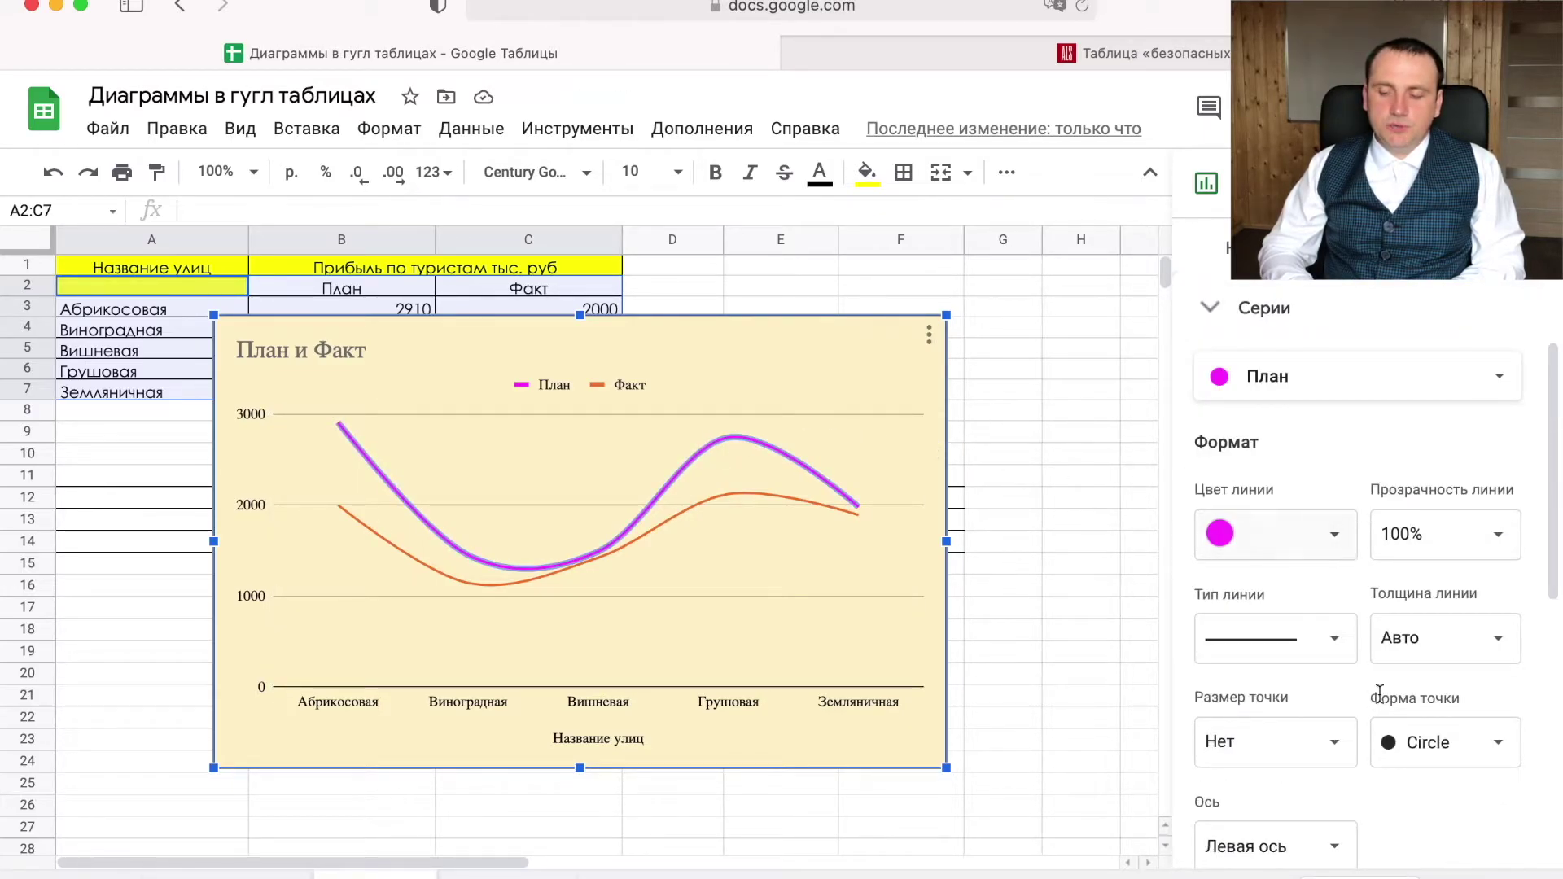
# Set the План series to star (Отметка) points of 14px and a dashed line
pyautogui.scroll(-2, 1397, 727)
pyautogui.click(1500, 665)
pyautogui.scroll(-1, 1457, 668)
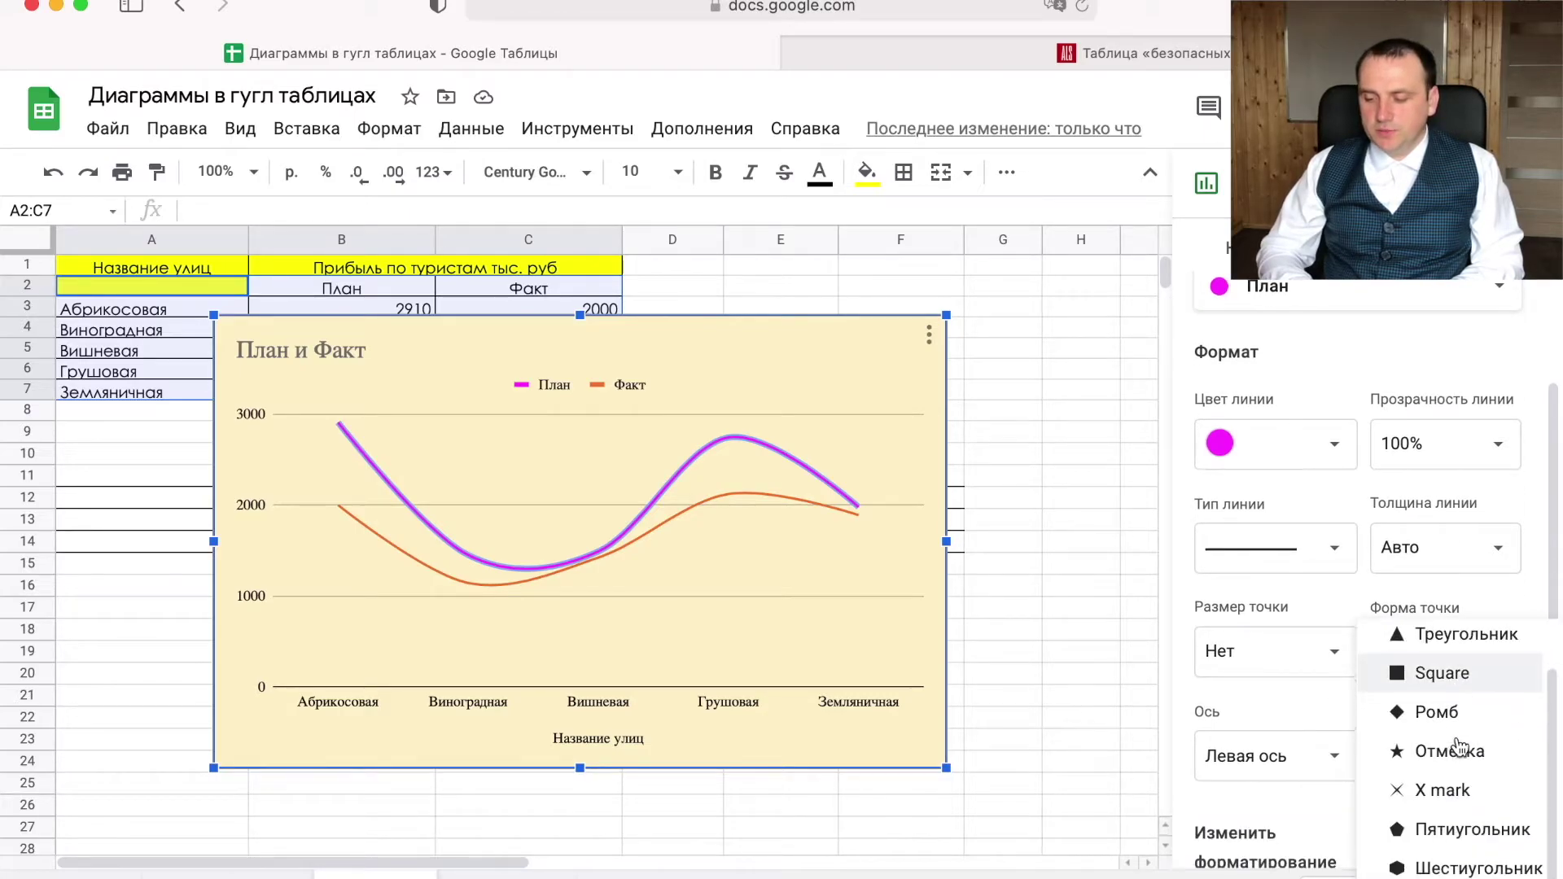
pyautogui.click(1442, 757)
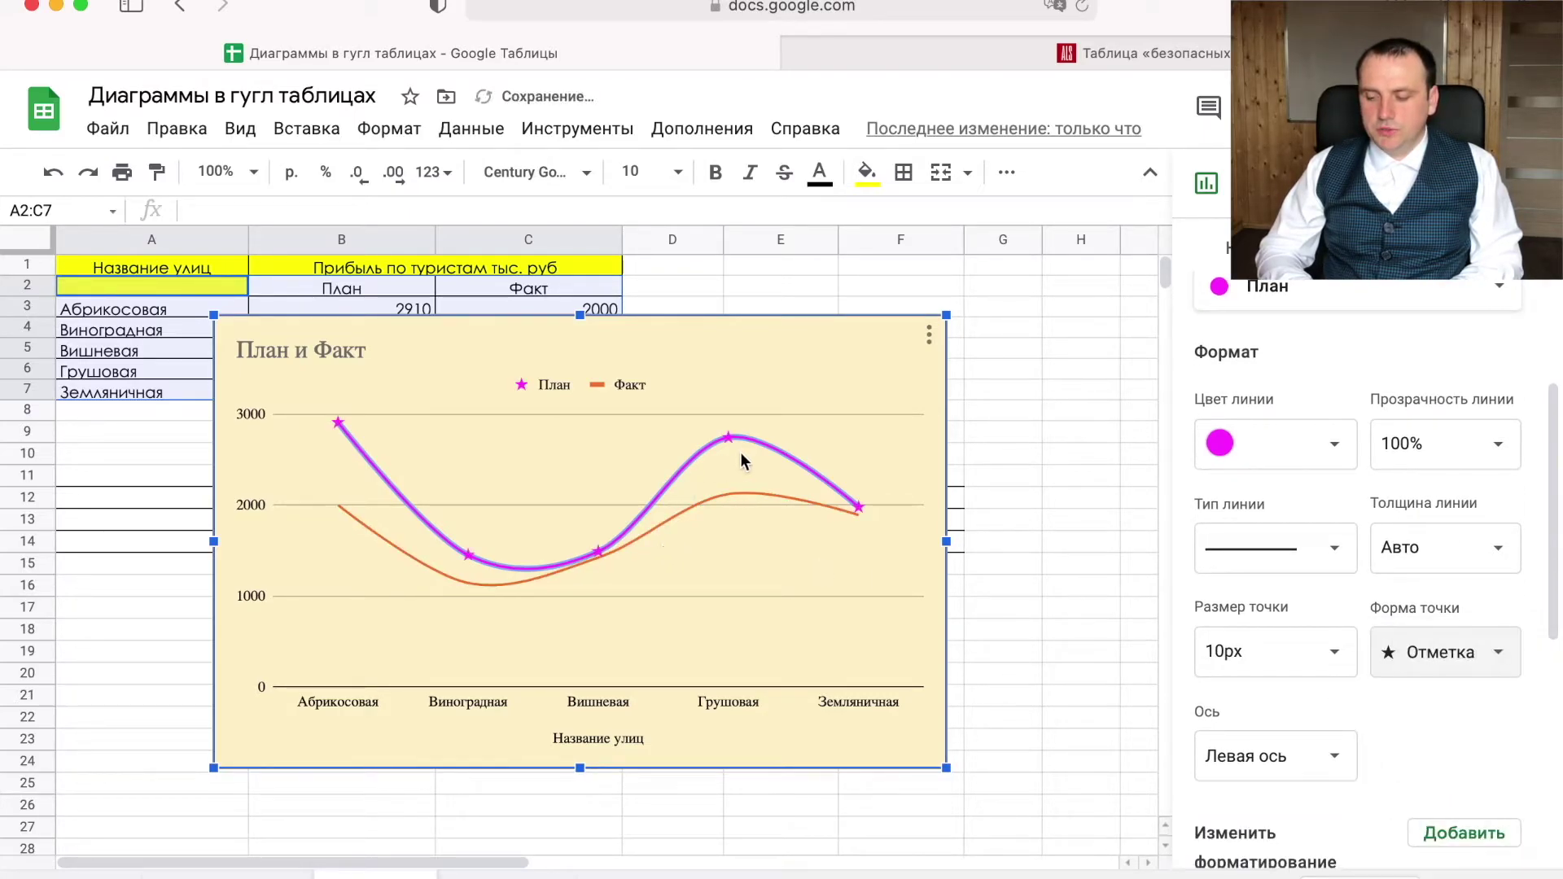
pyautogui.click(1332, 647)
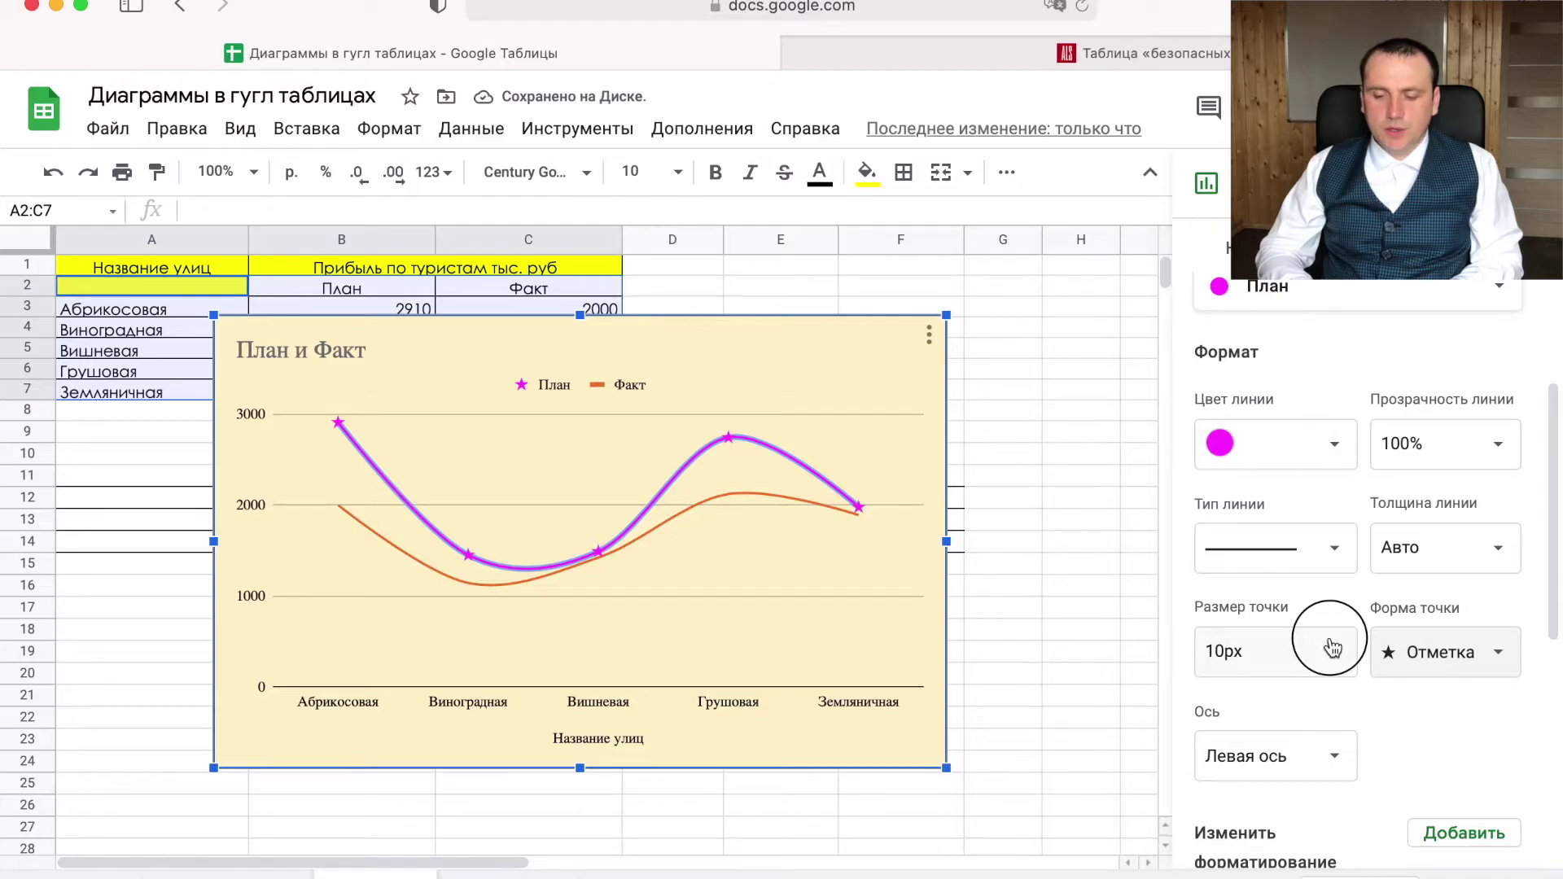
pyautogui.click(1247, 854)
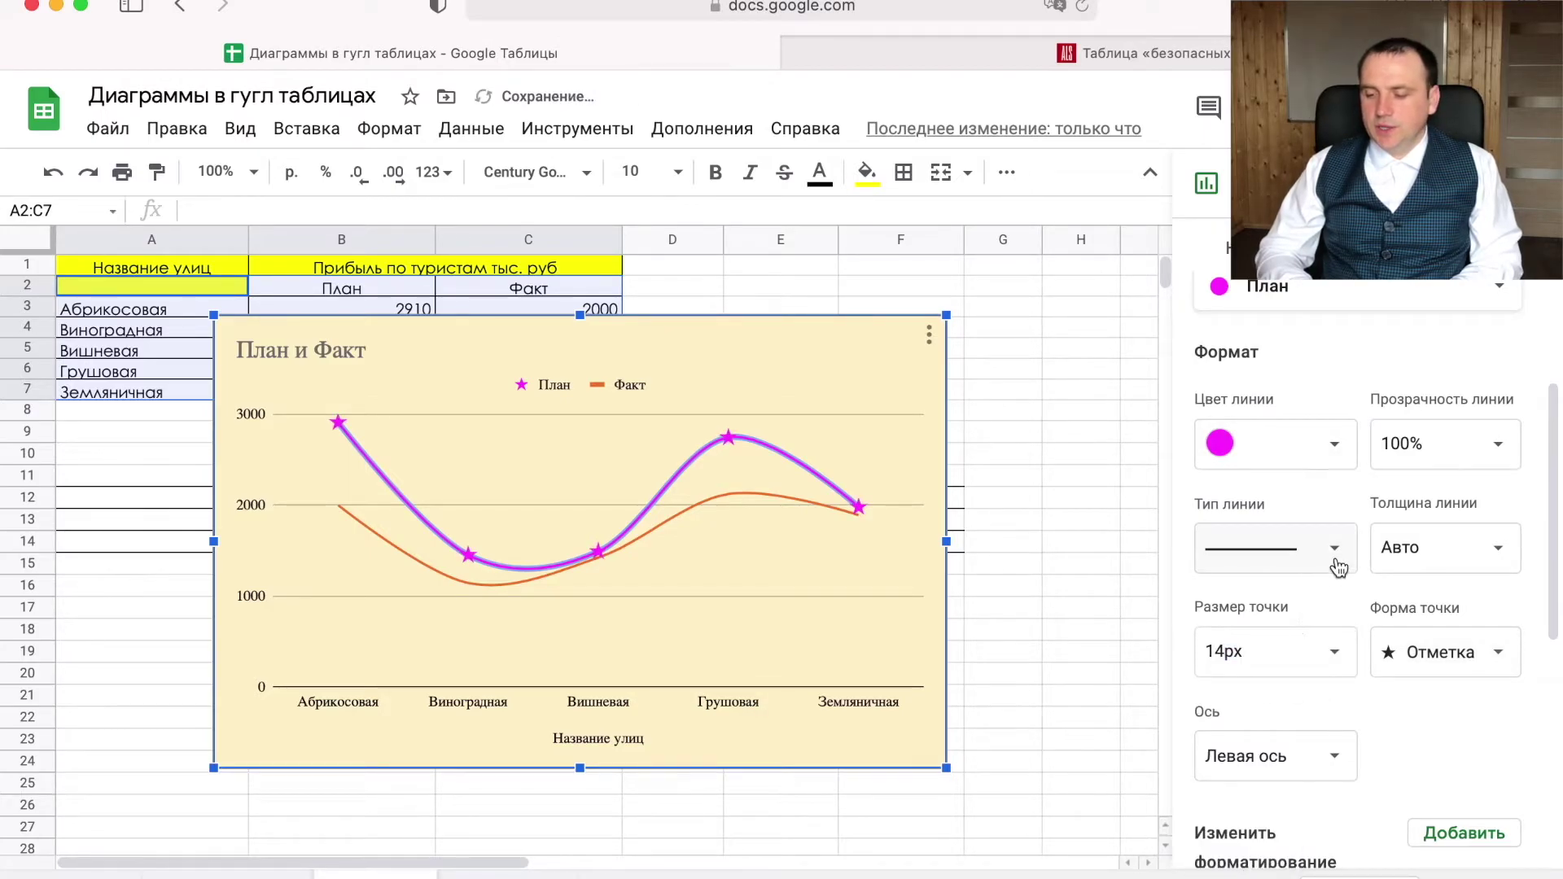
pyautogui.click(1336, 560)
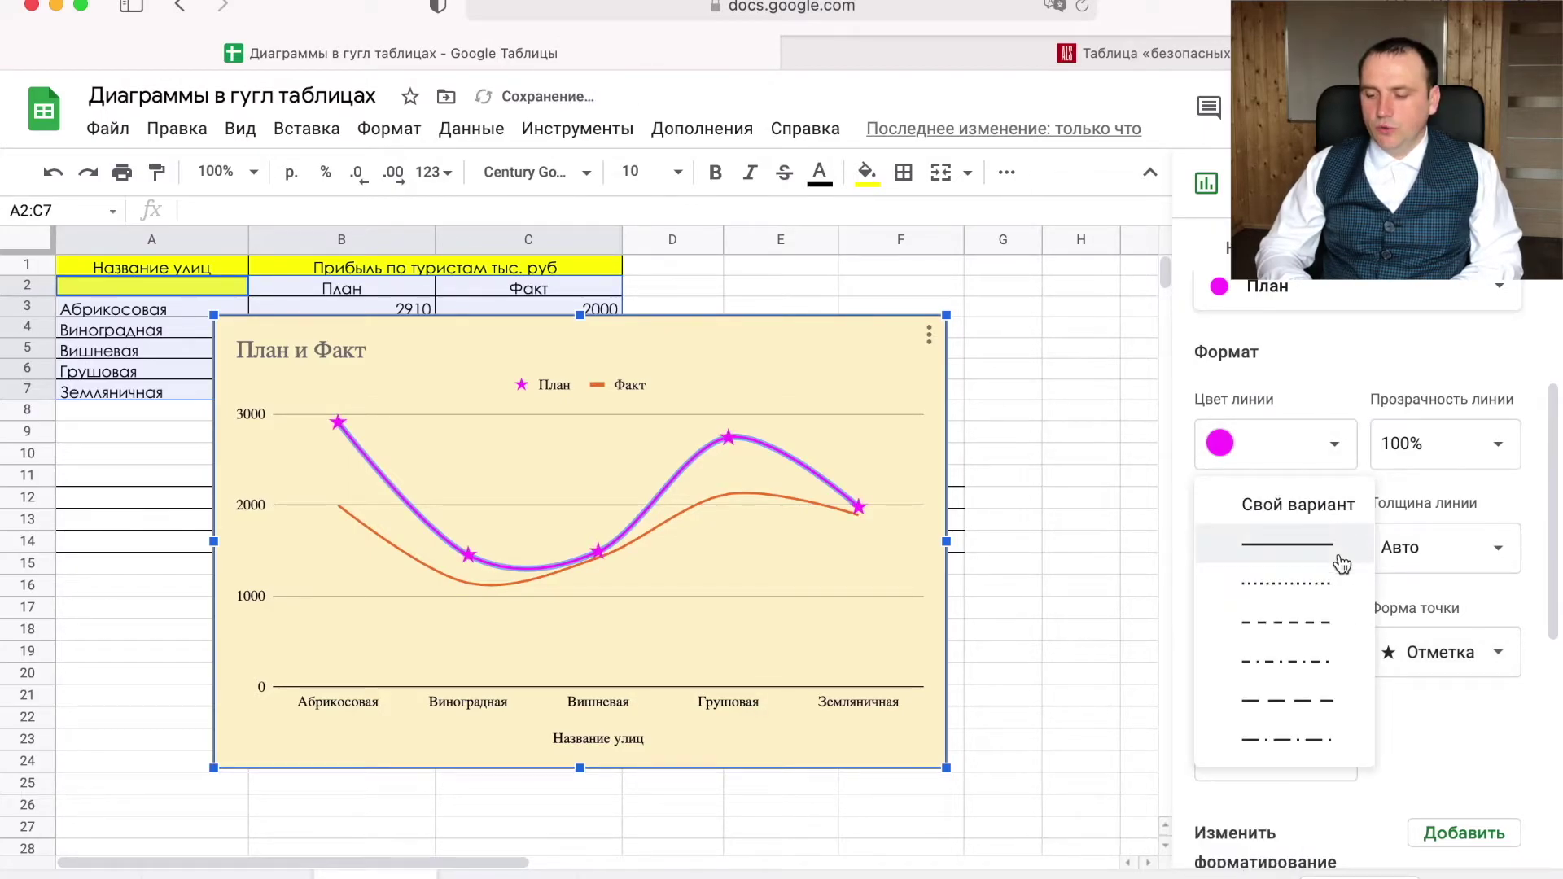
pyautogui.click(1300, 627)
pyautogui.click(760, 495)
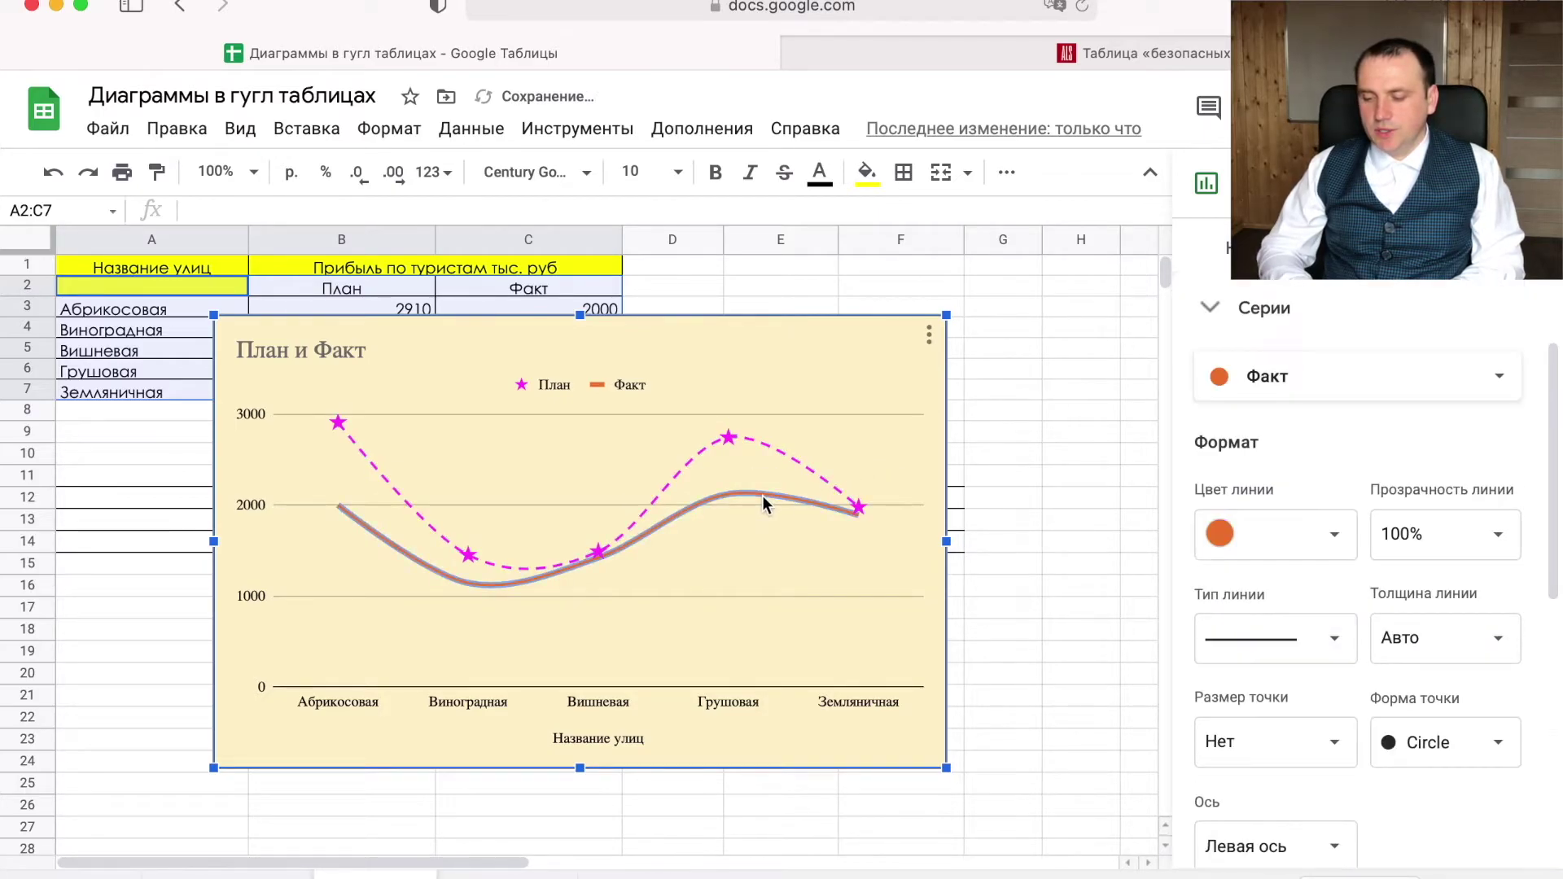
# Make the Факт line solid and 8px thick with 14px circle markers
pyautogui.click(1335, 638)
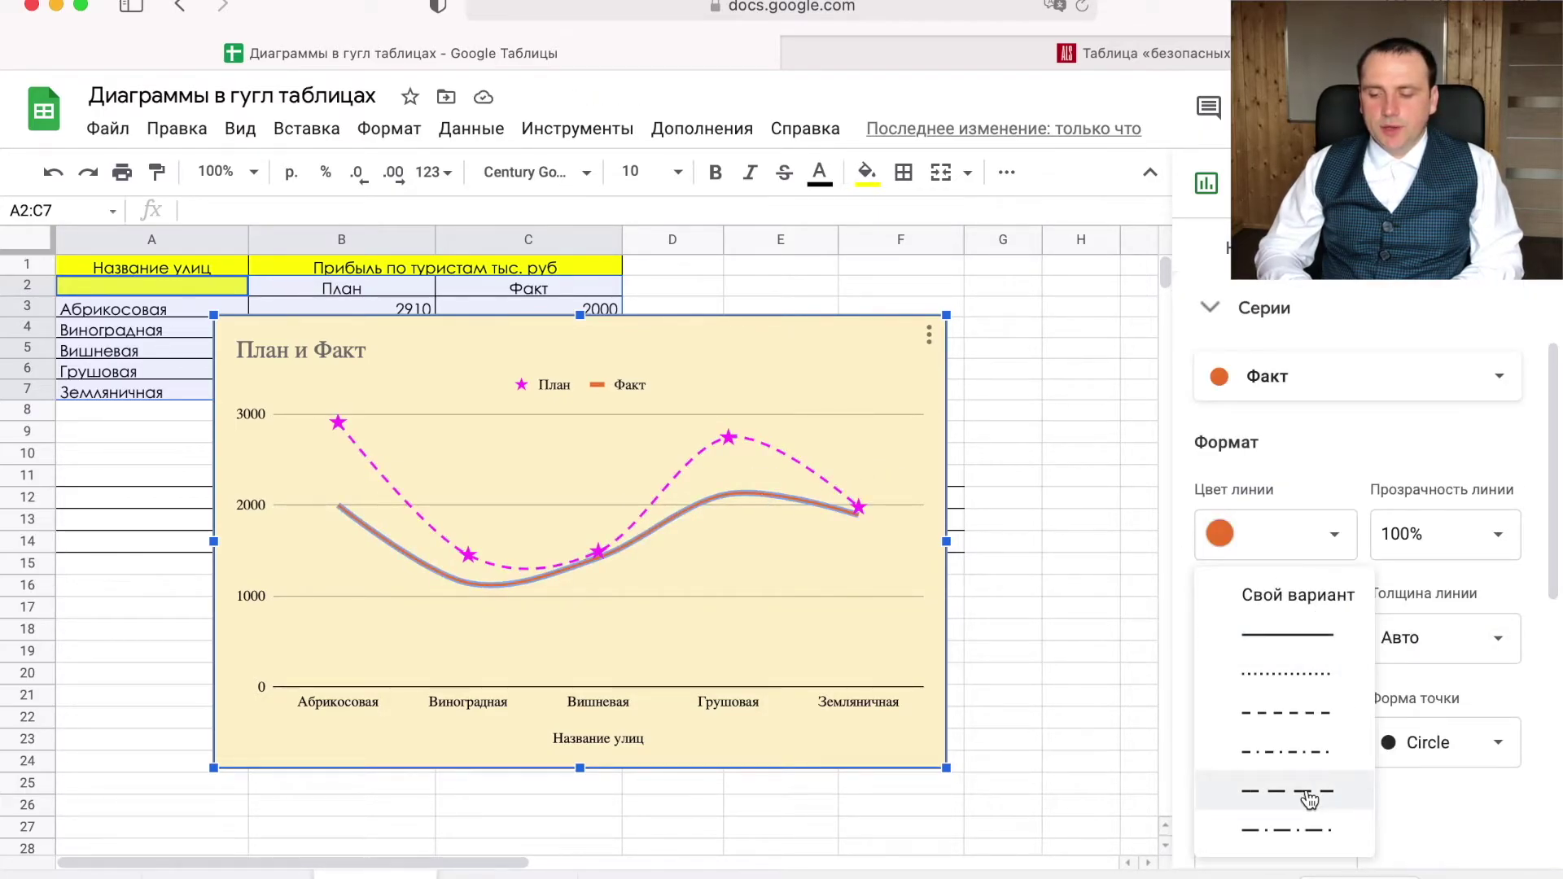
pyautogui.click(1296, 632)
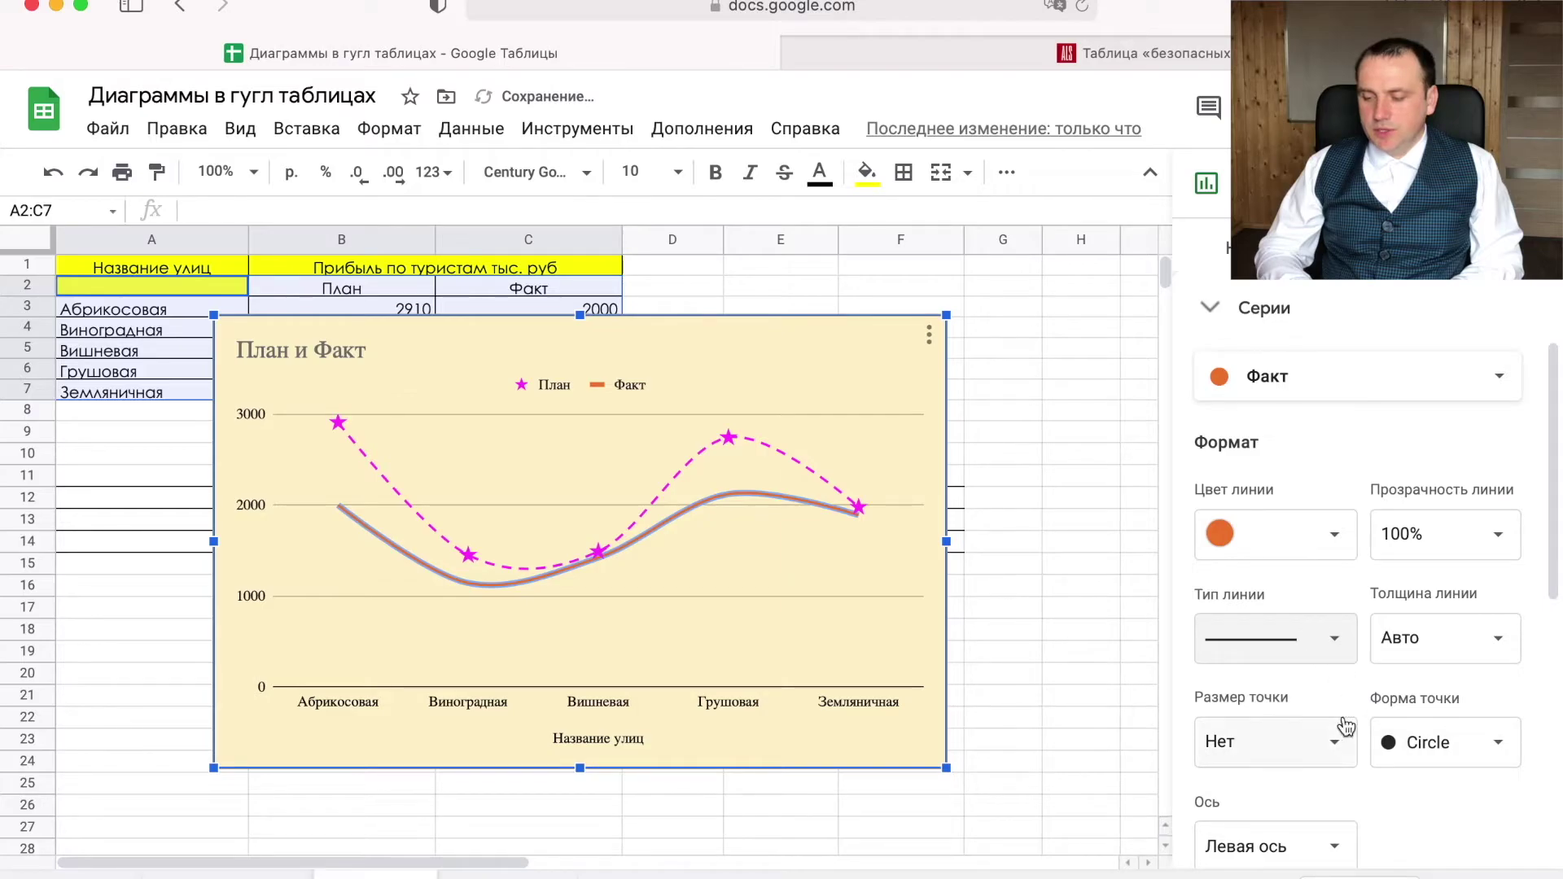
pyautogui.click(1491, 640)
pyautogui.click(1435, 771)
pyautogui.click(1497, 638)
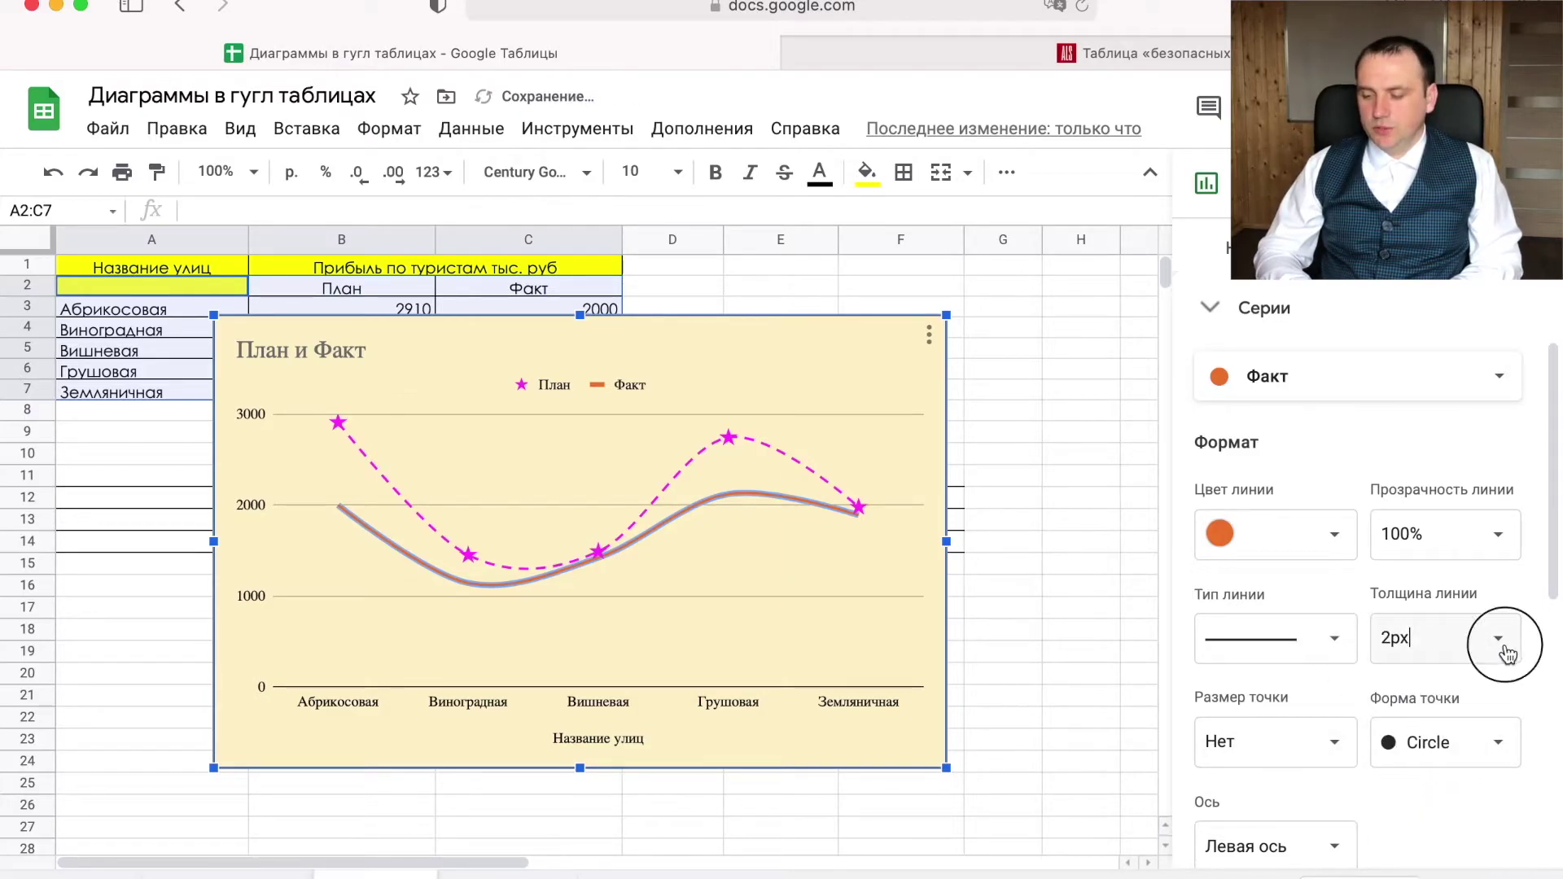
pyautogui.click(1411, 850)
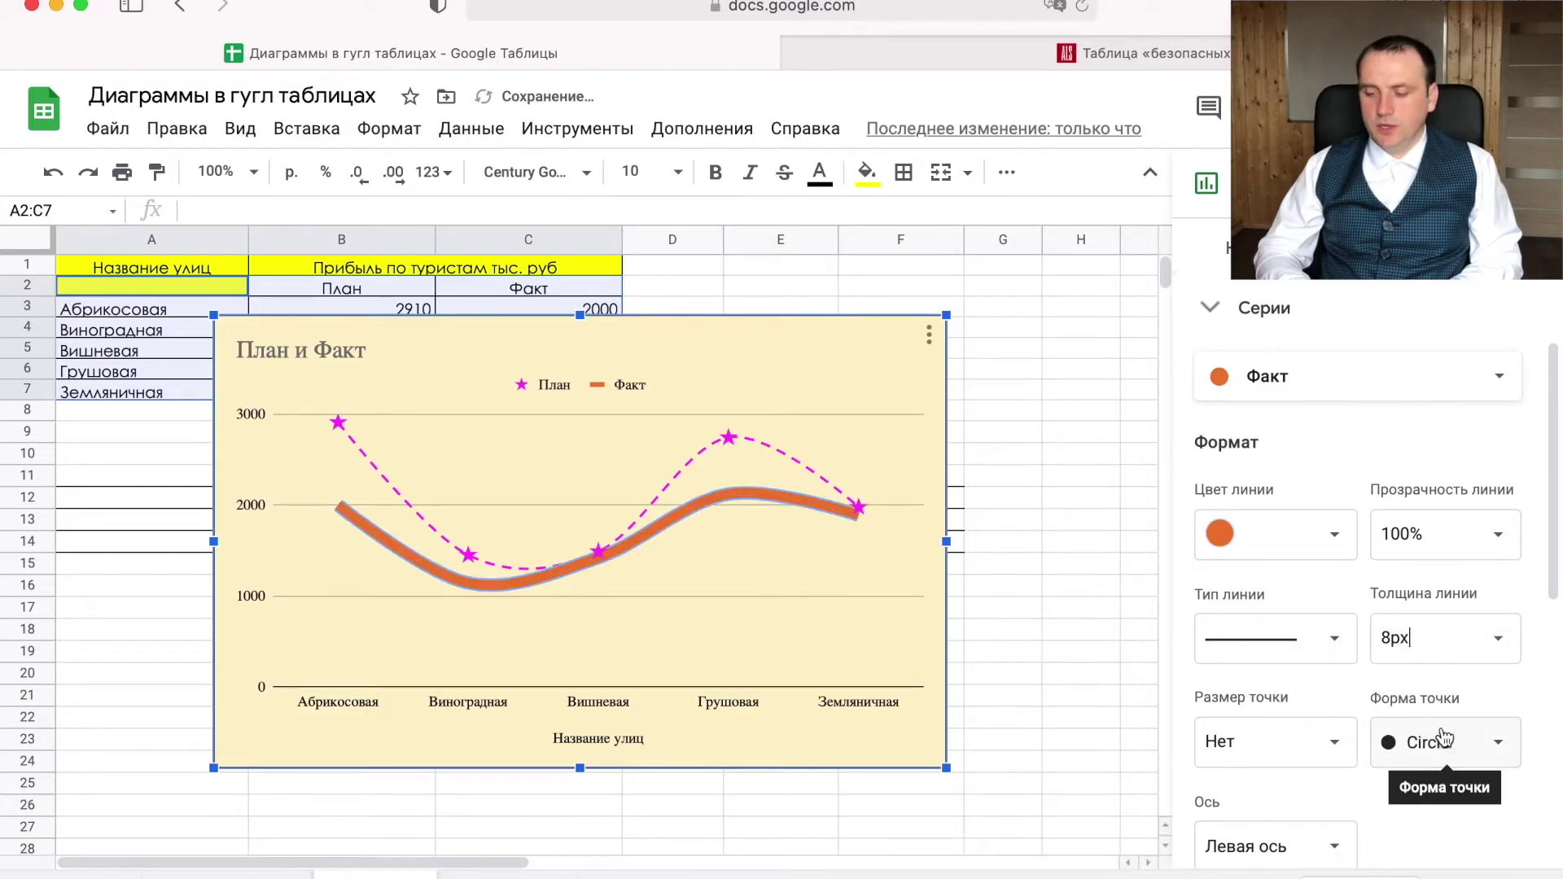
pyautogui.click(1500, 750)
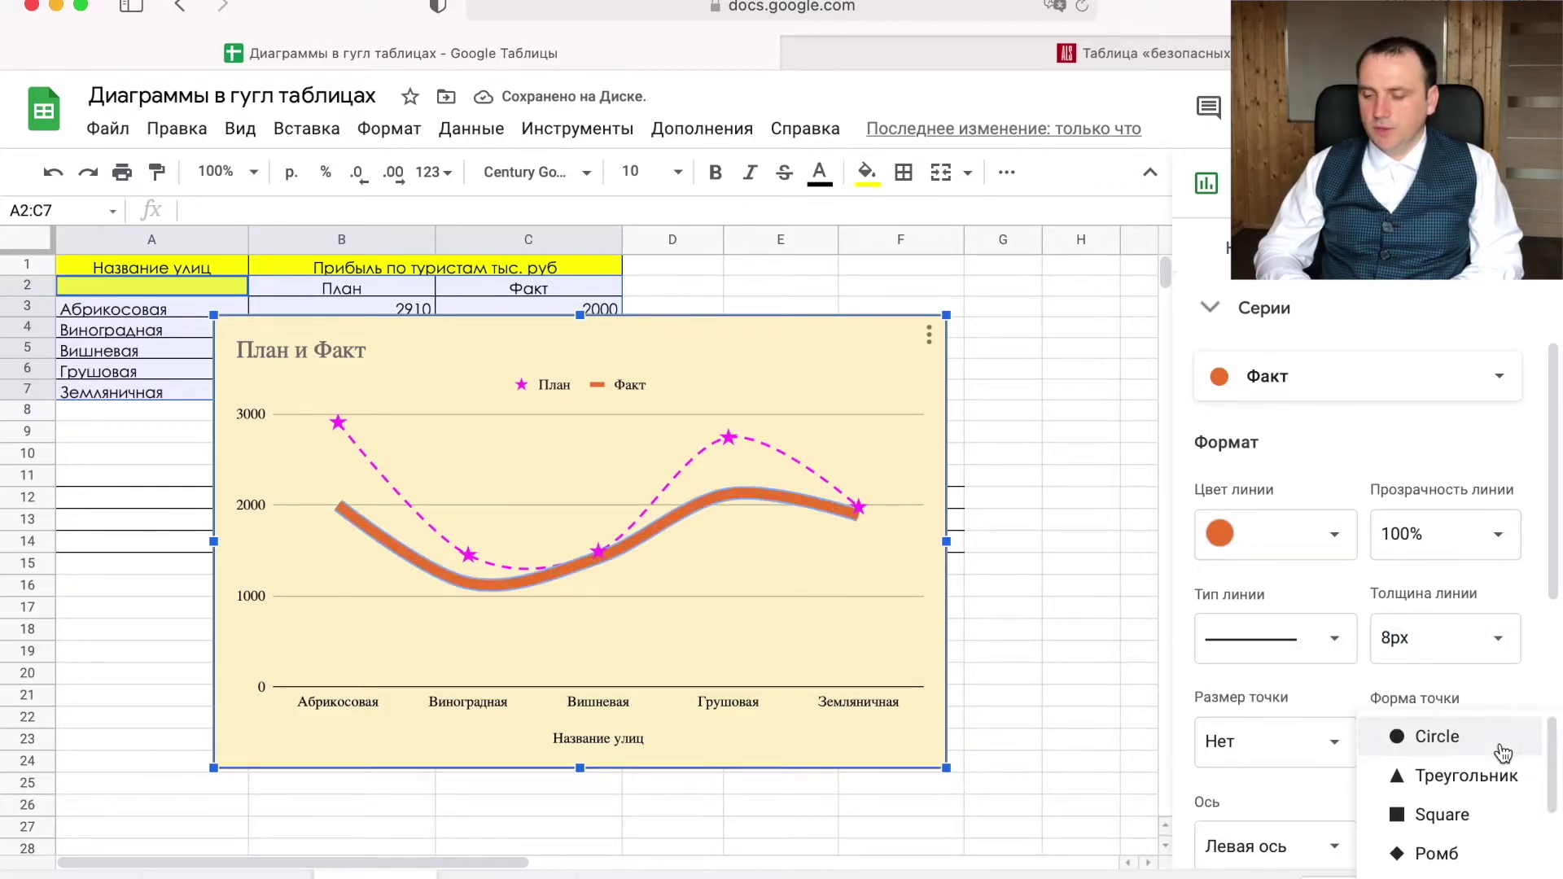
pyautogui.click(1448, 737)
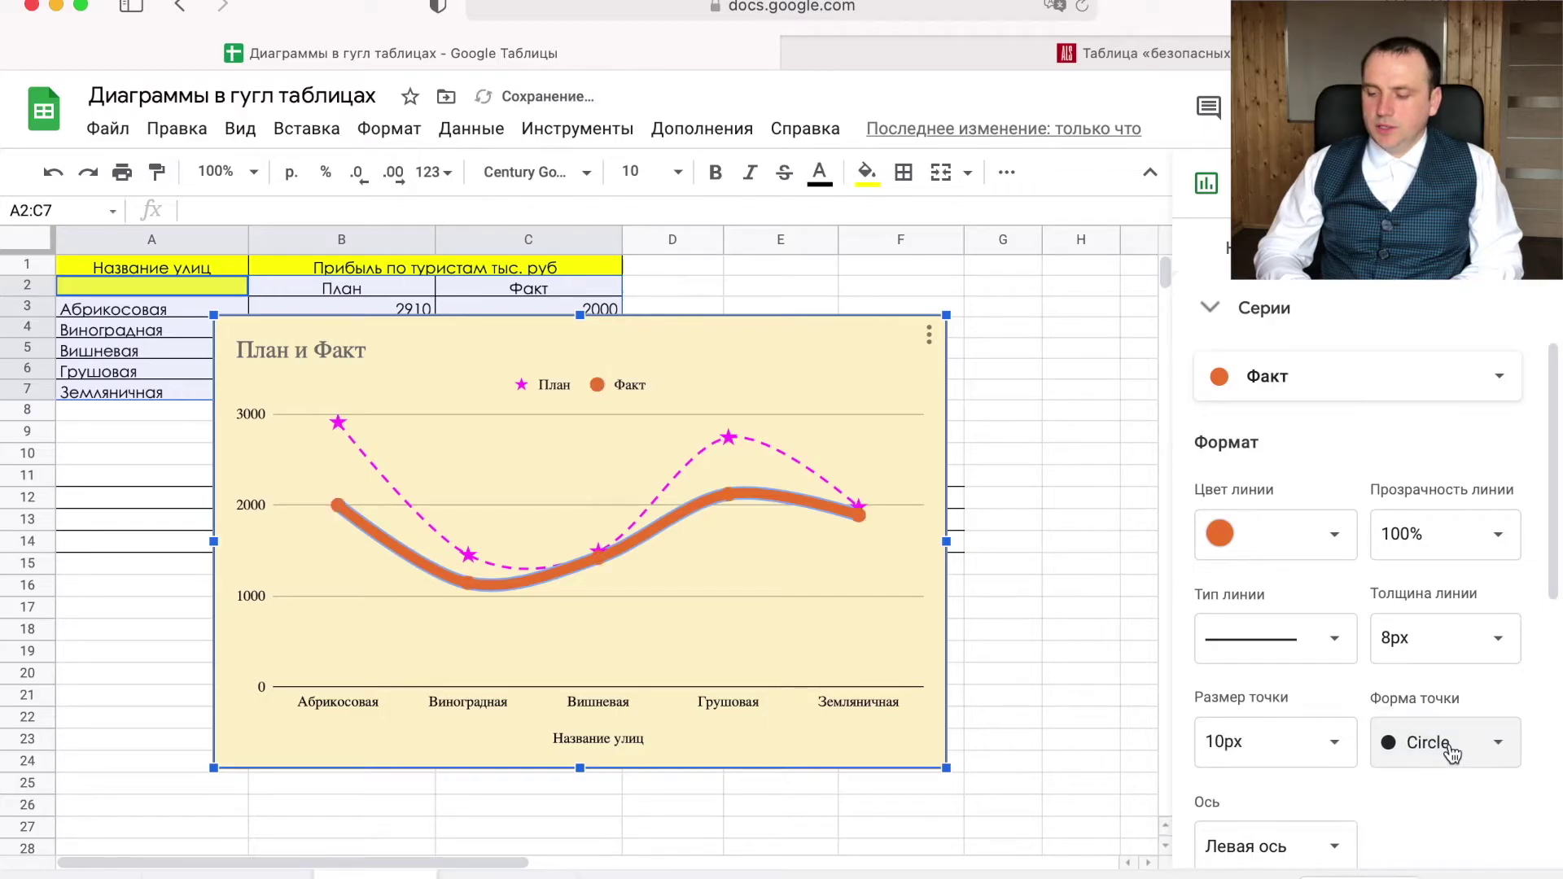
pyautogui.click(1325, 745)
pyautogui.click(1270, 693)
# Delete the styled План и Факт line chart
pyautogui.click(787, 568)
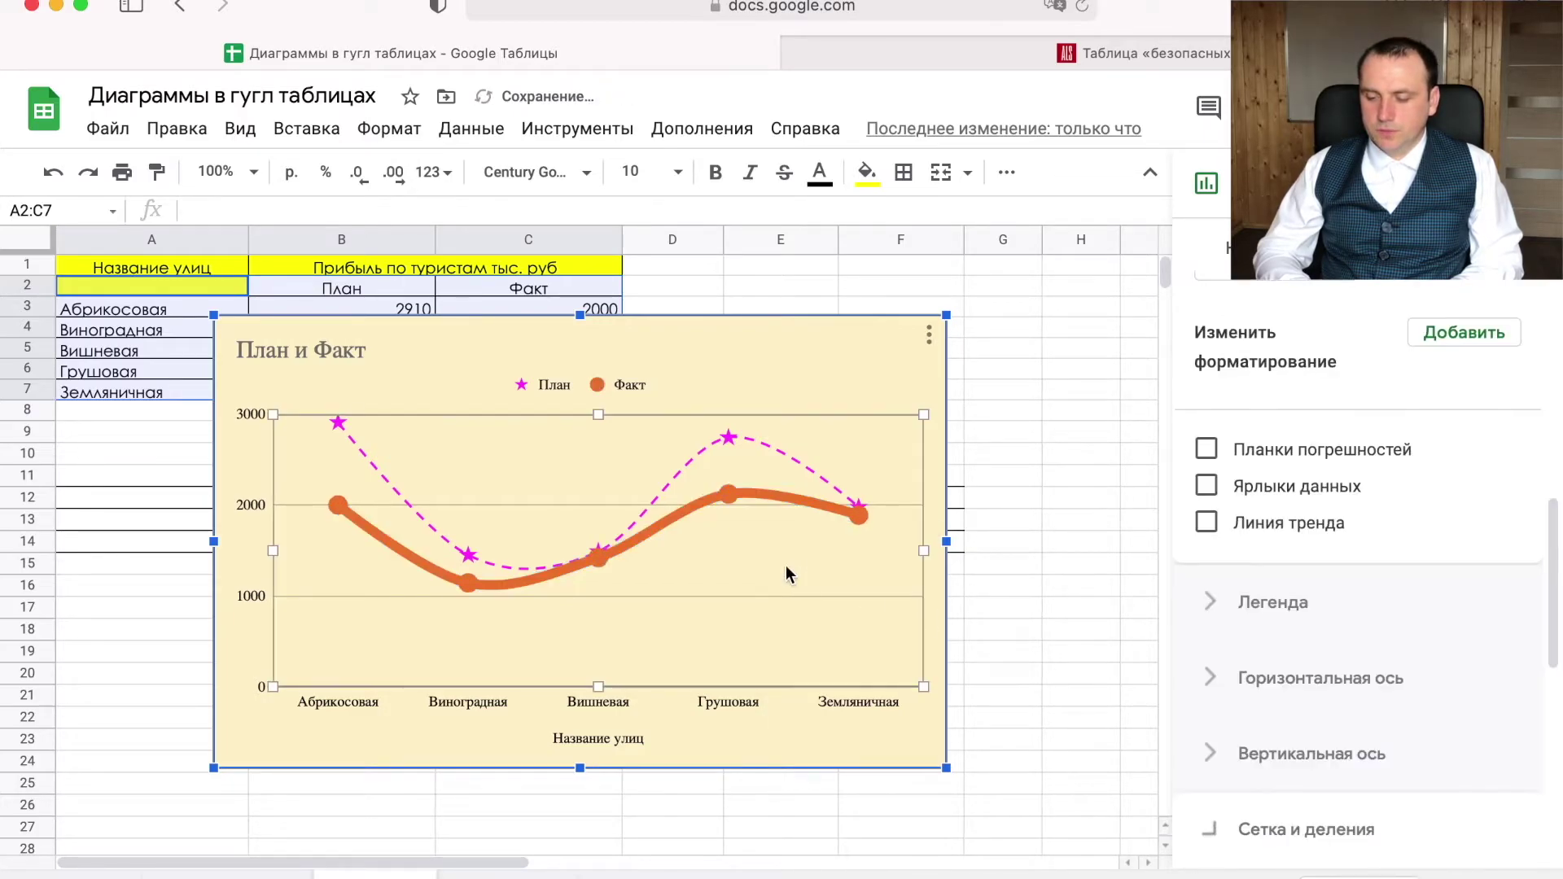
pyautogui.click(695, 505)
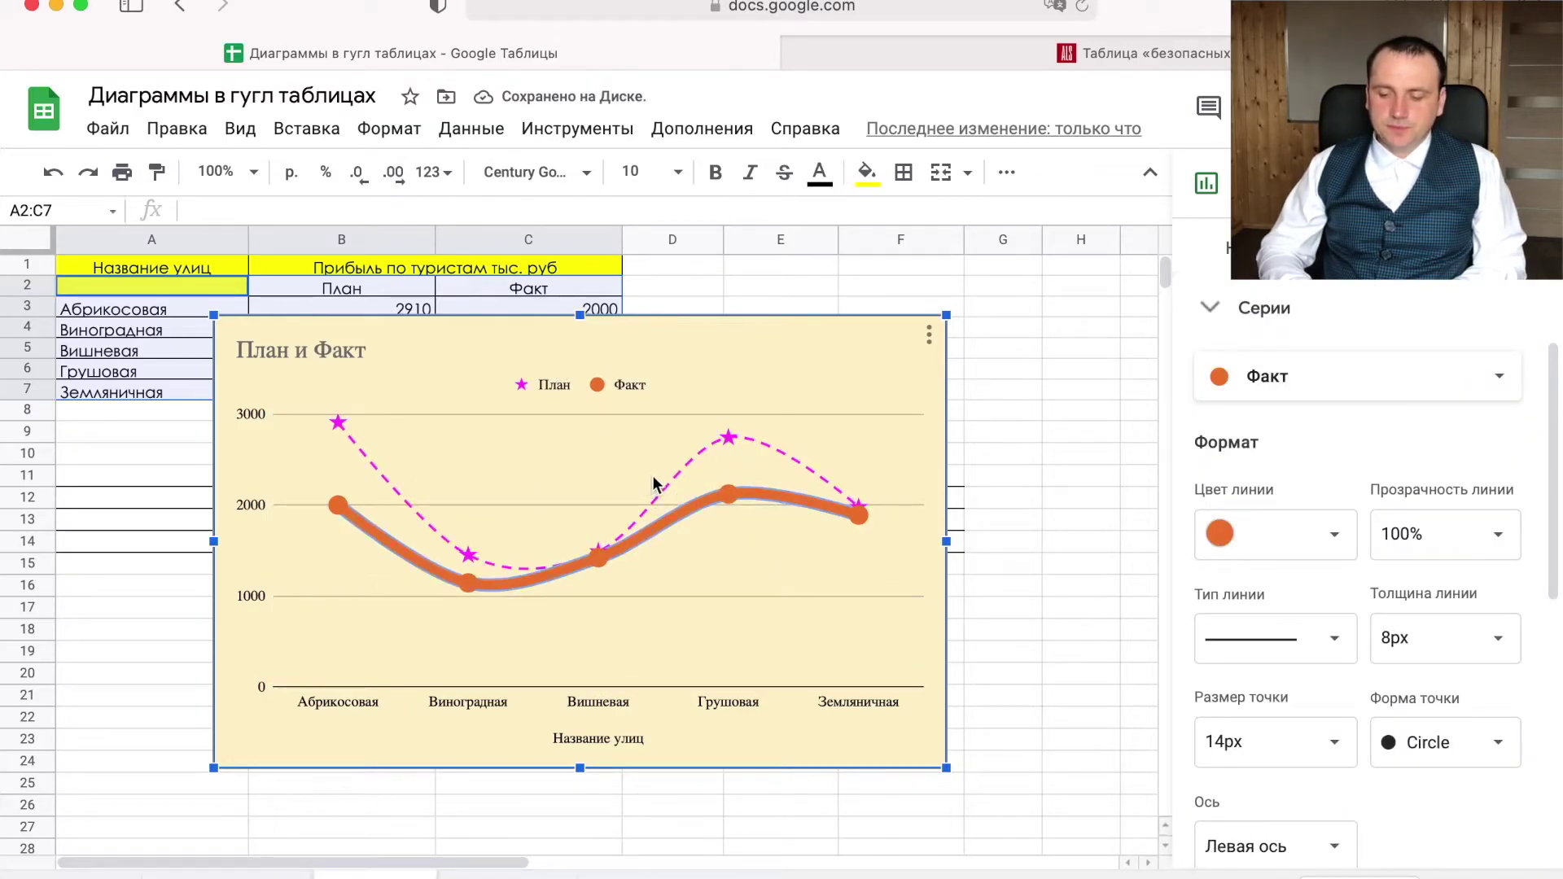
pyautogui.click(904, 330)
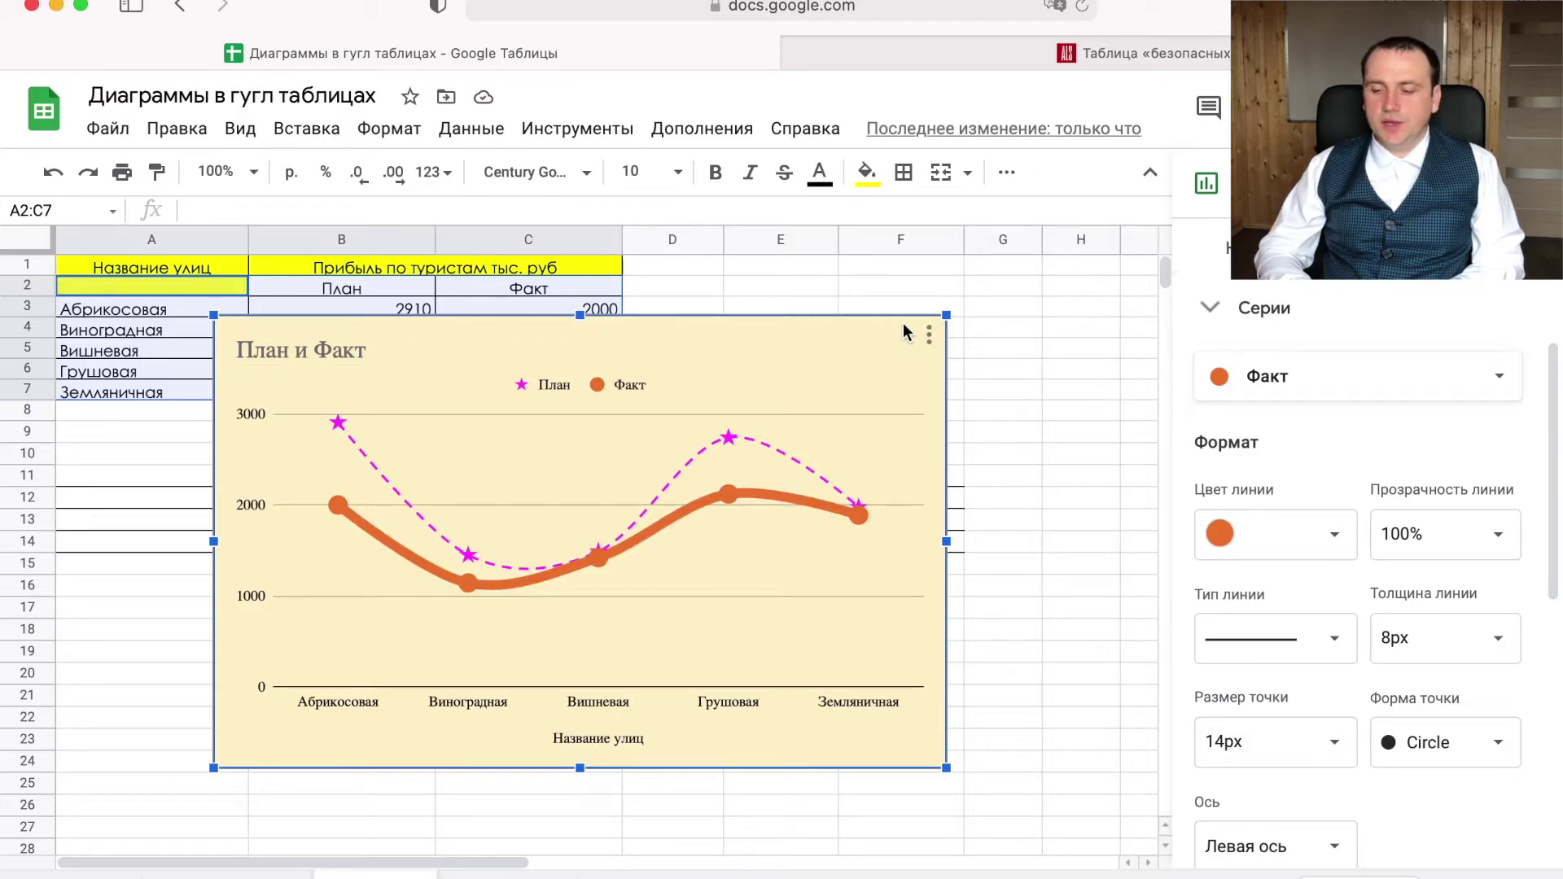
pyautogui.press('Delete')
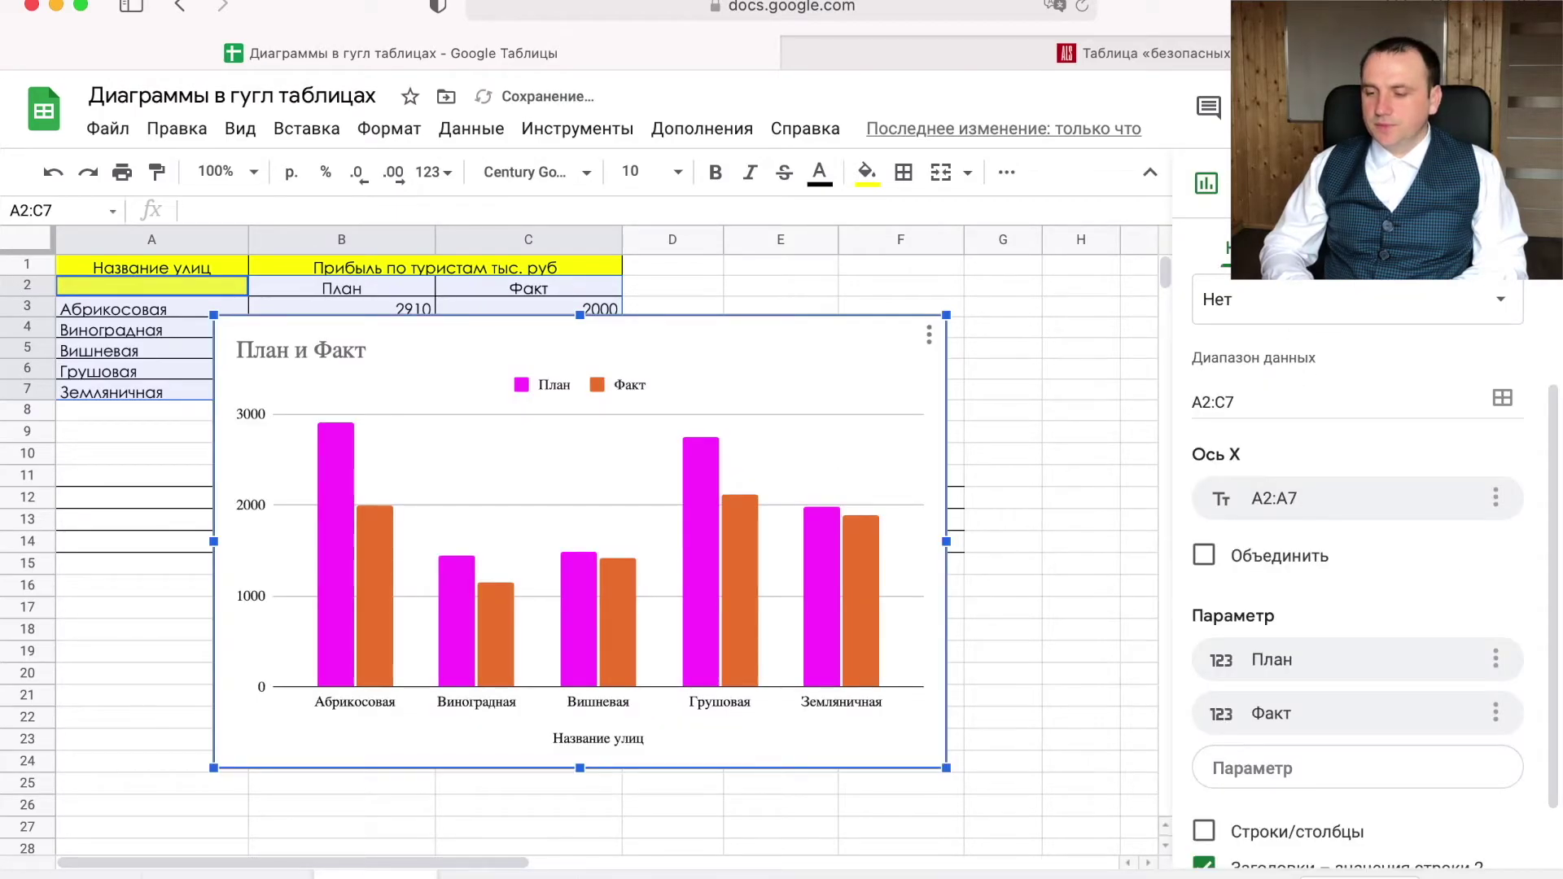
# Make the План и Факт chart a stepped area chart, with stacking left at Нет
pyautogui.click(1299, 285)
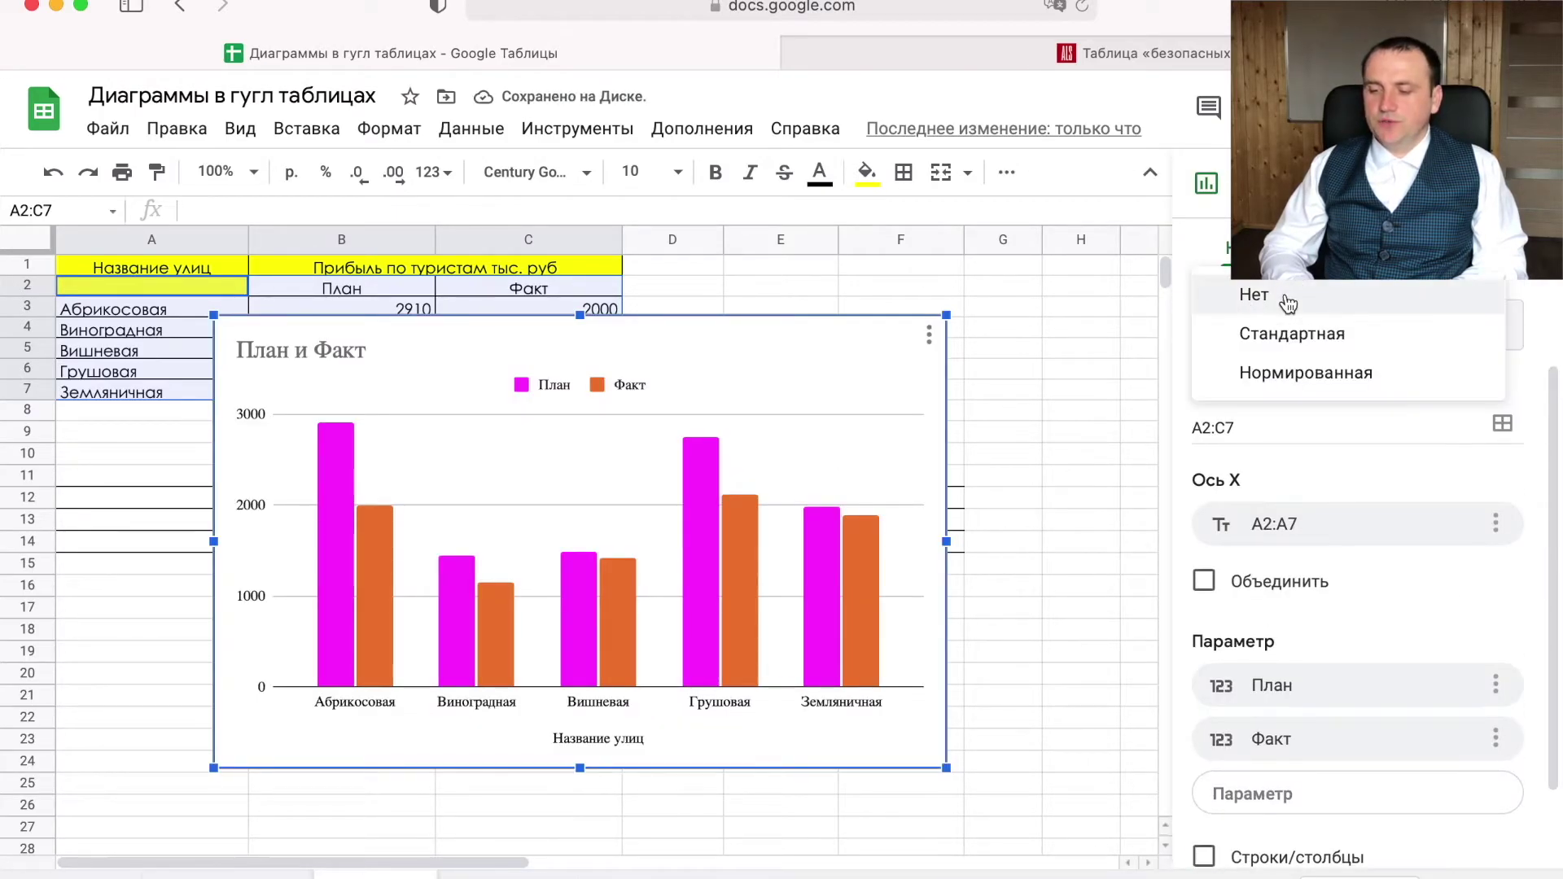
pyautogui.click(1494, 294)
pyautogui.click(1498, 224)
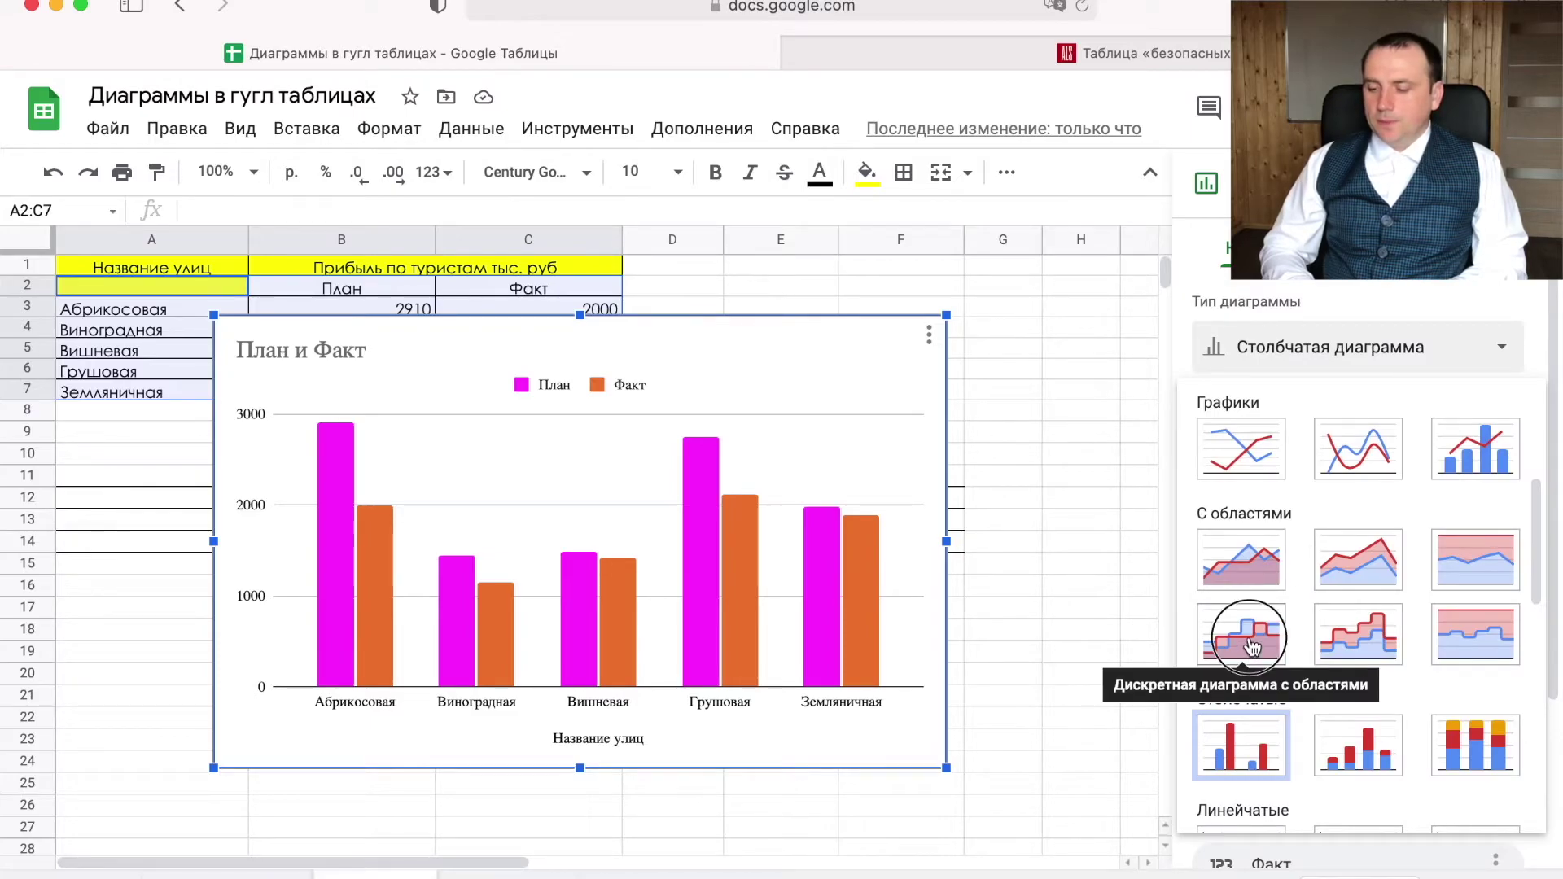
pyautogui.click(1251, 647)
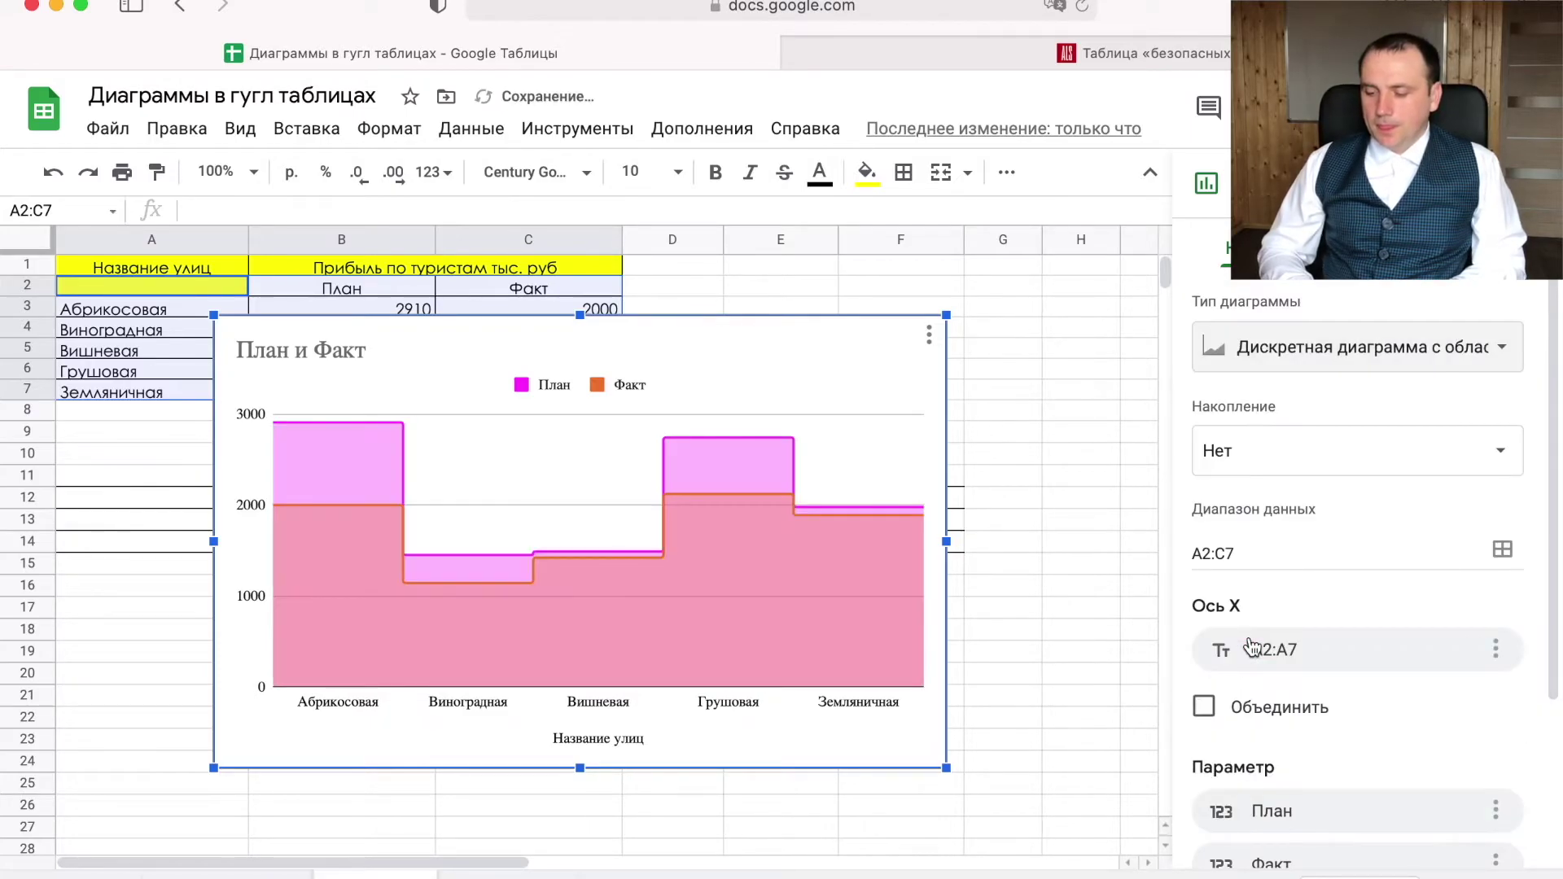
pyautogui.click(358, 437)
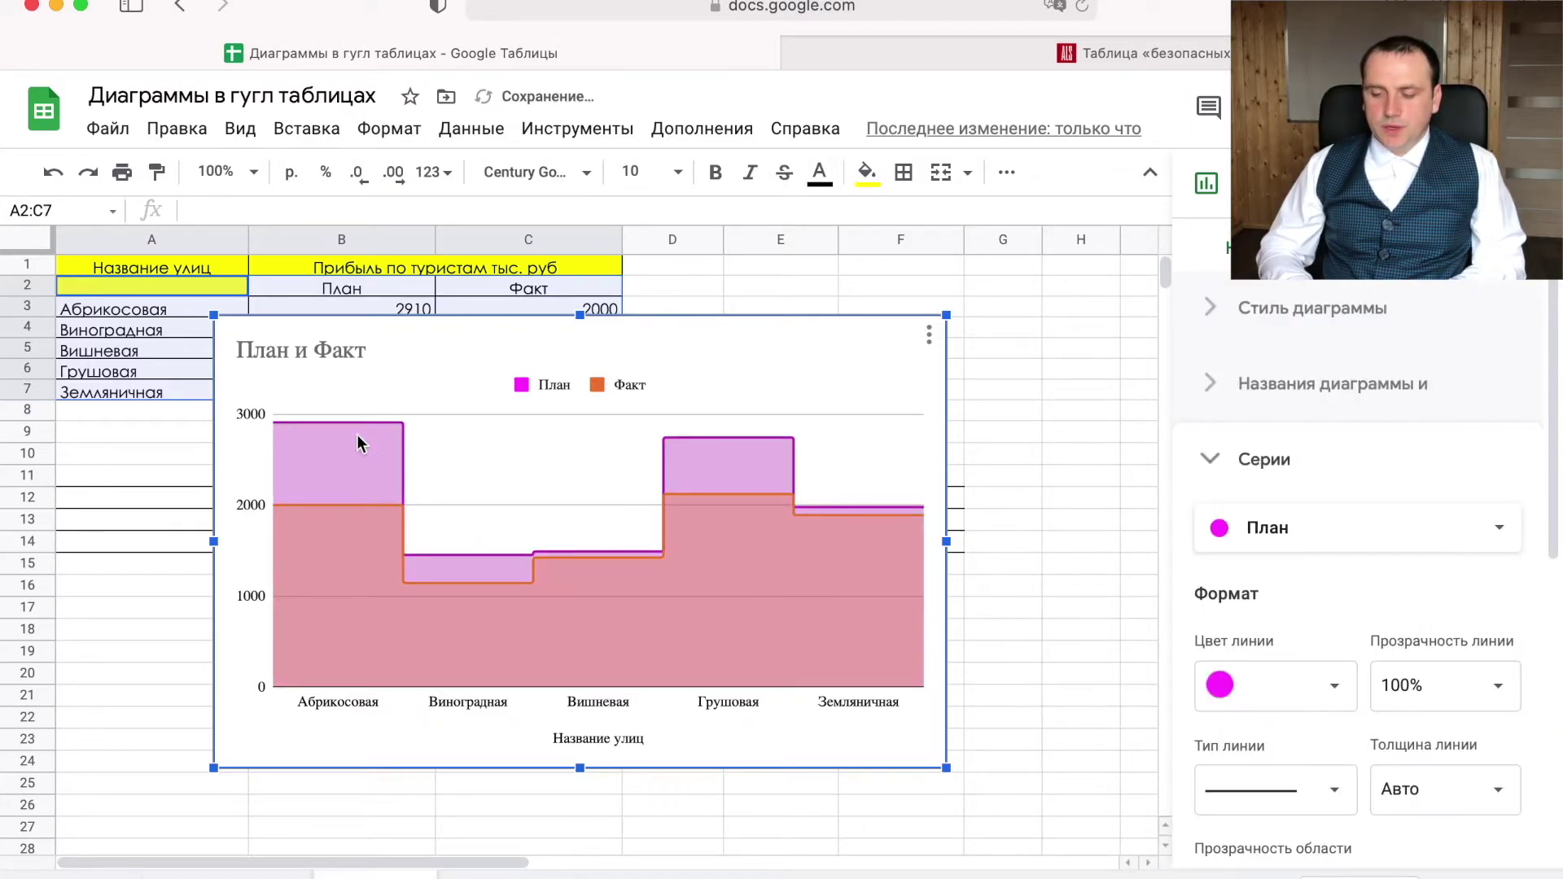
# Switch series formatting to Факт and back to План, then go to the street-quantities sheet
pyautogui.click(1490, 537)
pyautogui.click(1482, 560)
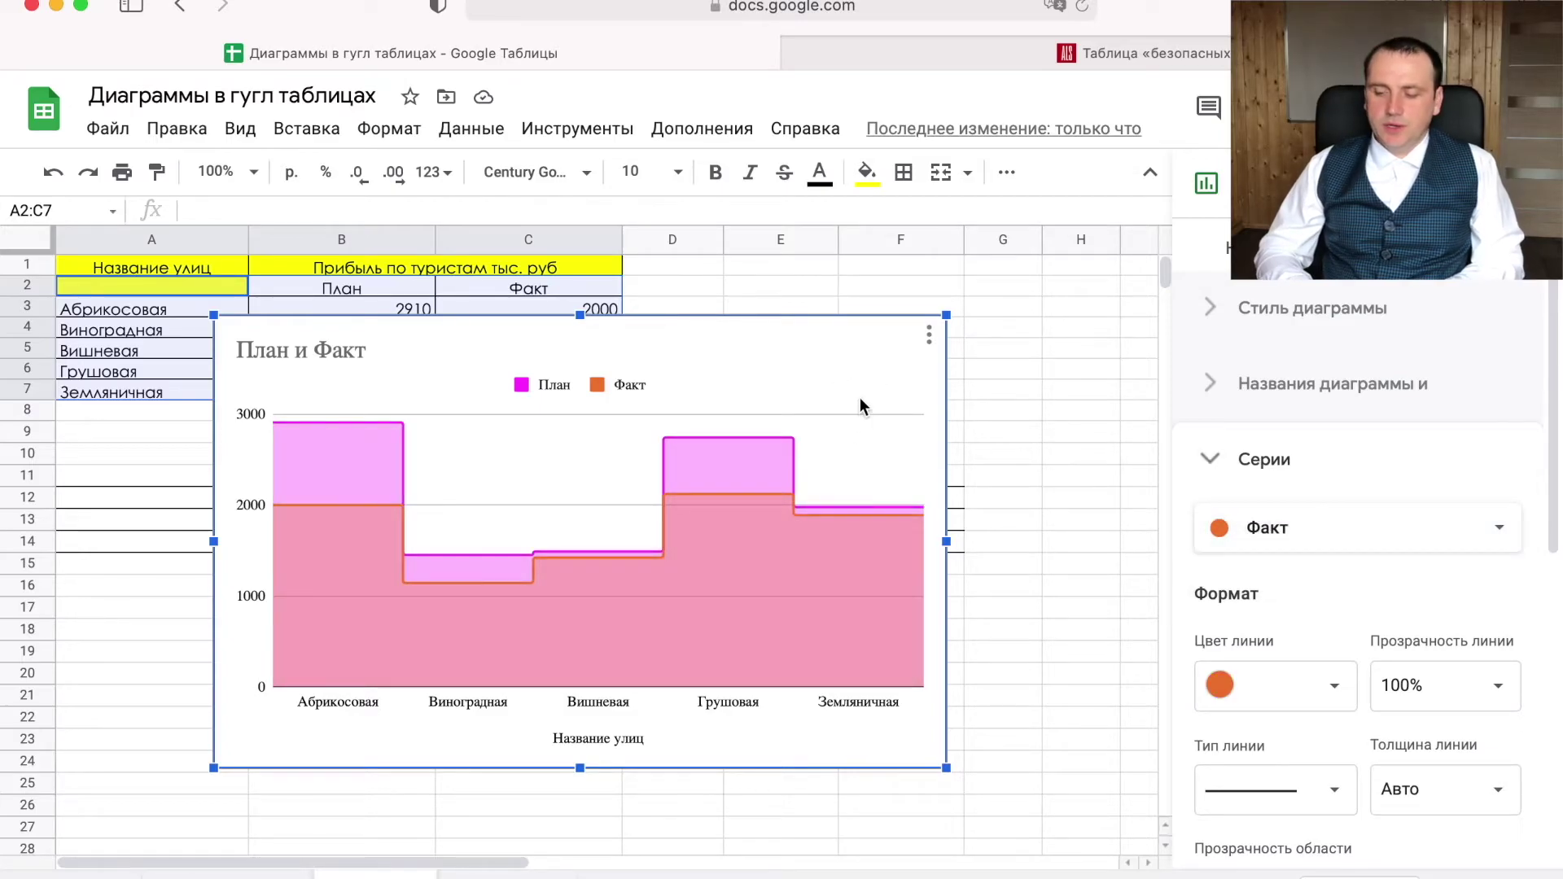
pyautogui.click(405, 451)
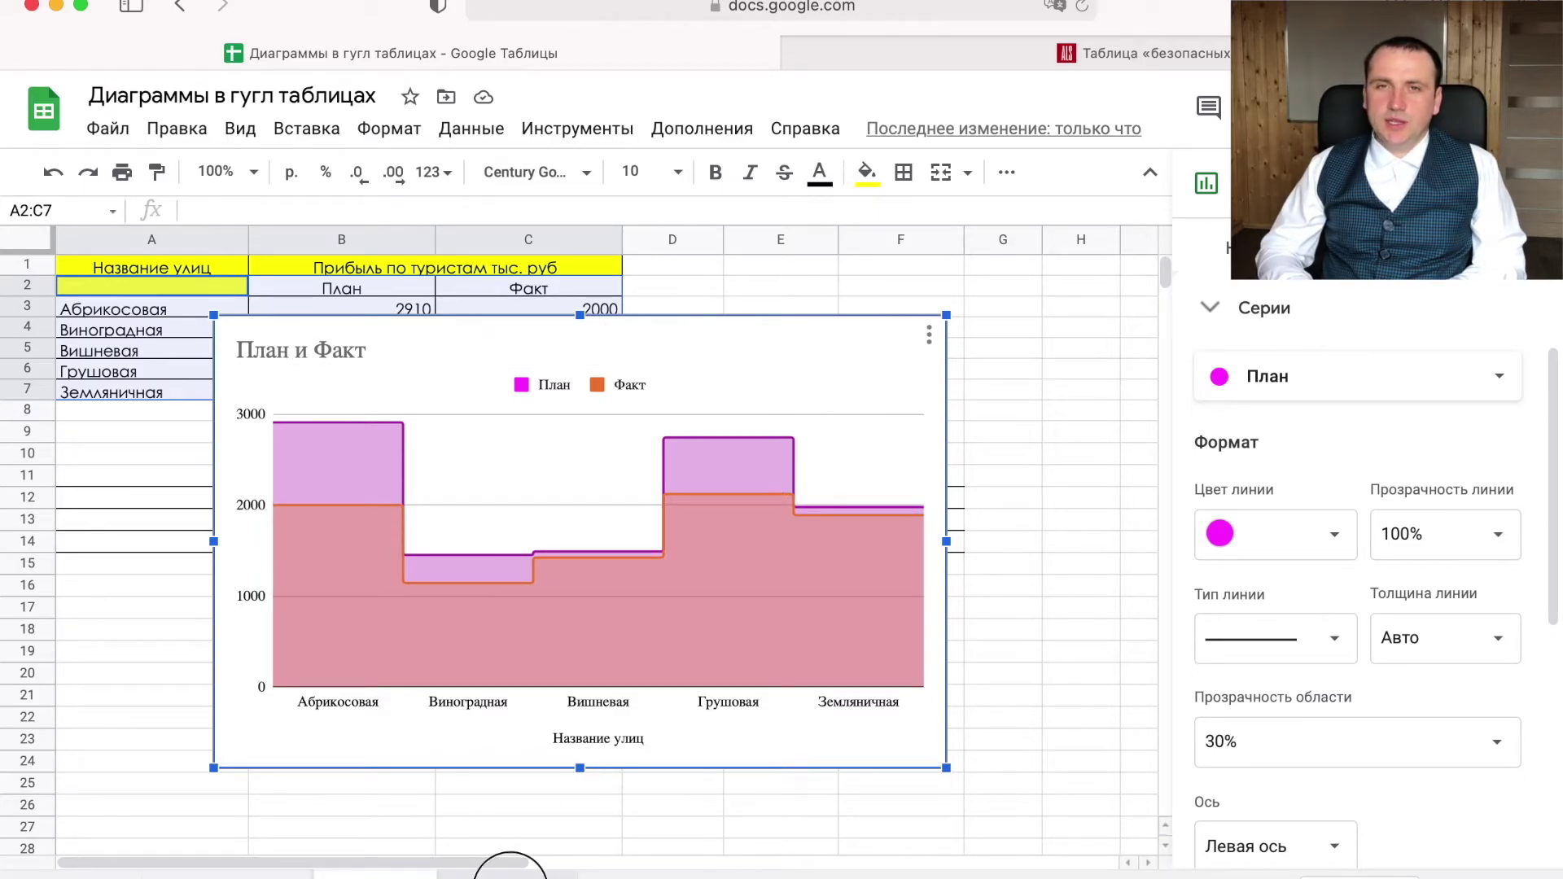
pyautogui.click(513, 871)
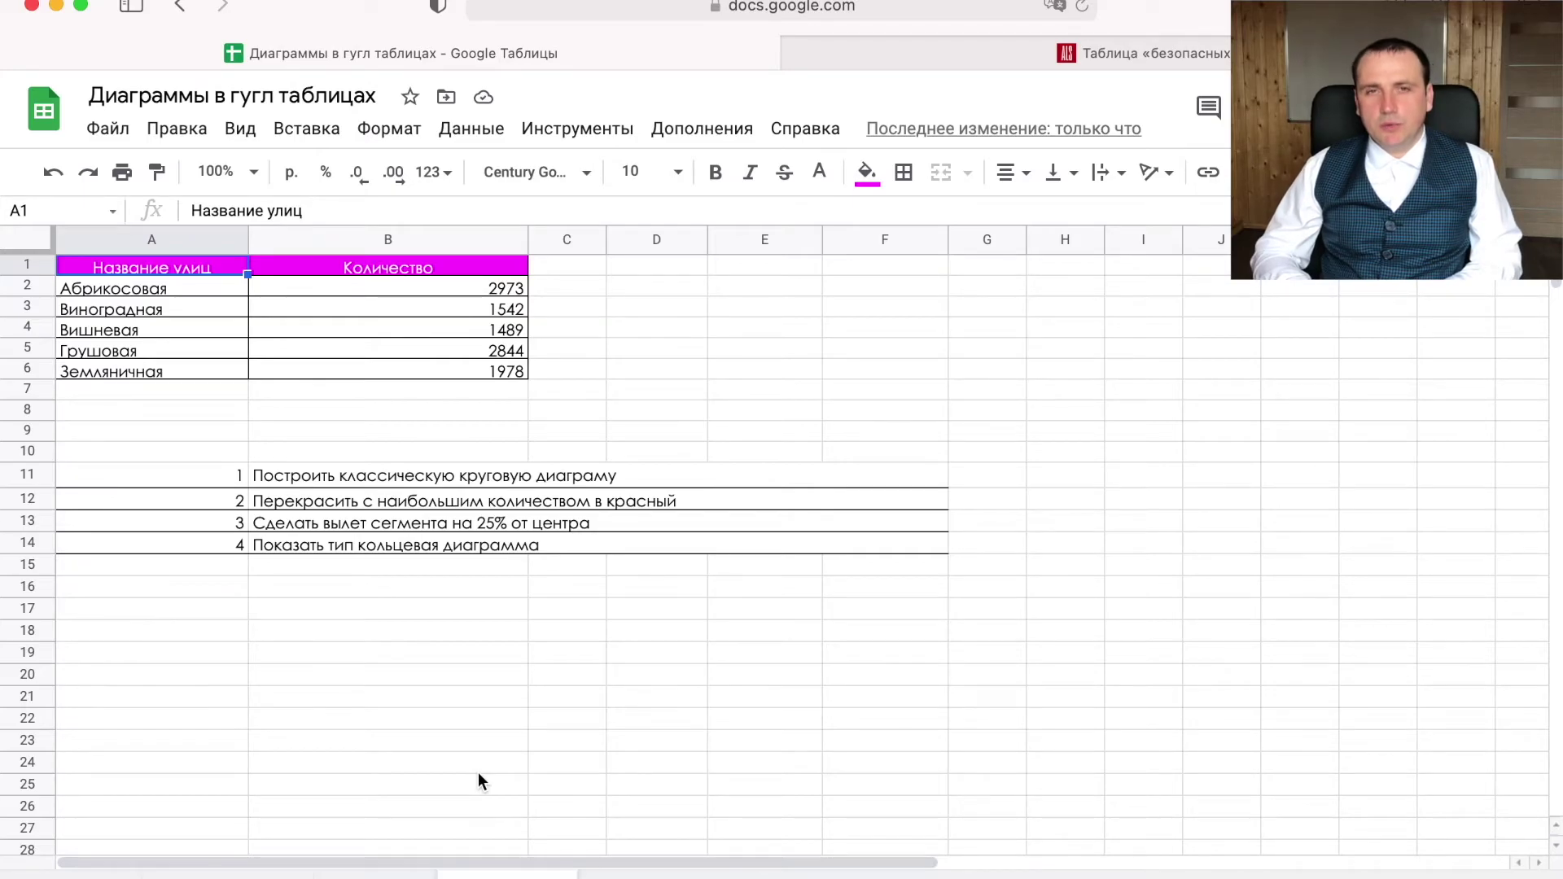
# Chart the street and Количество table A1:B6 as a pie chart
pyautogui.moveTo(163, 269)
pyautogui.mouseDown()
pyautogui.moveTo(472, 355)
pyautogui.moveTo(179, 269)
pyautogui.mouseUp()
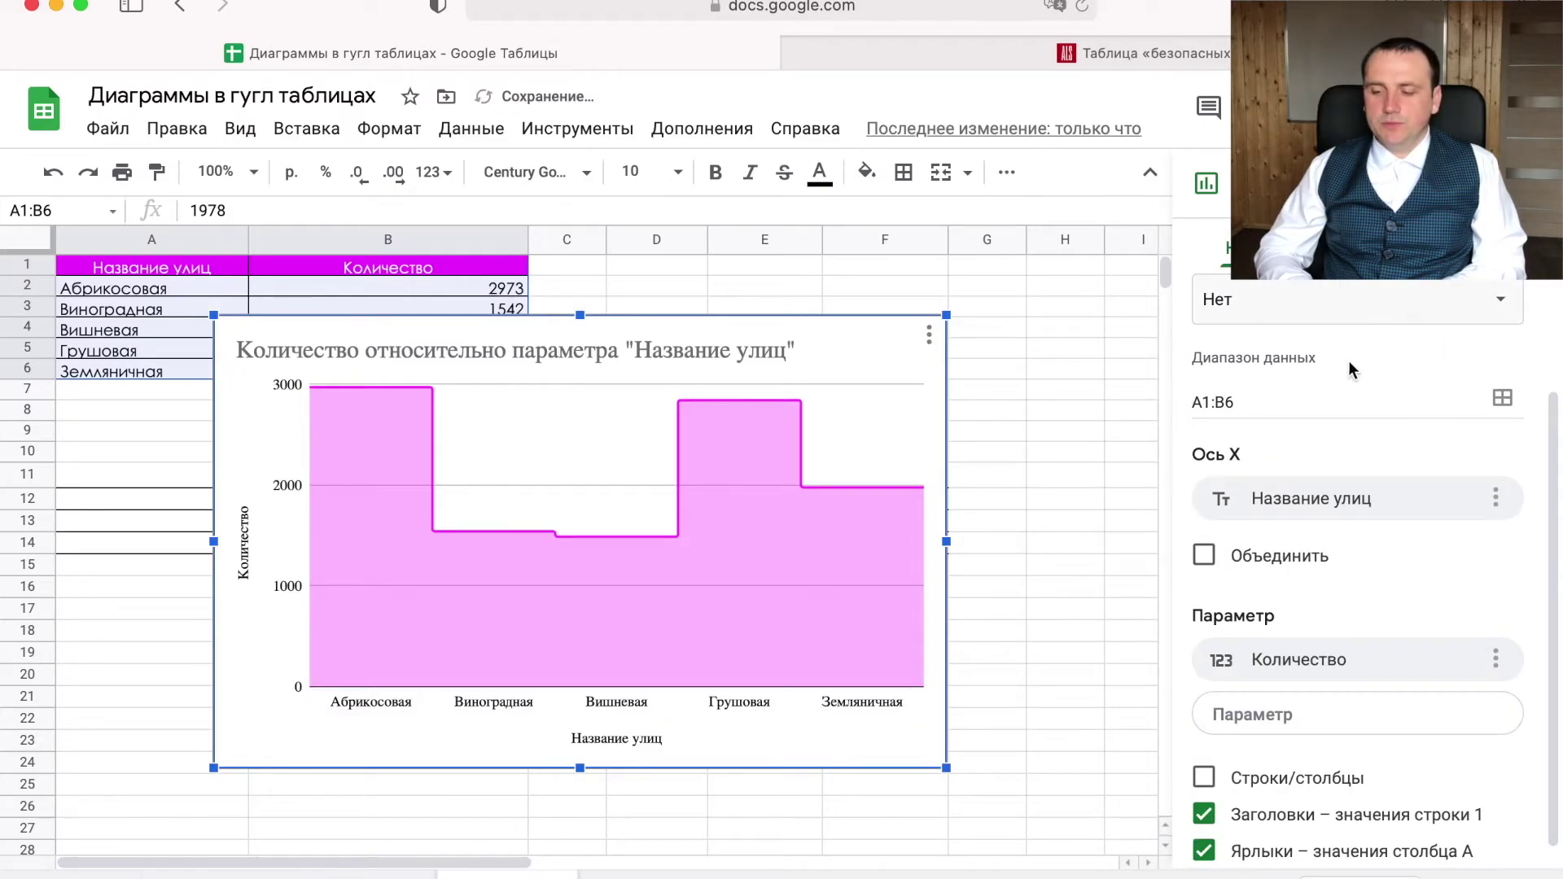
pyautogui.scroll(3, 1355, 327)
pyautogui.click(1339, 354)
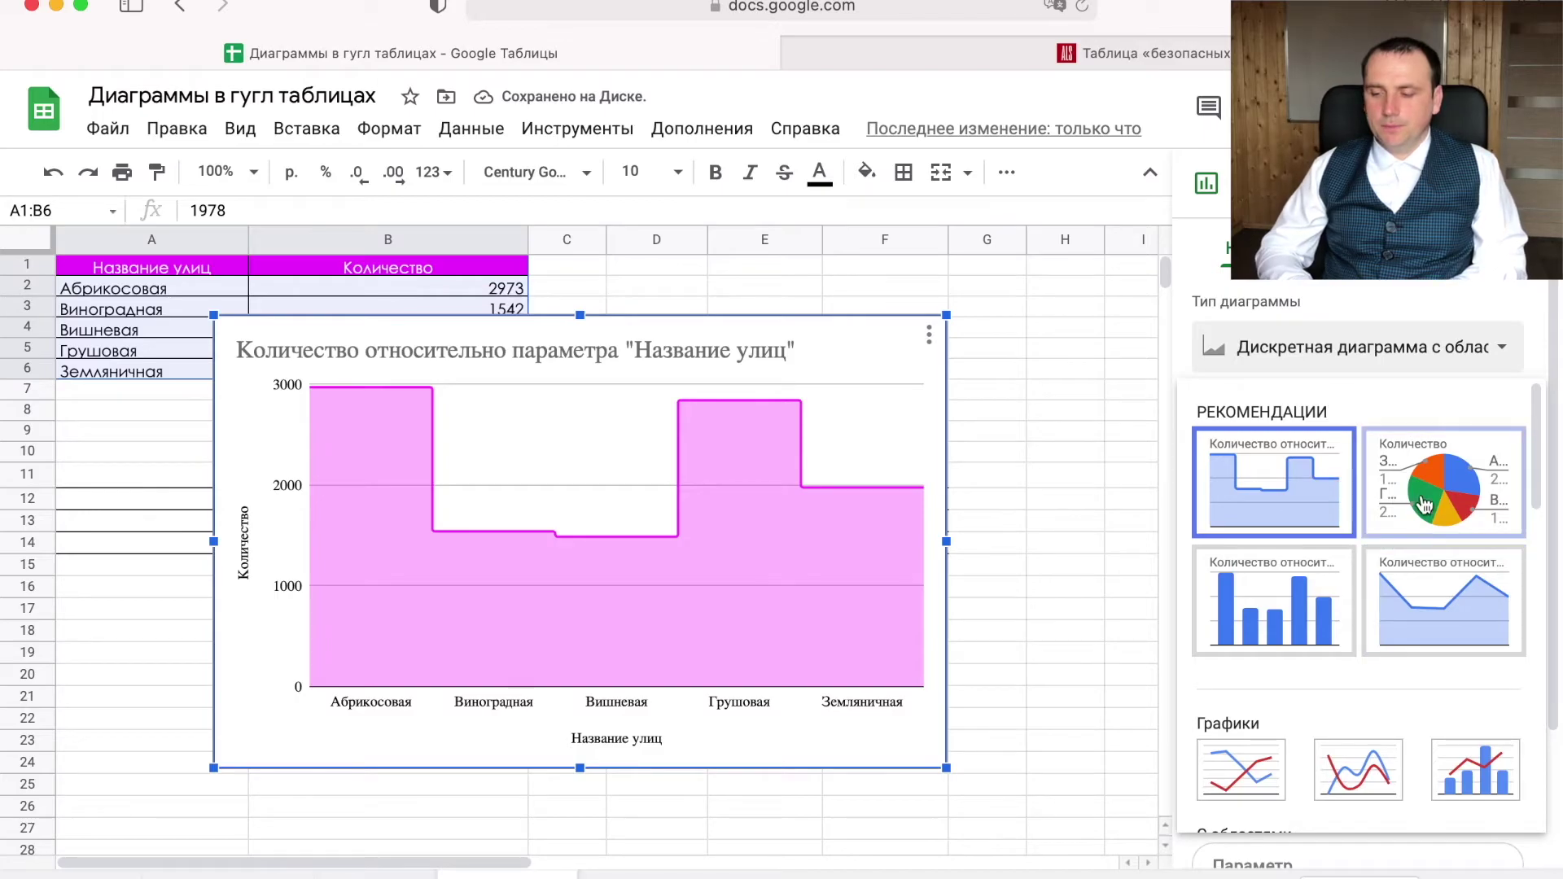
pyautogui.click(1428, 499)
pyautogui.click(666, 502)
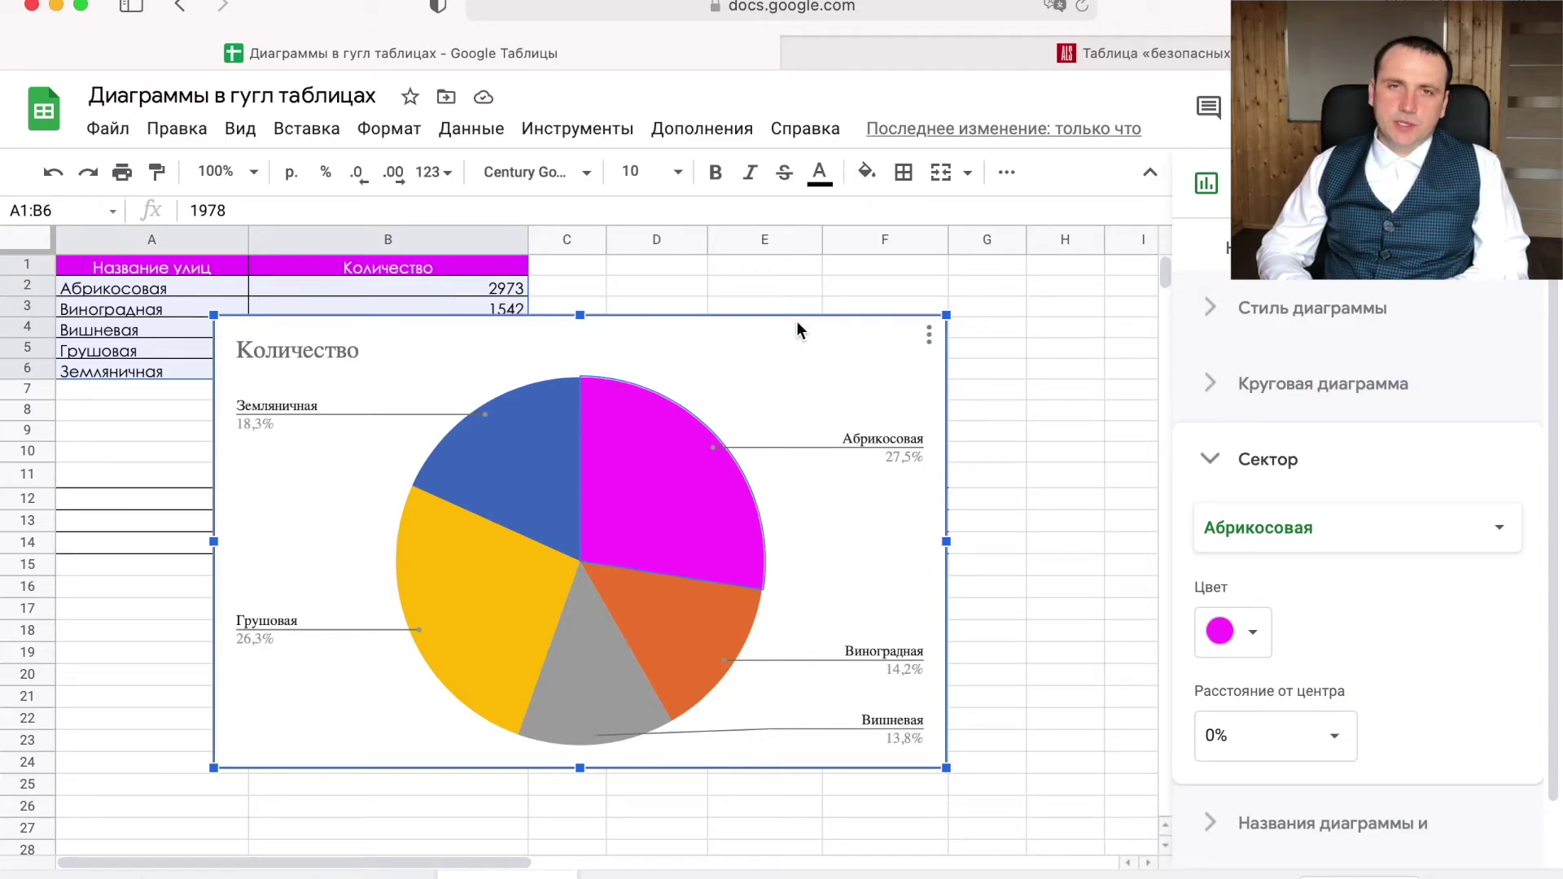
# Pull the Абрикосовая slice 25% from the centre, then switch to the artlebedev.ru colour page
pyautogui.click(1339, 738)
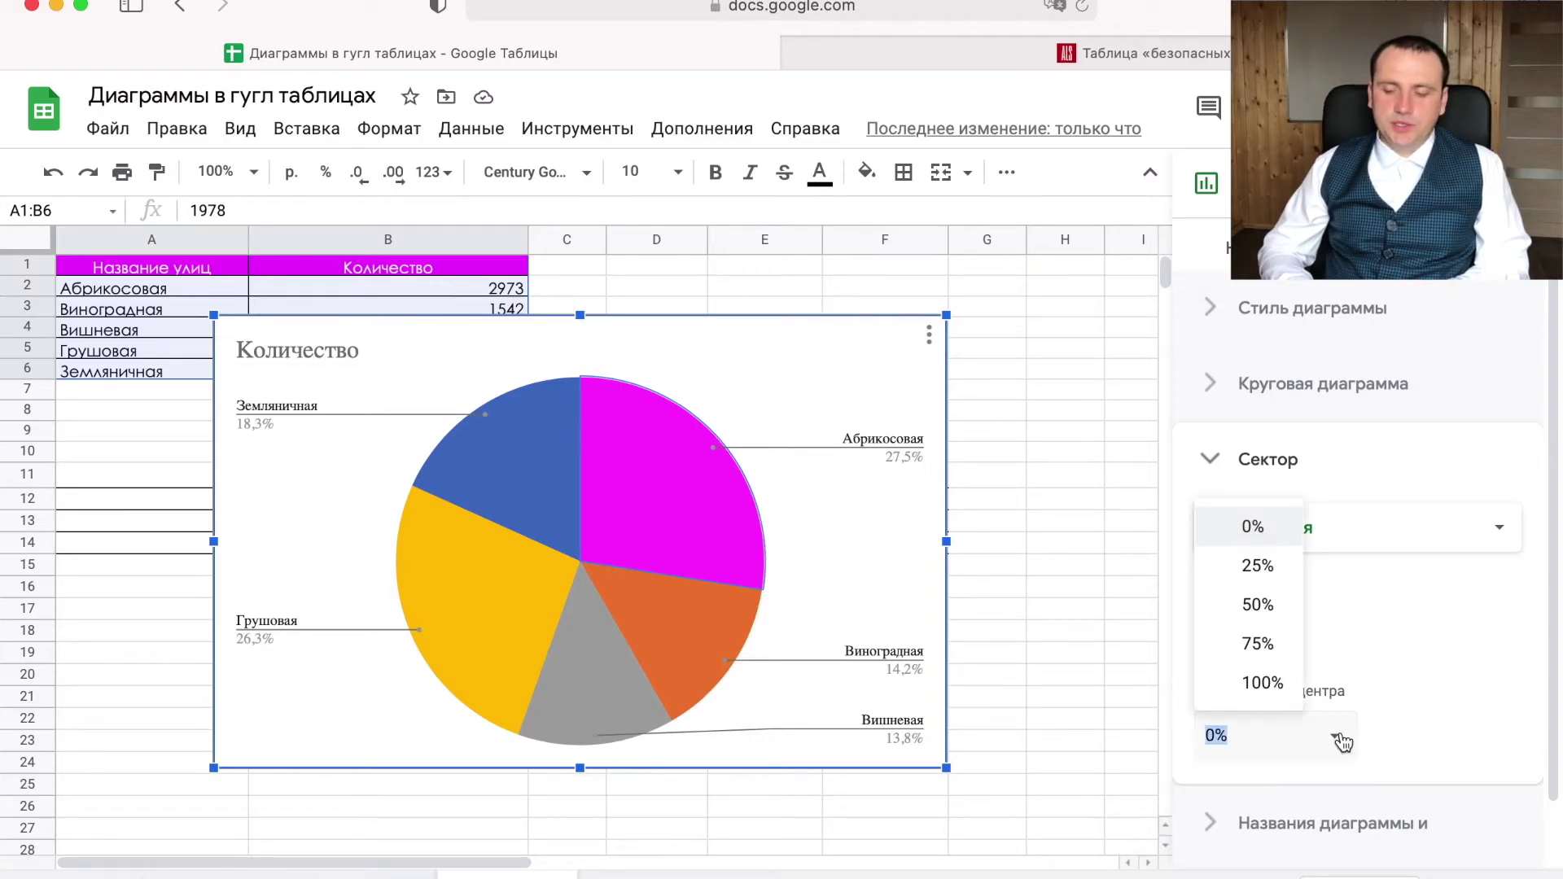
pyautogui.click(1257, 566)
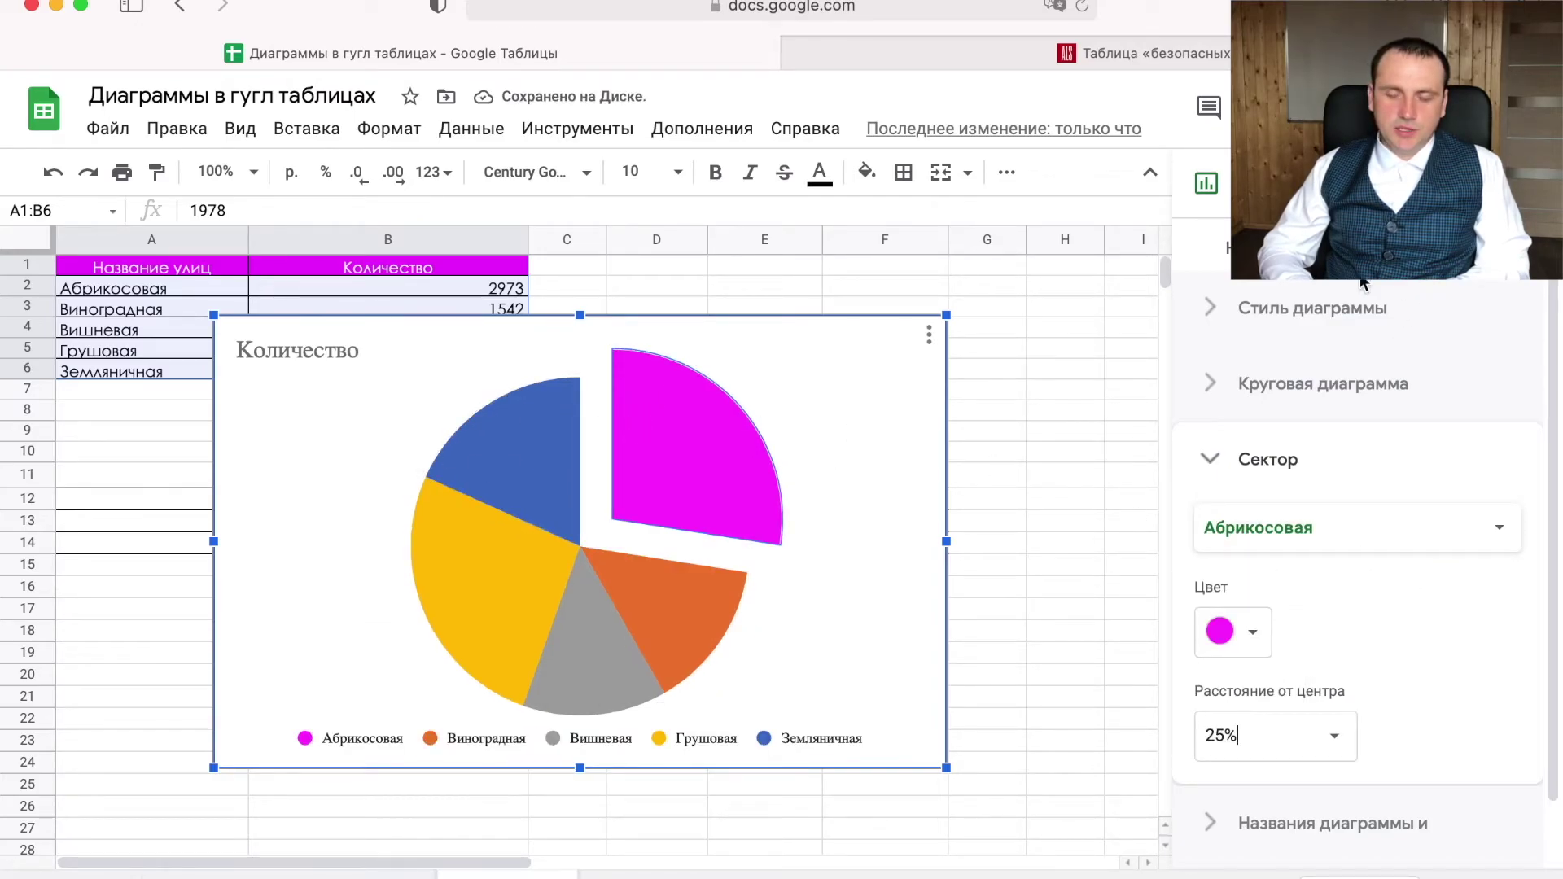
pyautogui.click(1120, 47)
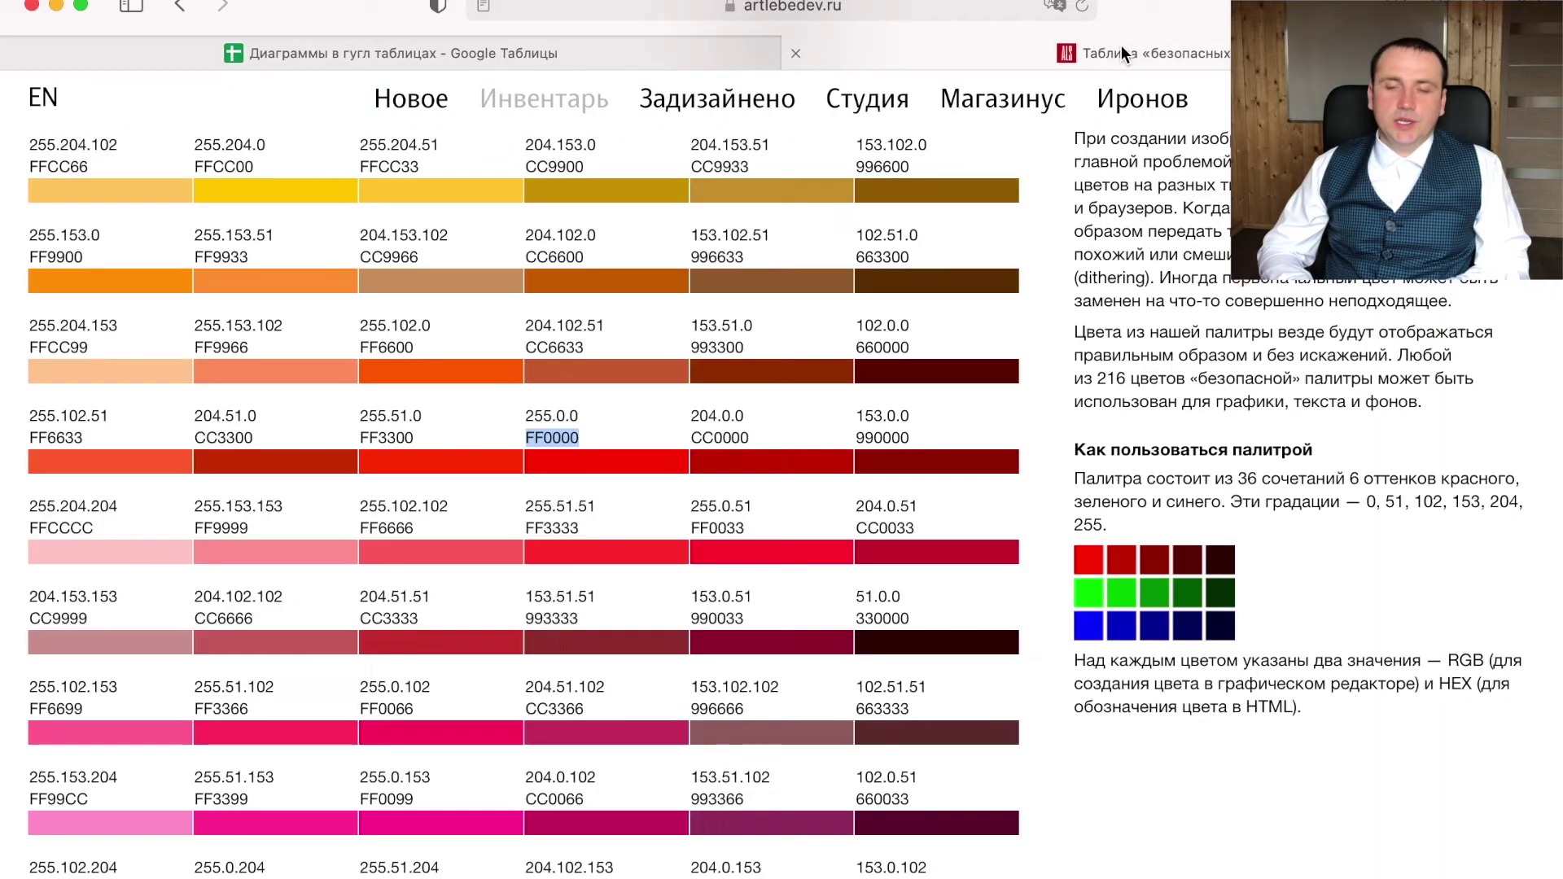
# Copy the pure red hex code FF0000 from the colour table and return to the spreadsheet
pyautogui.click(617, 430)
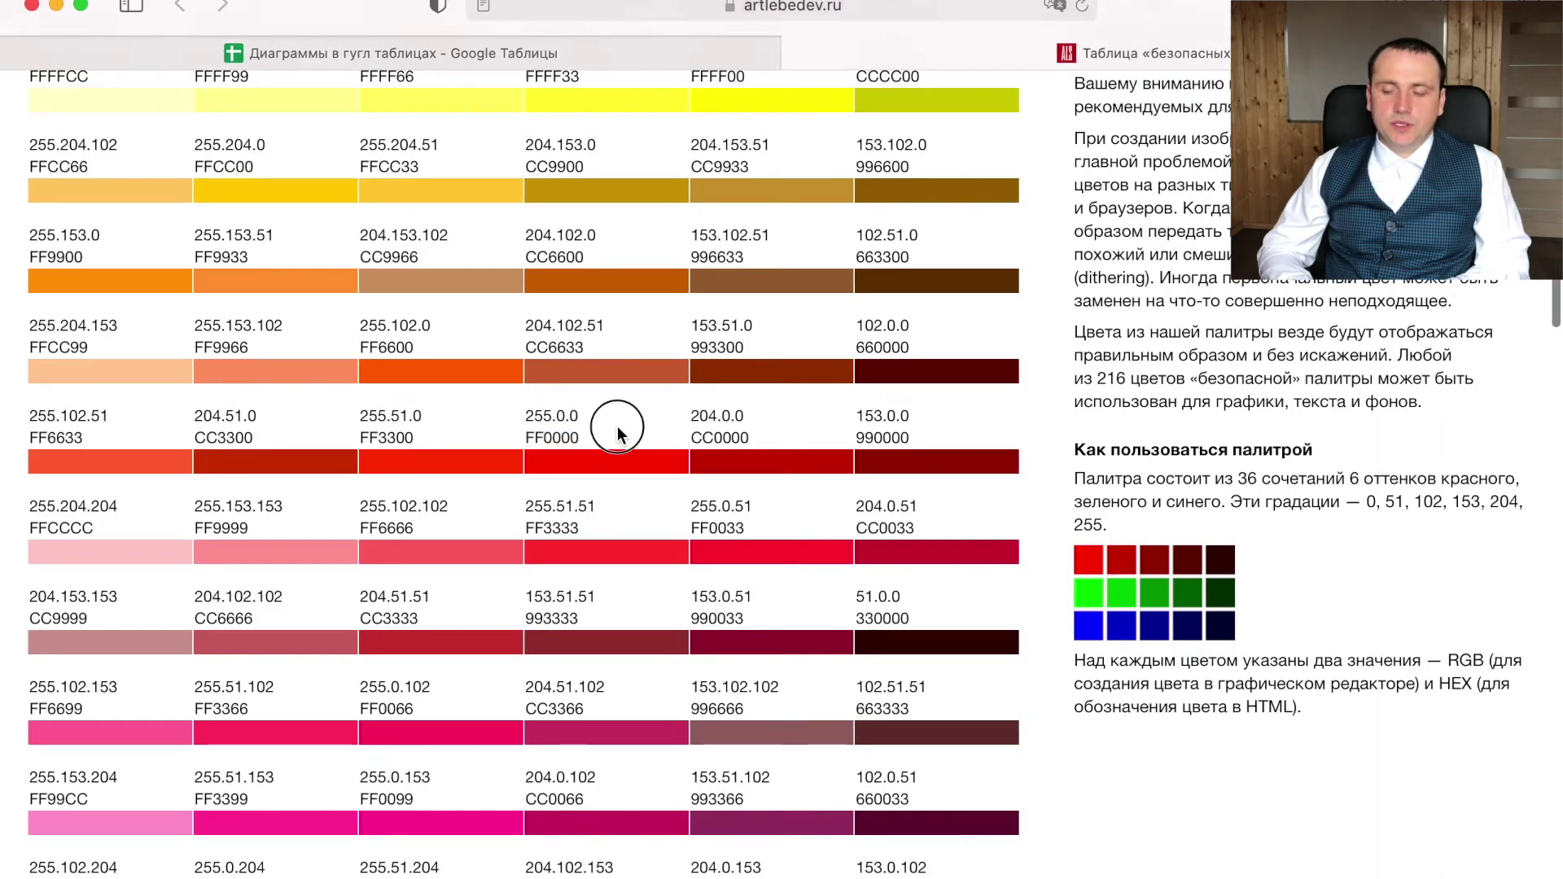
pyautogui.doubleClick(530, 437)
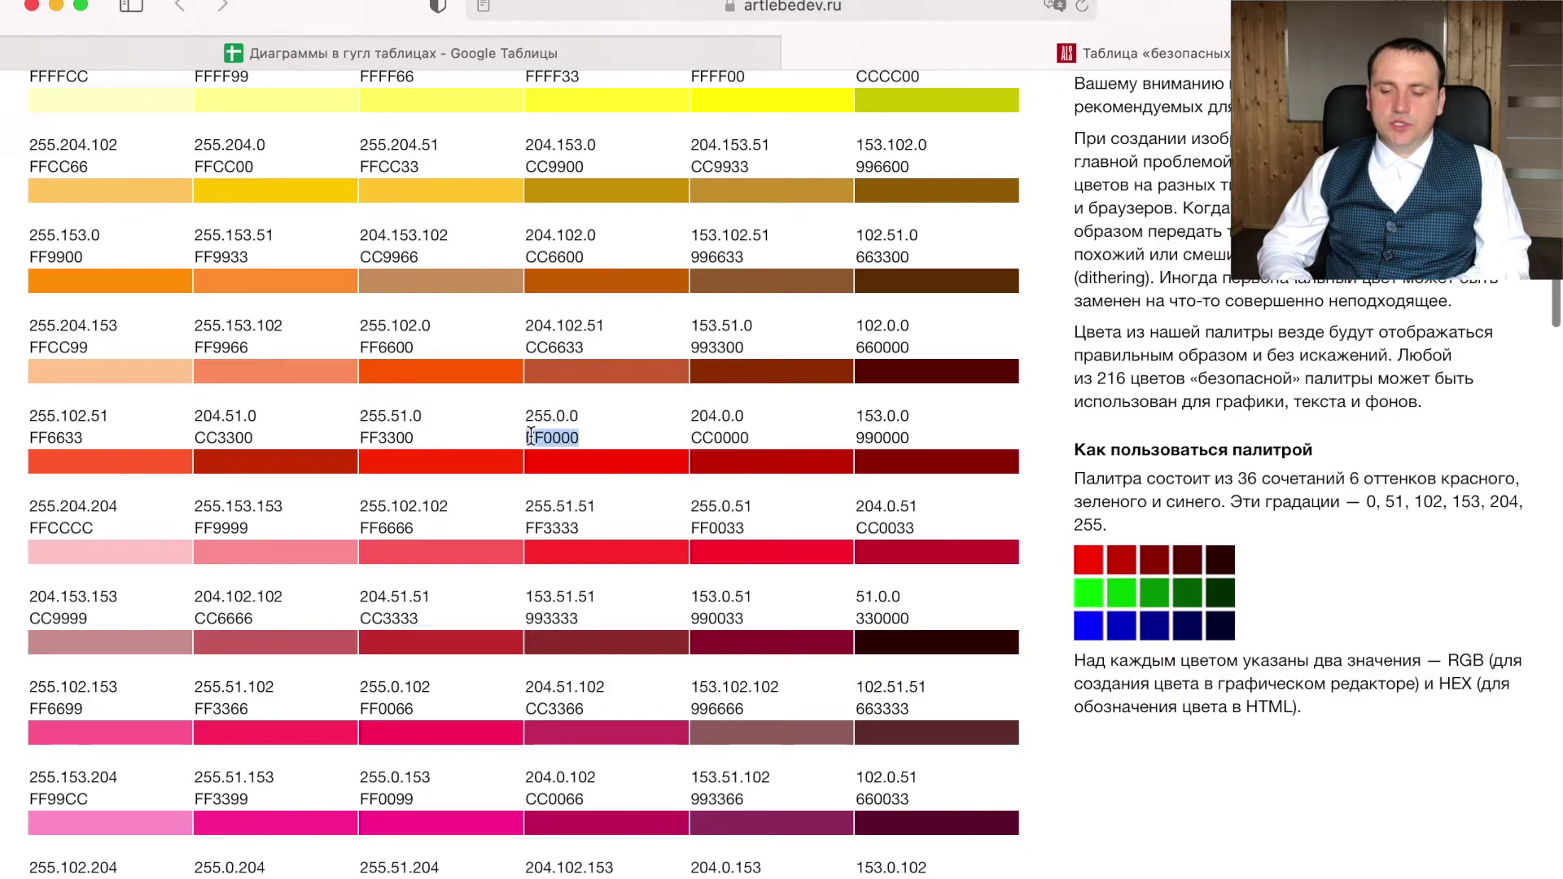
pyautogui.rightClick(529, 434)
pyautogui.click(574, 512)
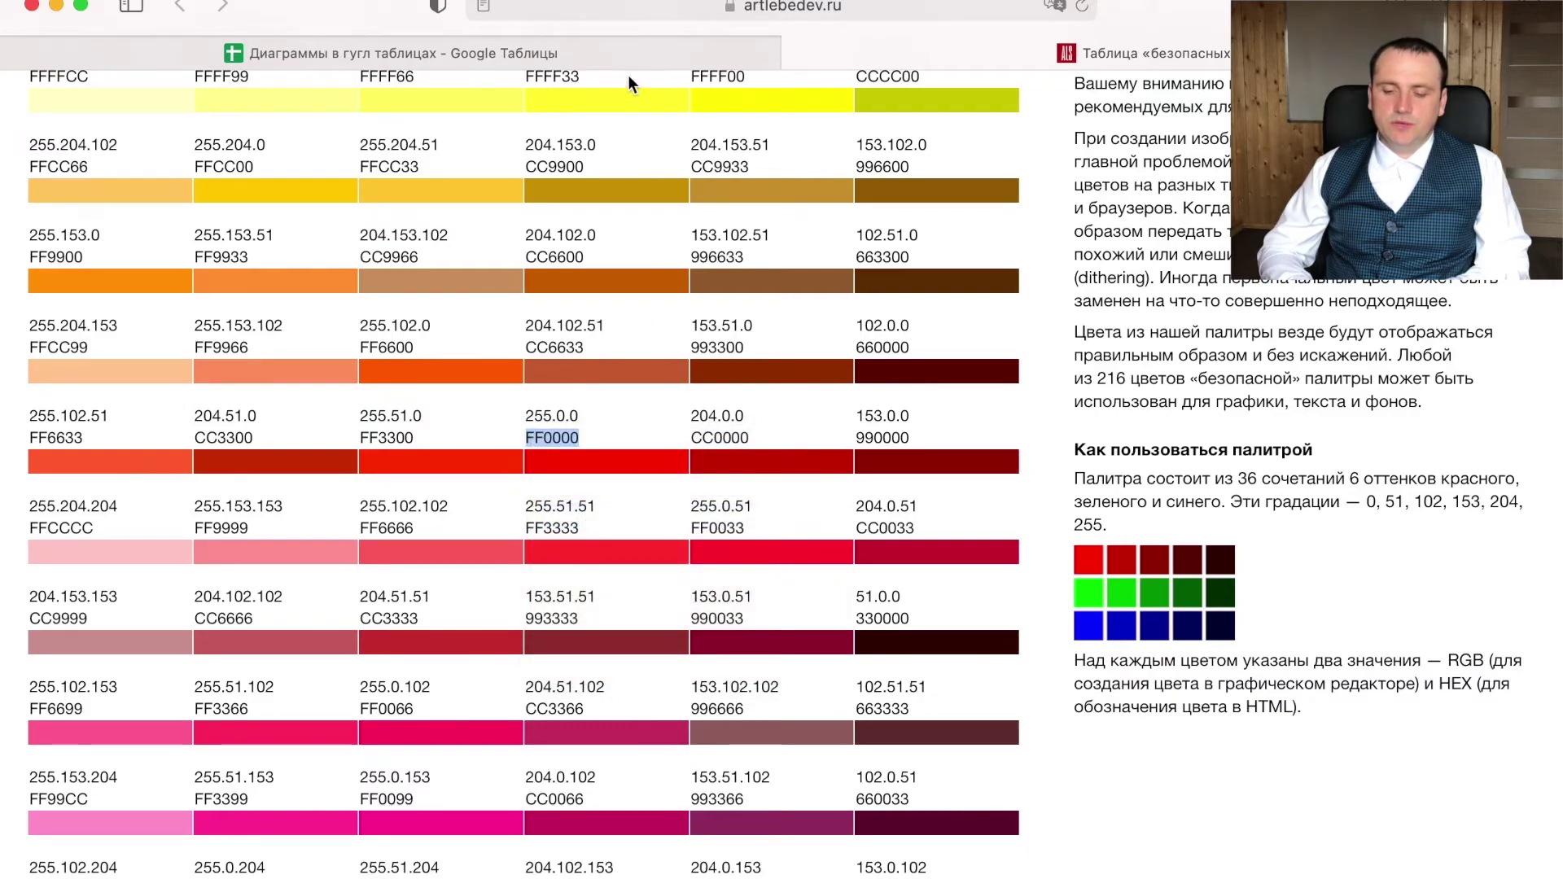
pyautogui.click(620, 59)
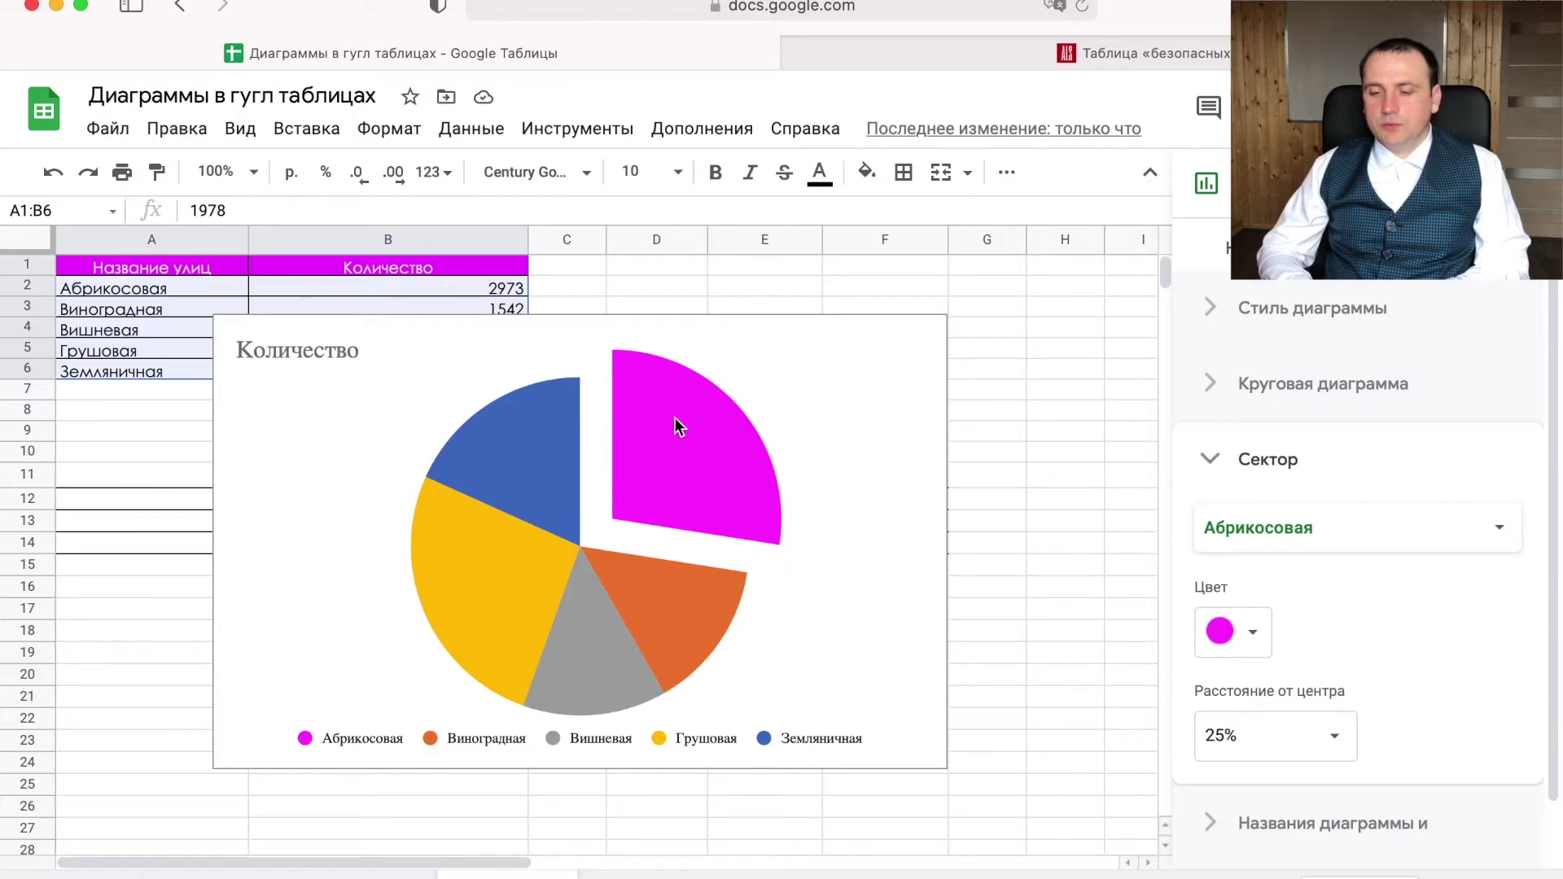
# Colour the Абрикосовая slice with the custom red #FF0000
pyautogui.click(1253, 634)
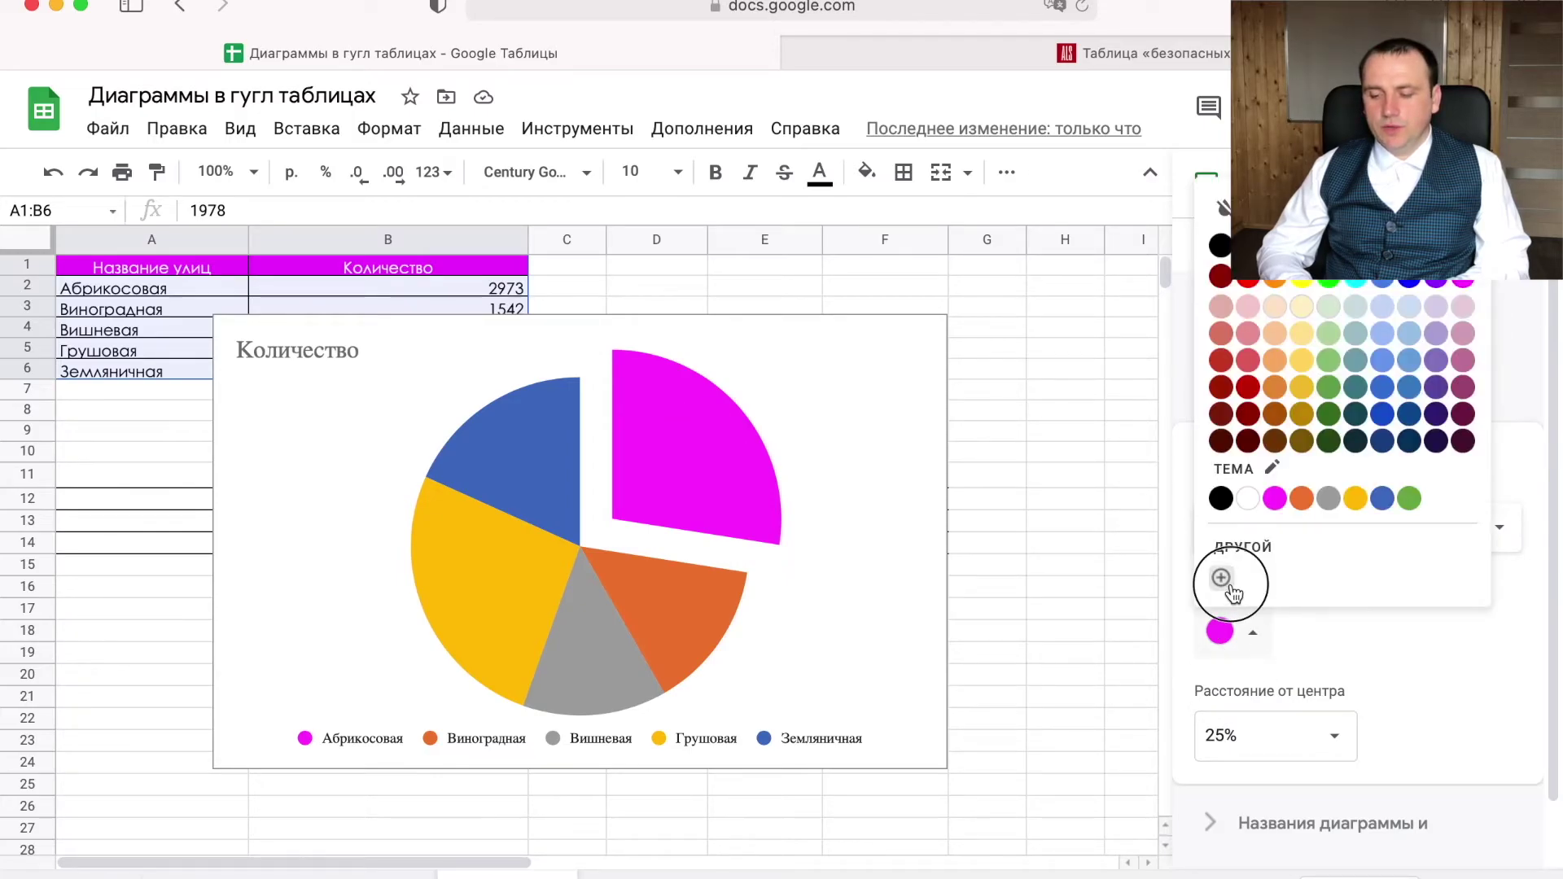
pyautogui.click(1221, 578)
pyautogui.moveTo(869, 322); pyautogui.dragTo(743, 321)
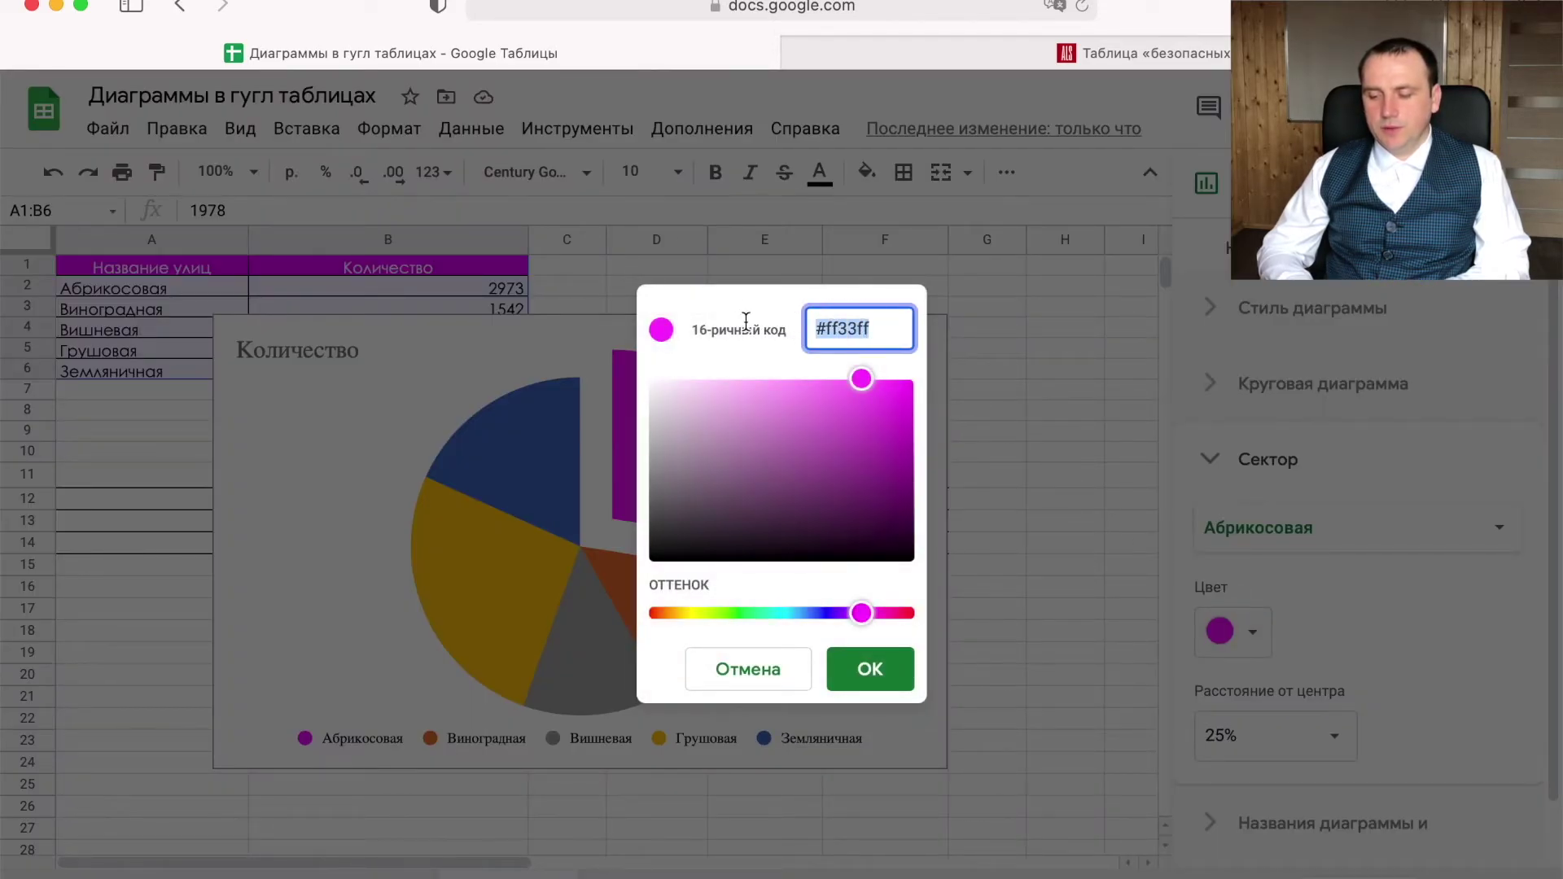
pyautogui.hotkey('ctrl', 'v')
pyautogui.click(870, 669)
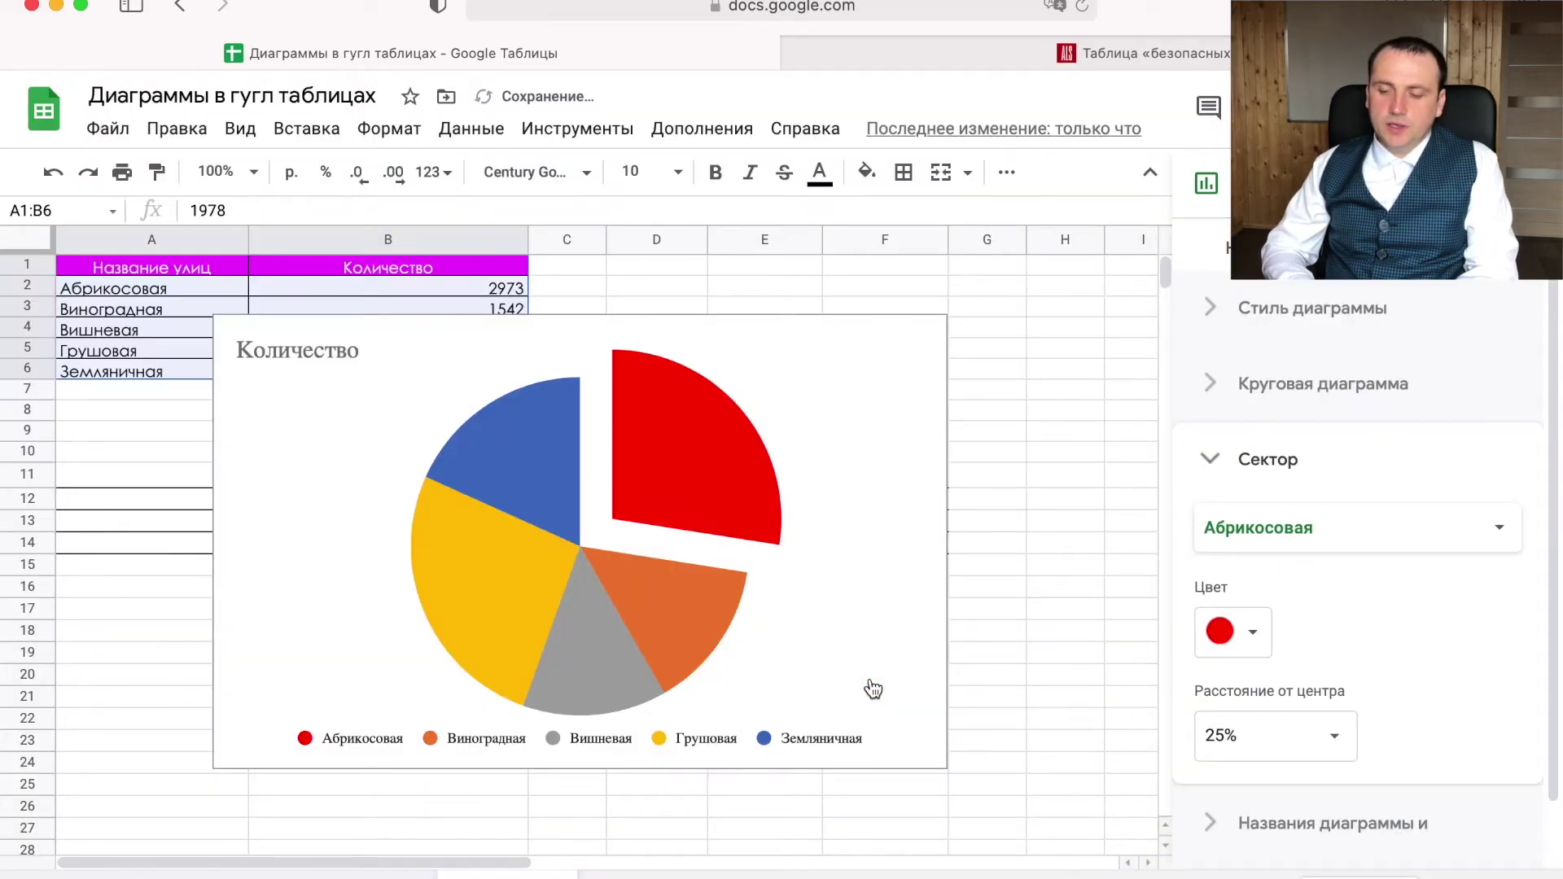
# Make the Грушовая slice light yellow and the Вишневая slice yellow
pyautogui.click(537, 579)
pyautogui.click(537, 573)
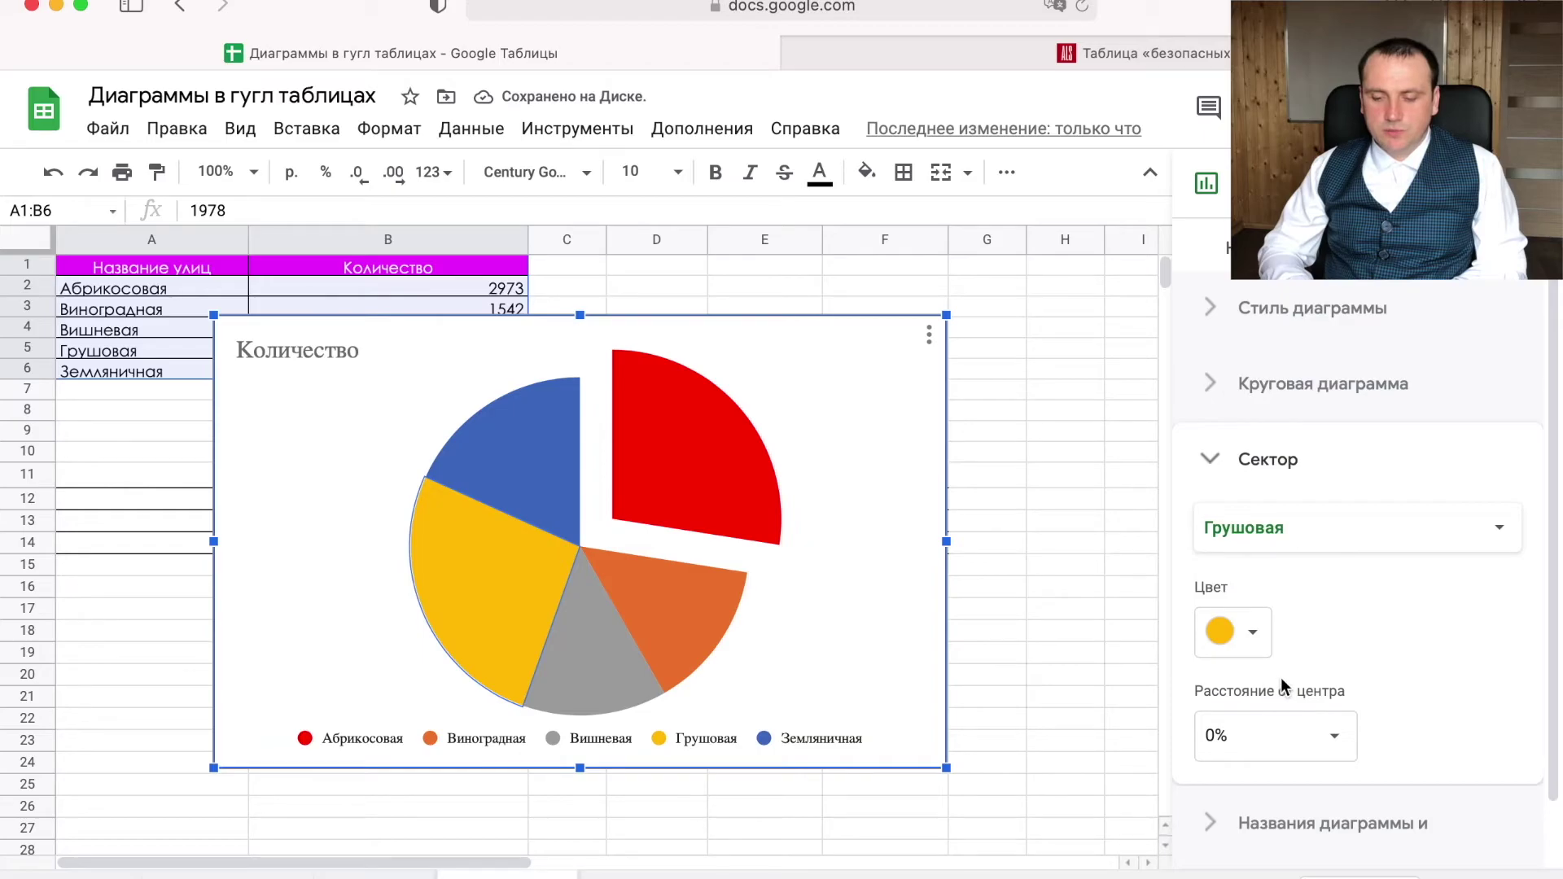
pyautogui.click(1237, 633)
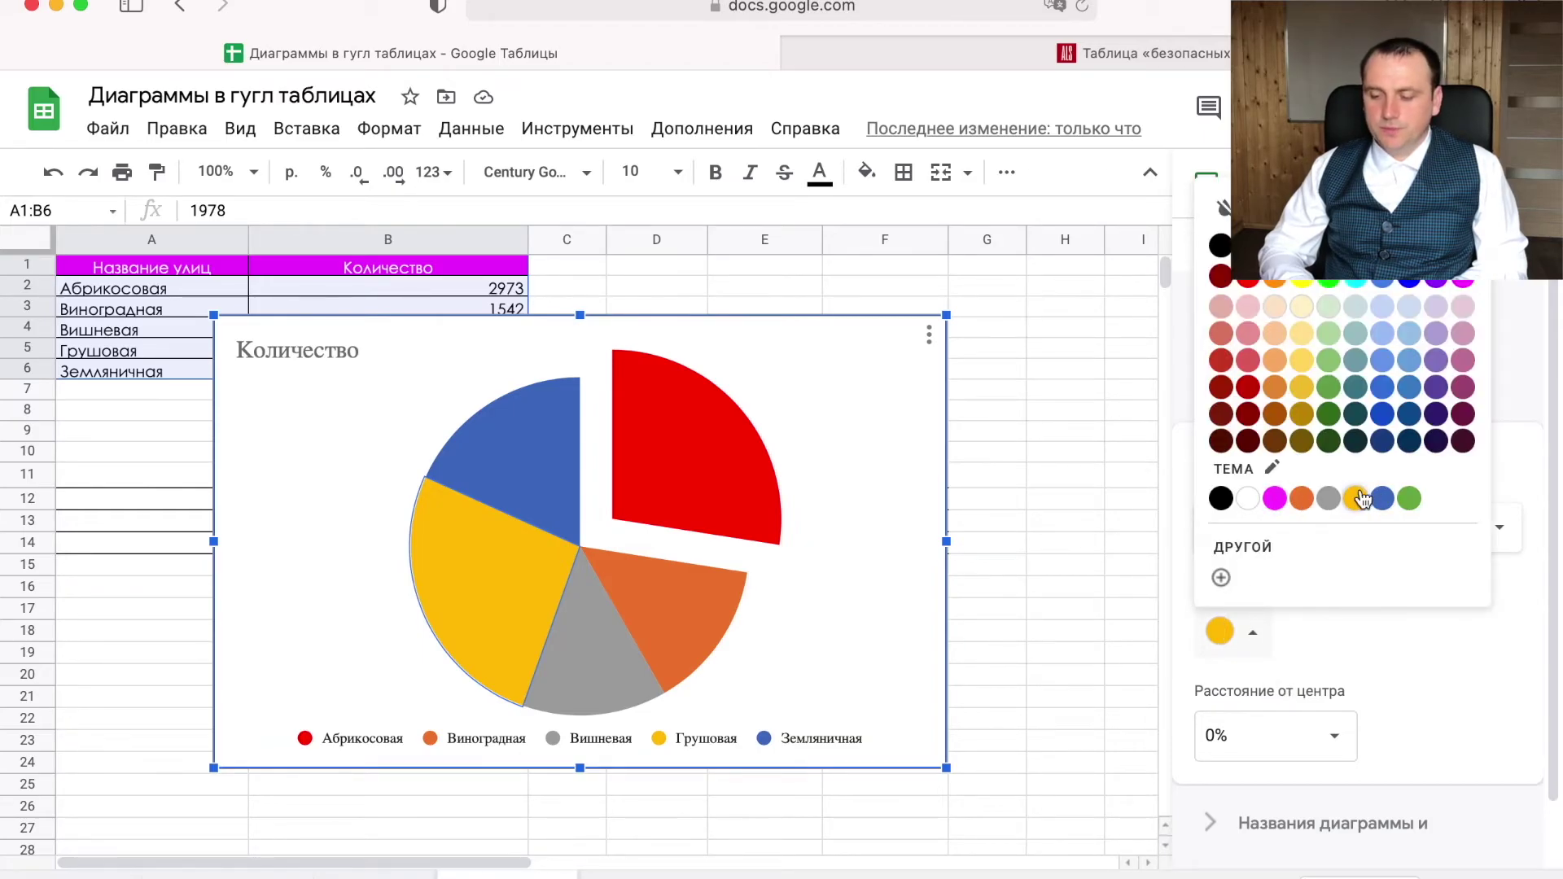
pyautogui.click(1302, 334)
pyautogui.click(602, 612)
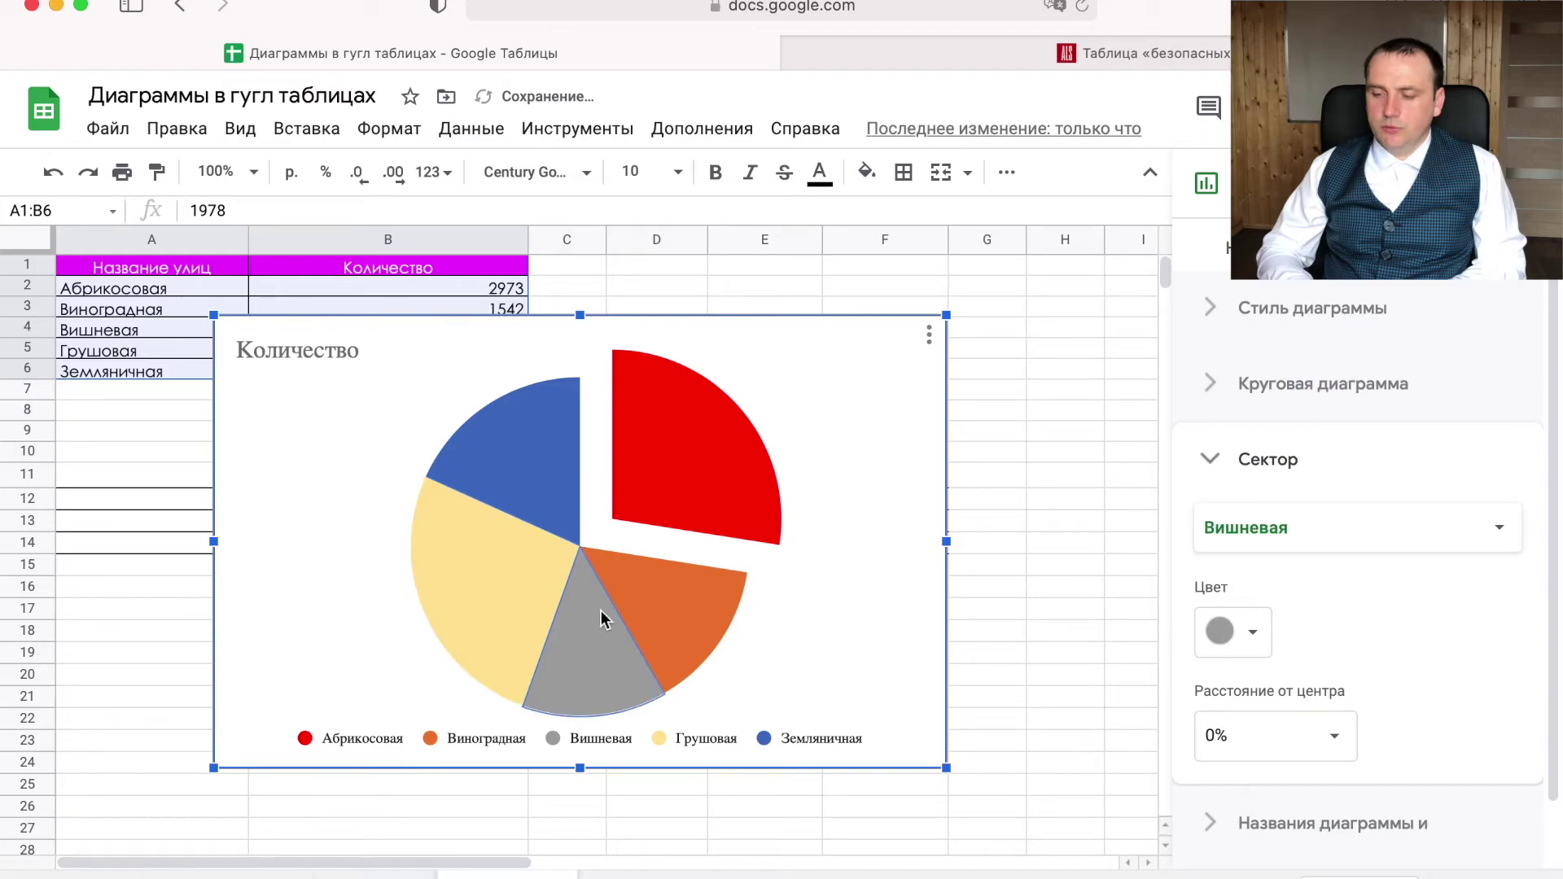
pyautogui.click(1227, 643)
pyautogui.click(1307, 373)
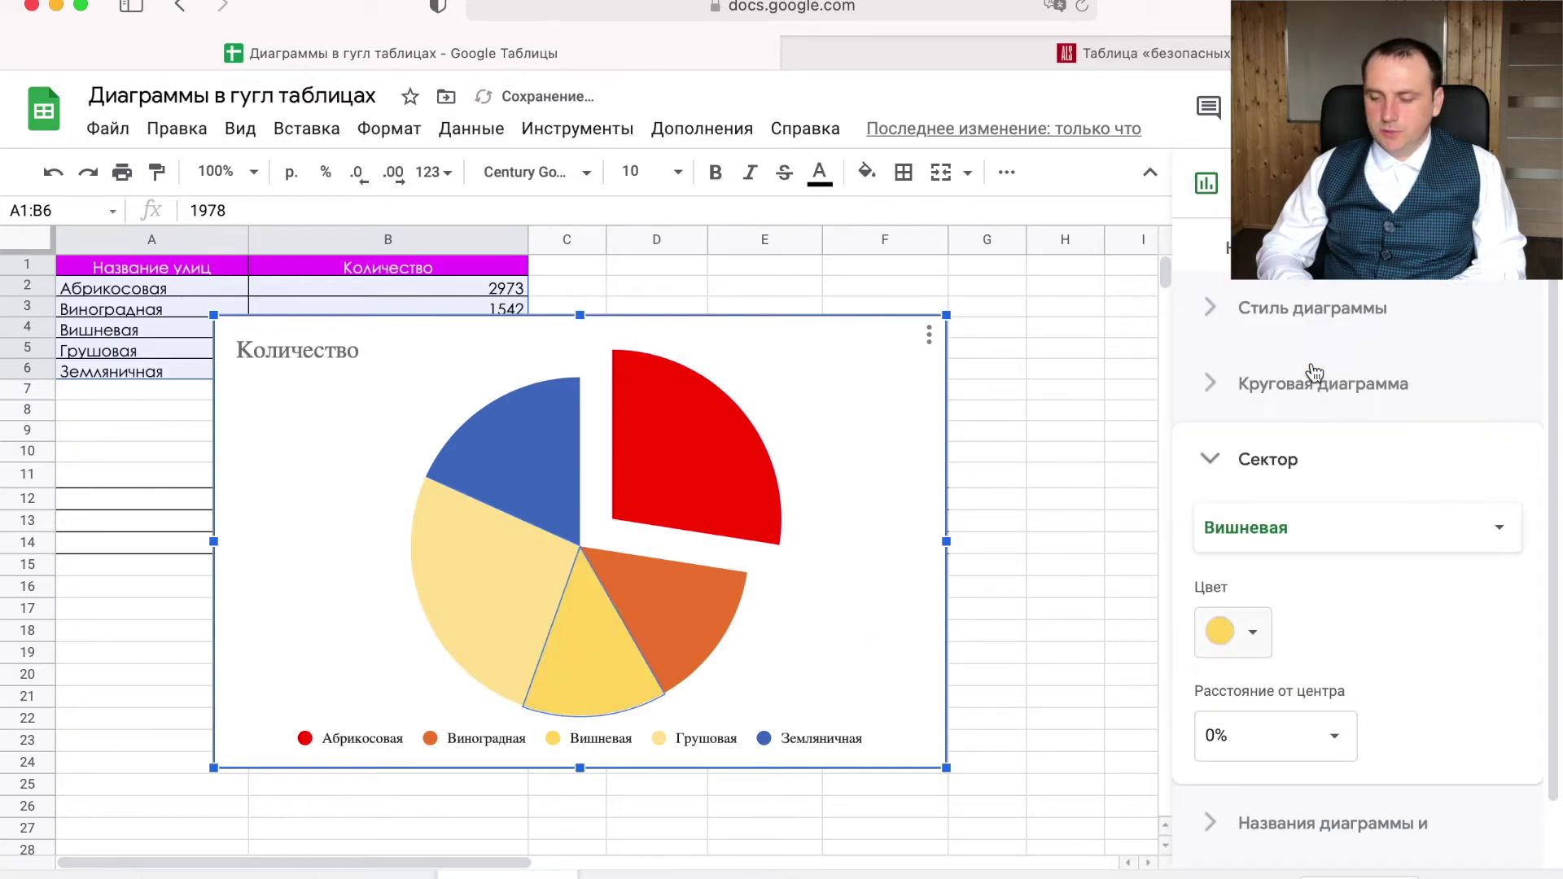
# Make the Виноградная slice dark gold and the Земляничная slice light cream
pyautogui.click(696, 651)
pyautogui.click(1216, 649)
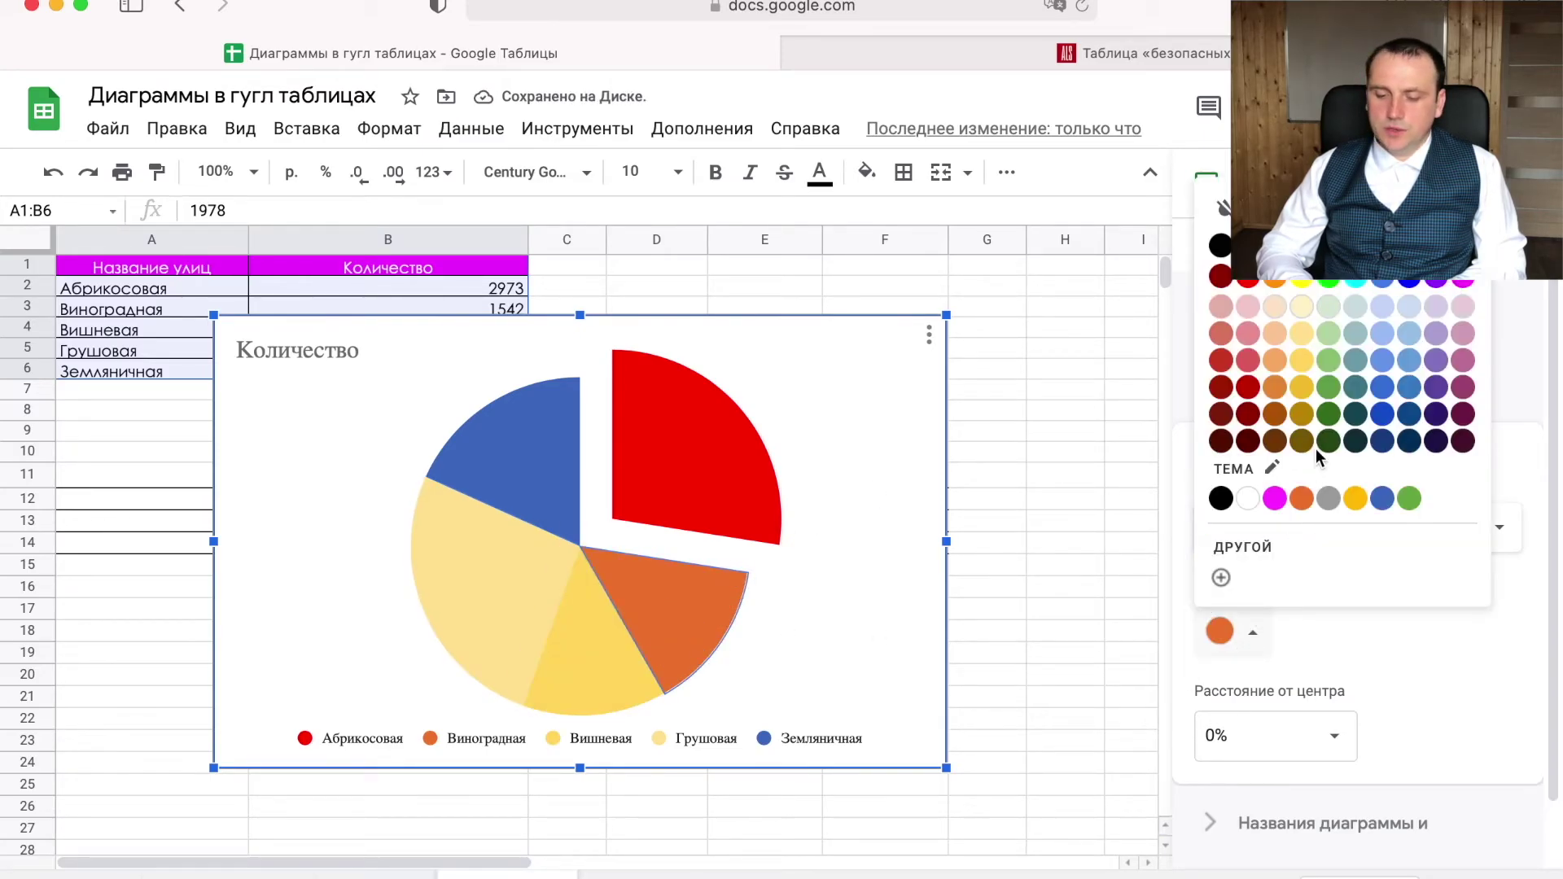
pyautogui.click(1297, 429)
pyautogui.click(541, 505)
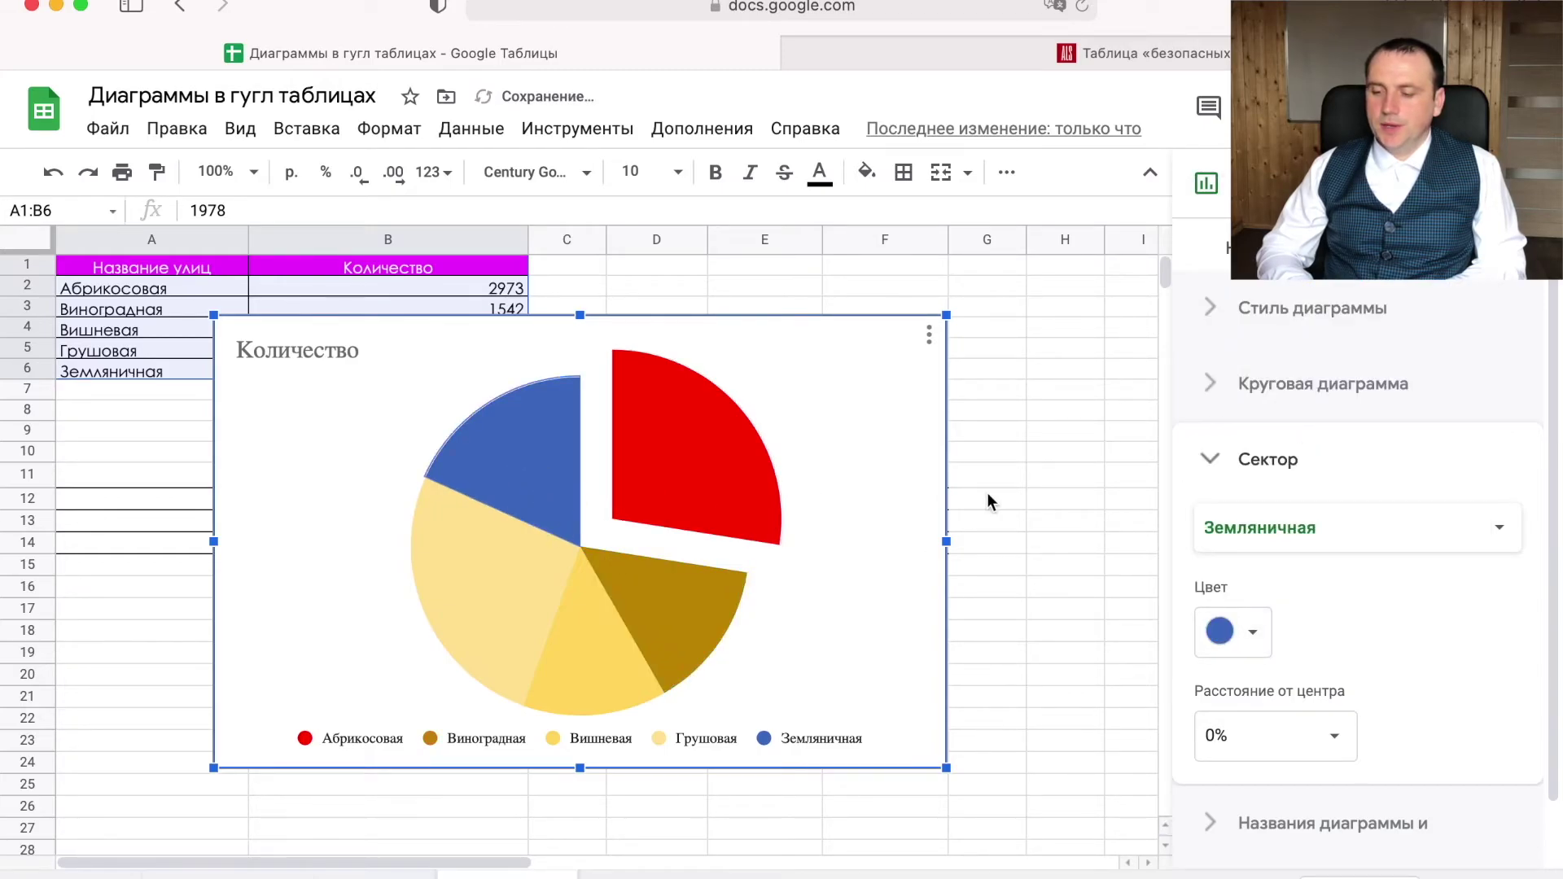
pyautogui.click(1221, 649)
pyautogui.click(1301, 319)
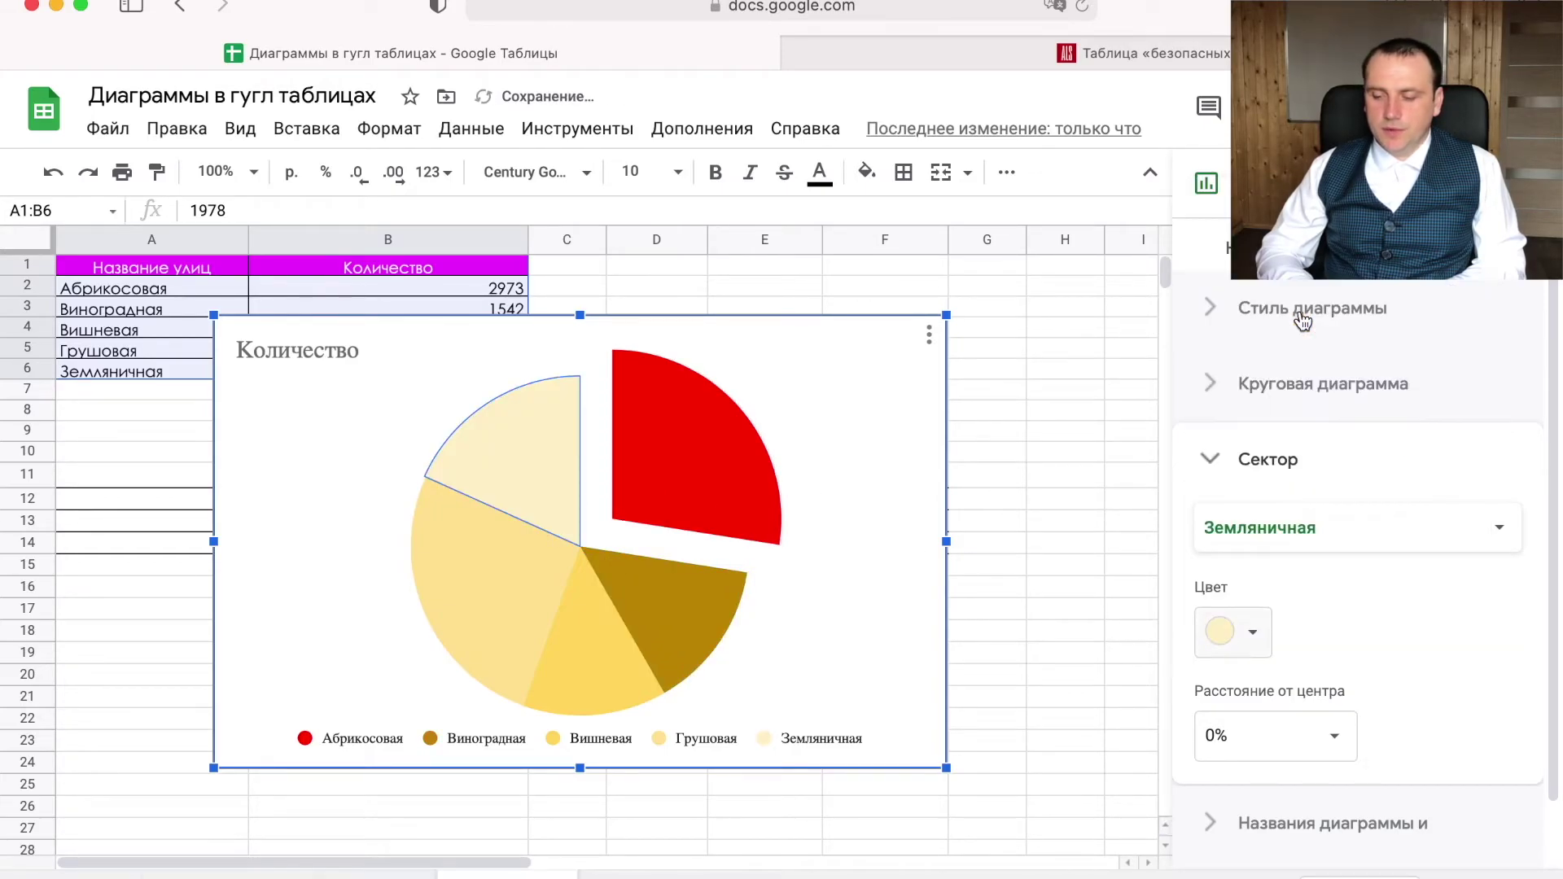
# Delete the pie chart and insert a new chart of A1:B6
pyautogui.click(692, 446)
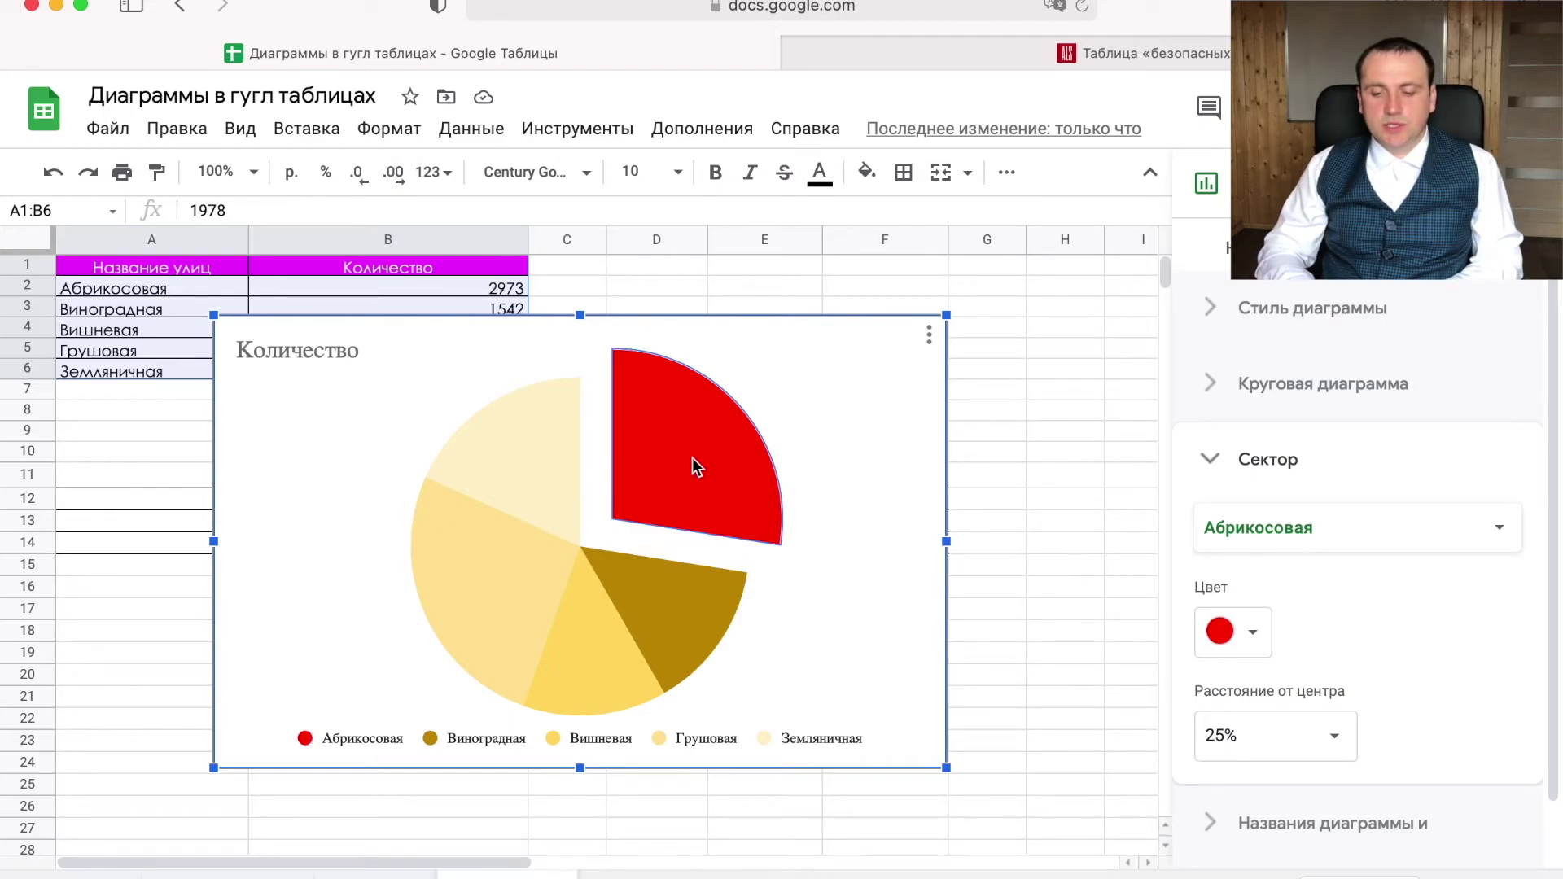
pyautogui.click(786, 348)
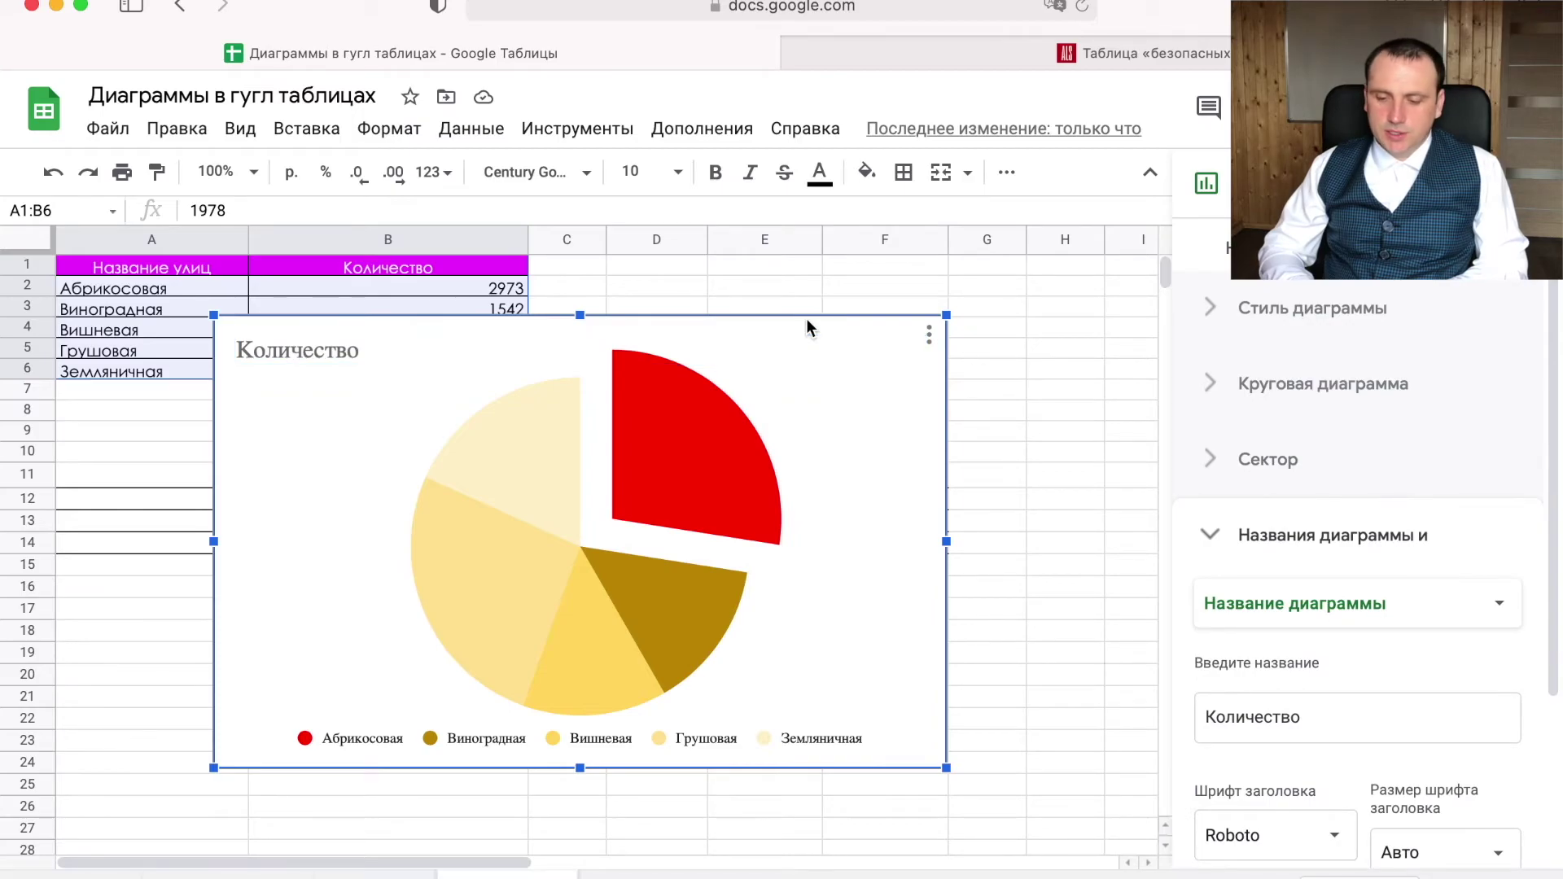
pyautogui.press('Delete')
pyautogui.click(1279, 172)
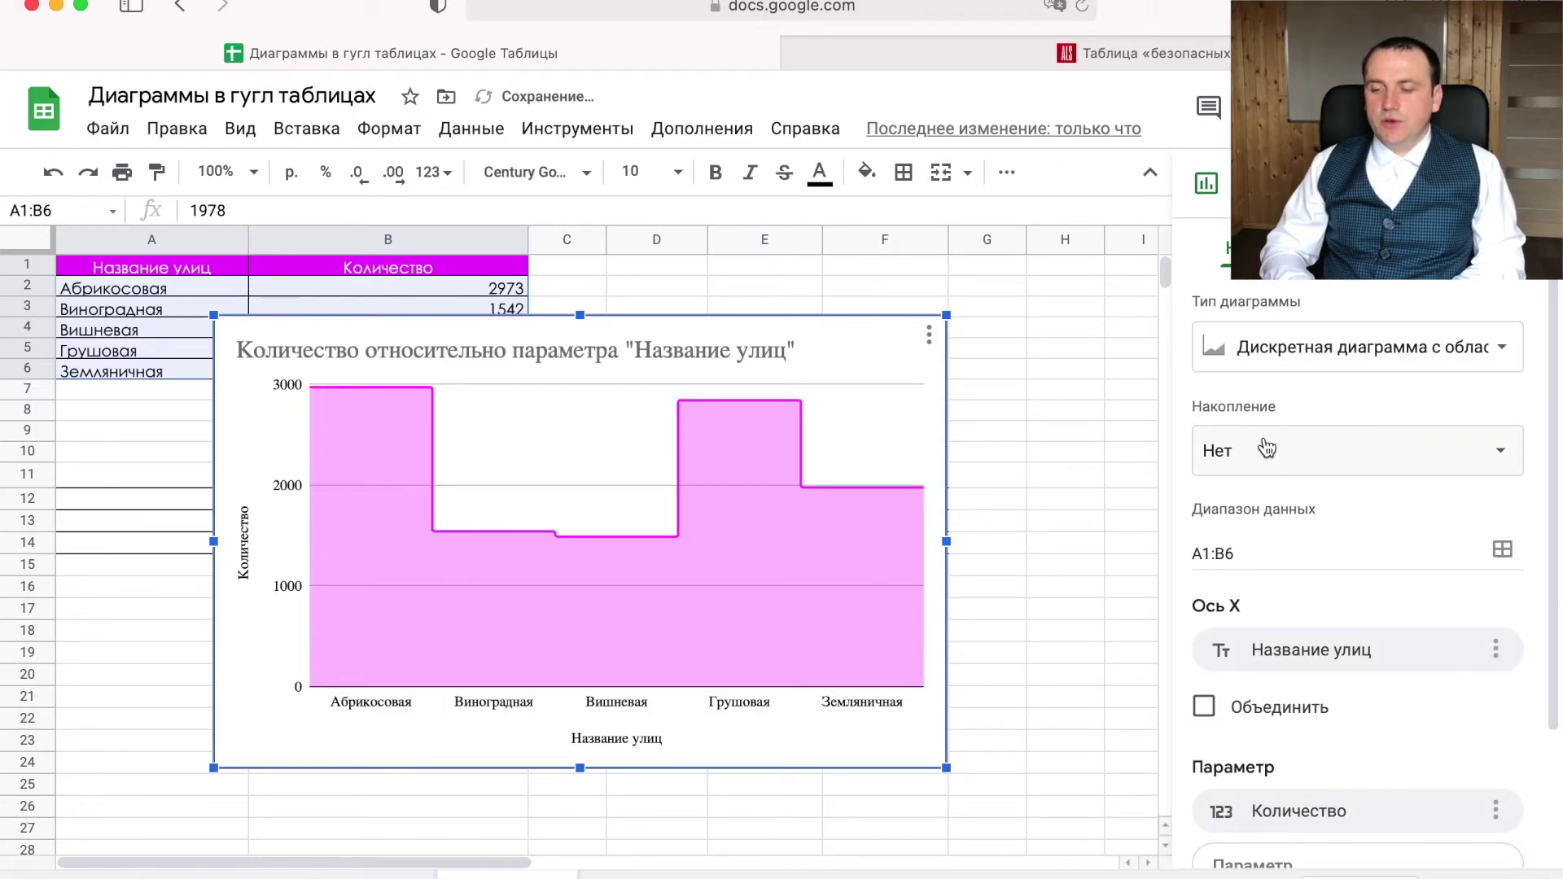
# Make the chart a donut and pull the Абрикосовая segment 25% from the centre
pyautogui.click(1329, 367)
pyautogui.scroll(-5, 1316, 560)
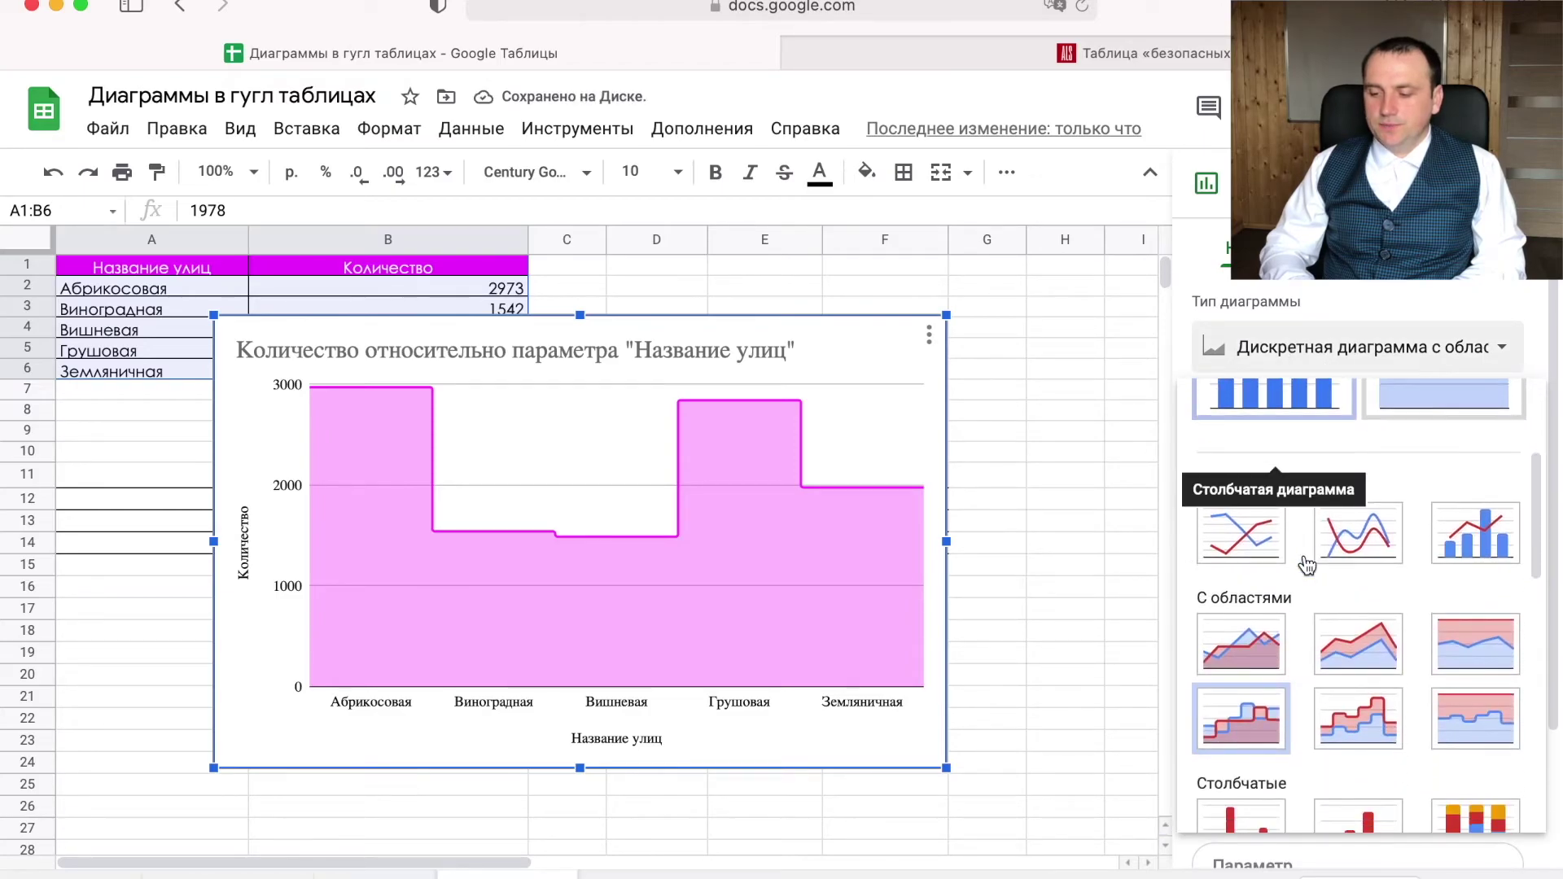
pyautogui.scroll(-10, 1317, 560)
pyautogui.scroll(-2, 1316, 560)
pyautogui.scroll(2, 1316, 560)
pyautogui.click(1347, 501)
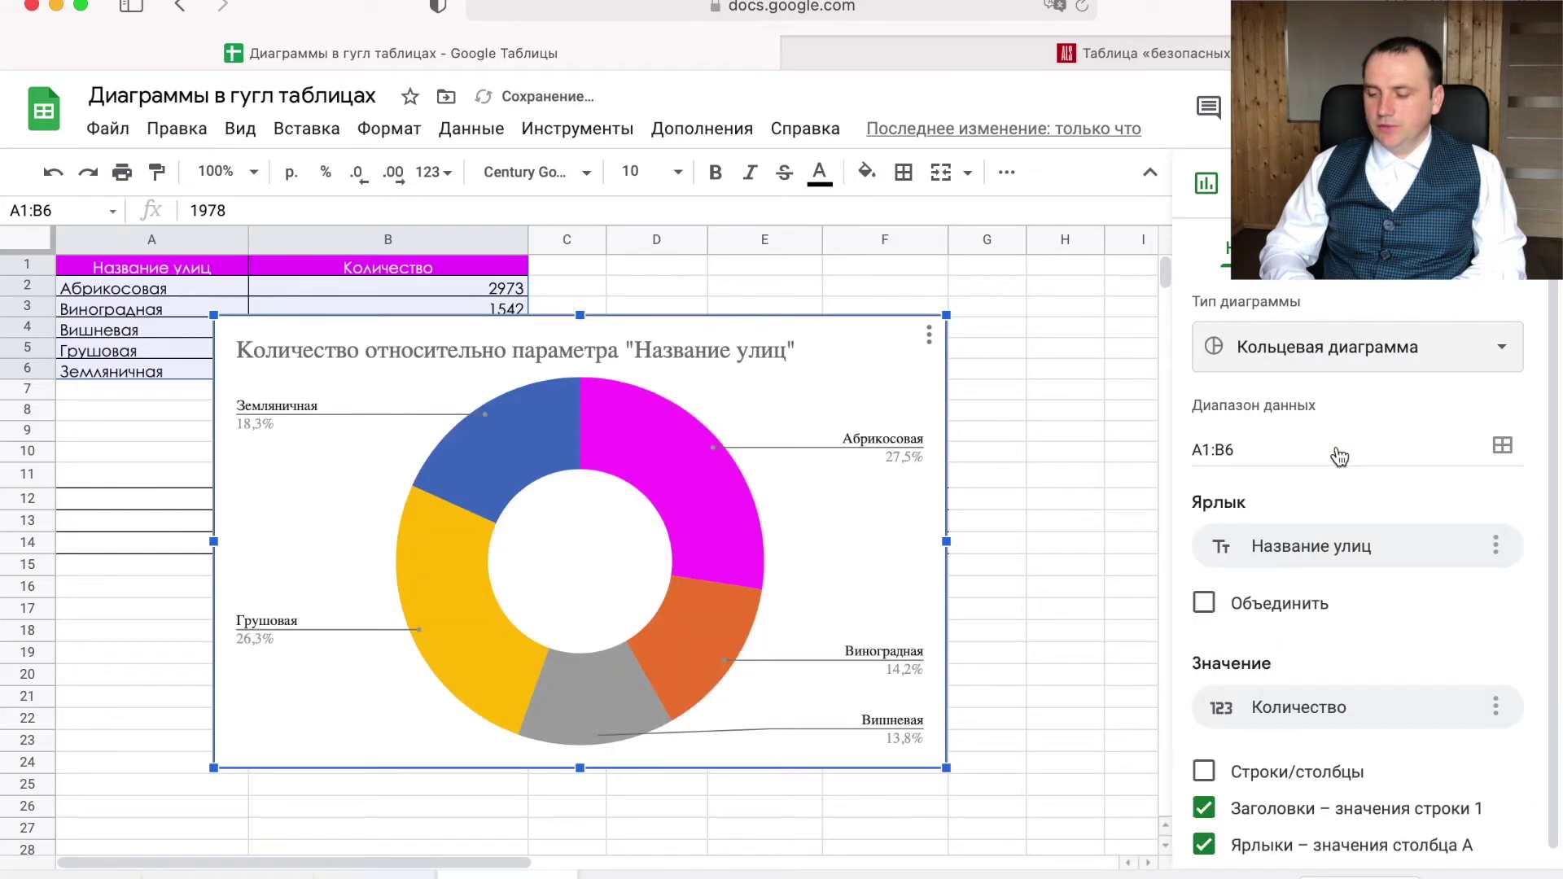
pyautogui.click(708, 492)
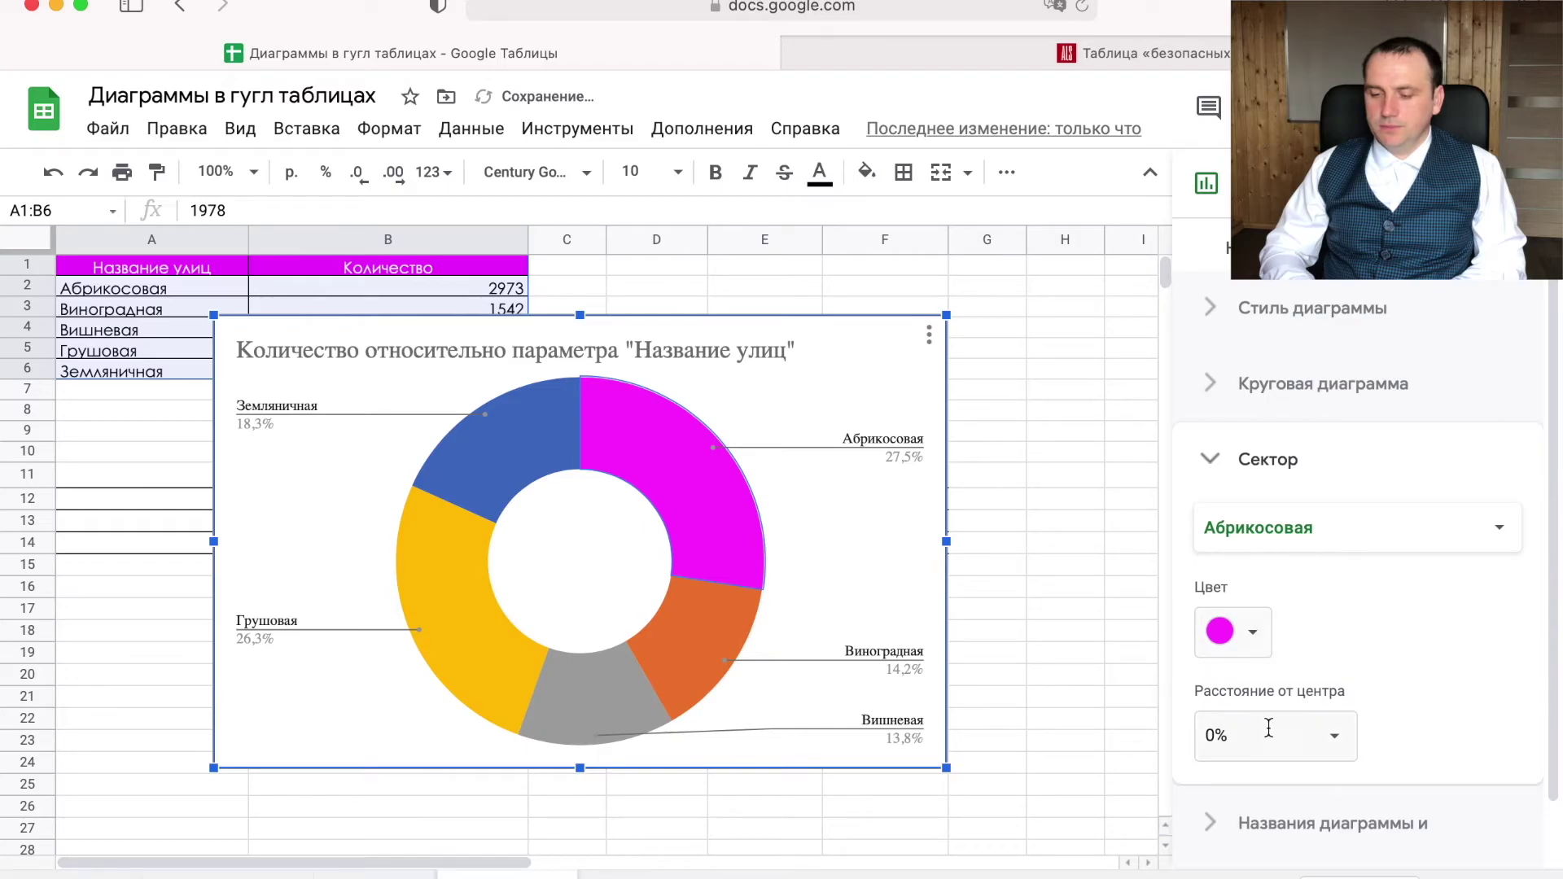
pyautogui.click(1268, 734)
pyautogui.click(1257, 566)
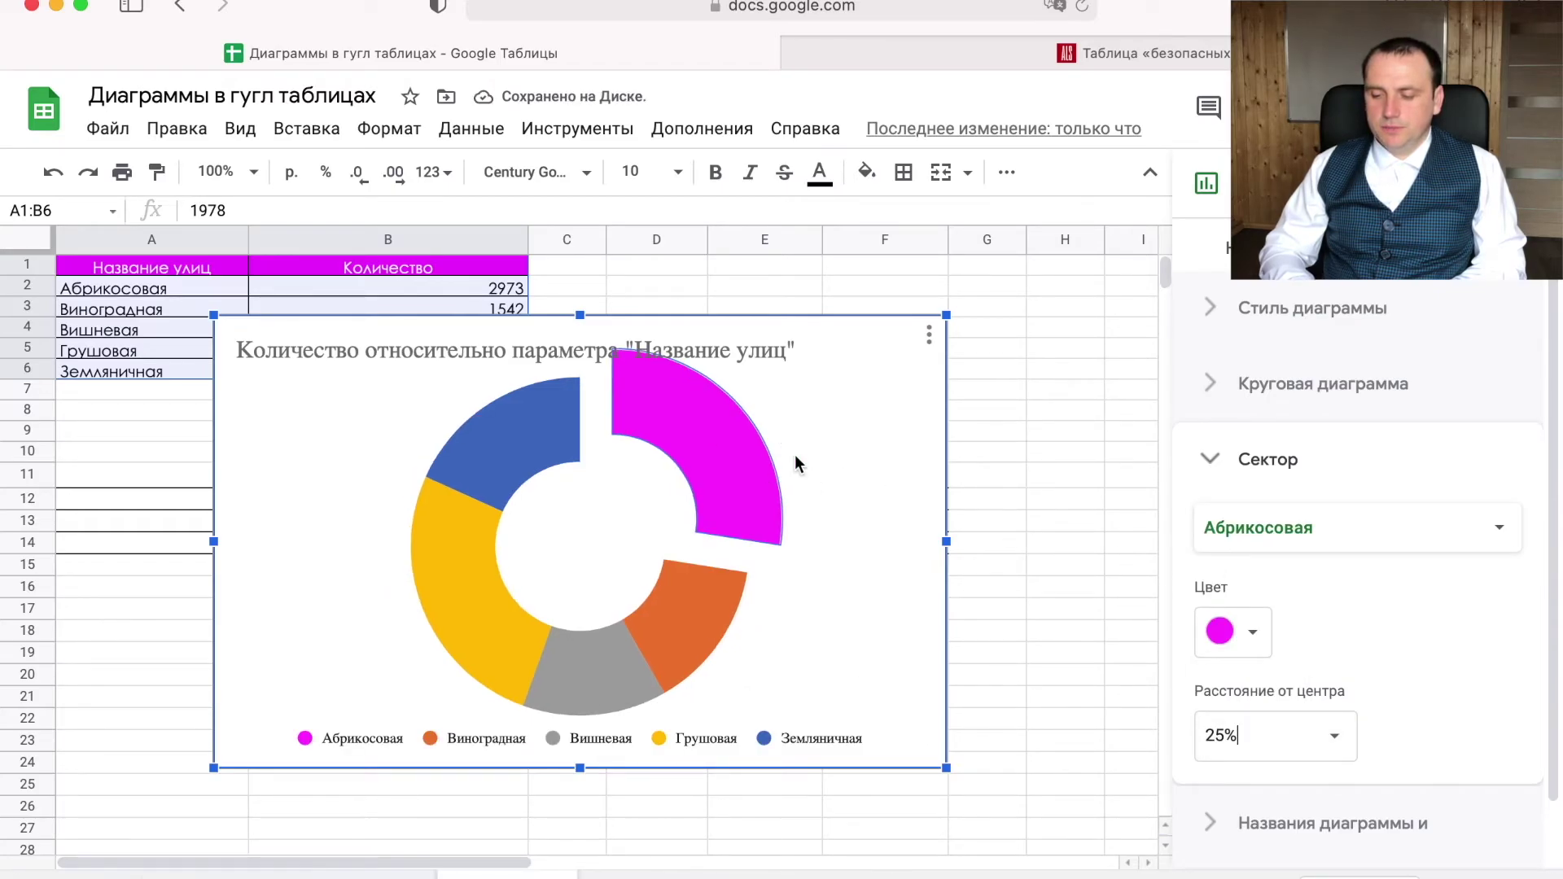
# Rename the chart title to 'Туристы'
pyautogui.click(696, 357)
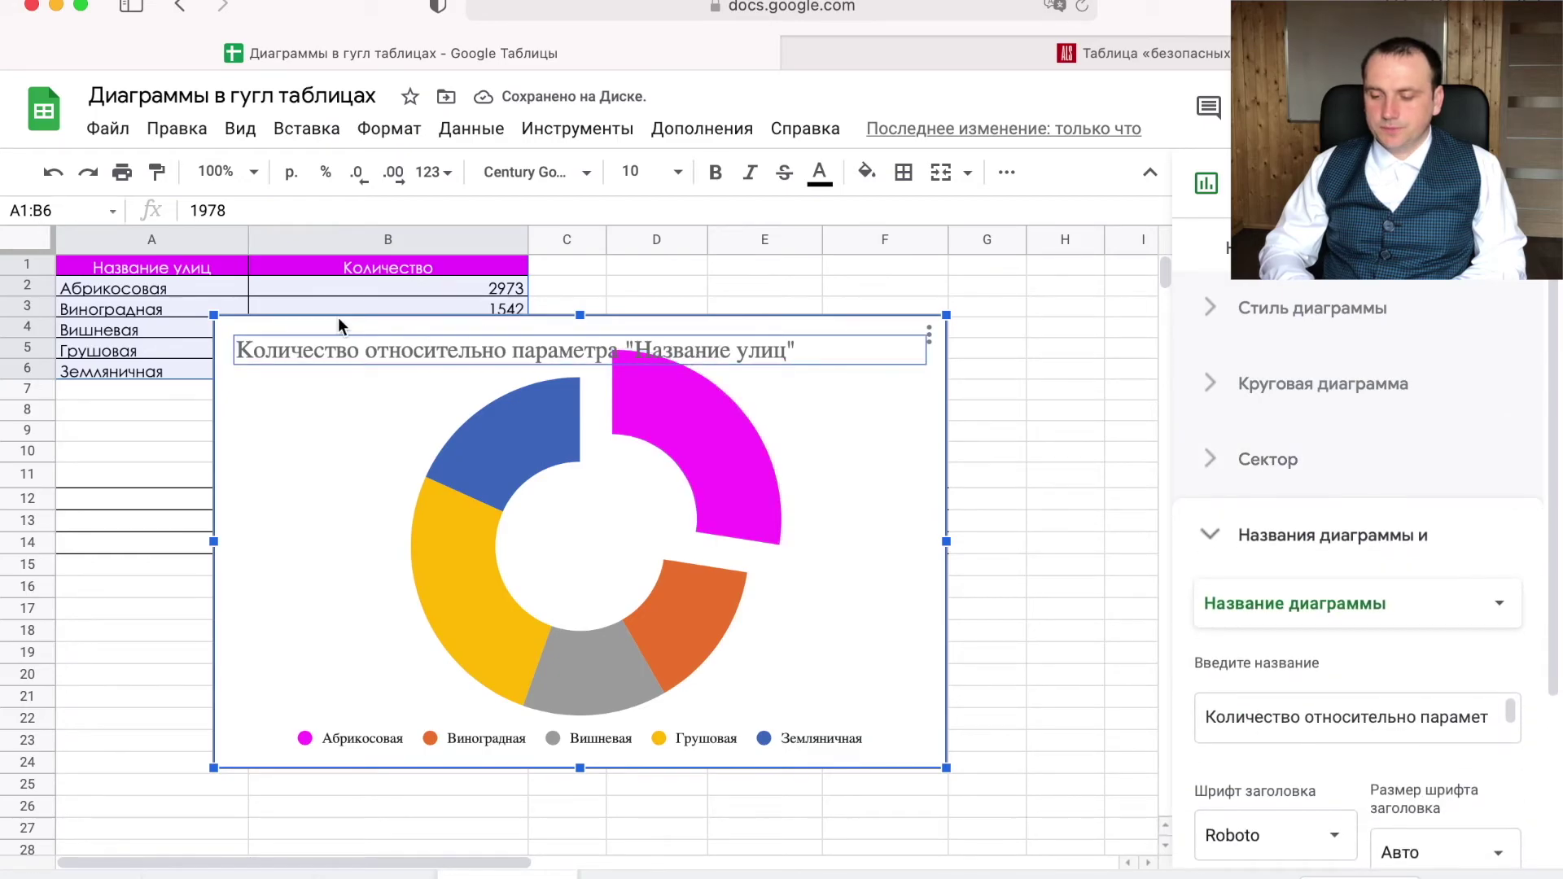
pyautogui.click(364, 350)
pyautogui.write('Туристы')
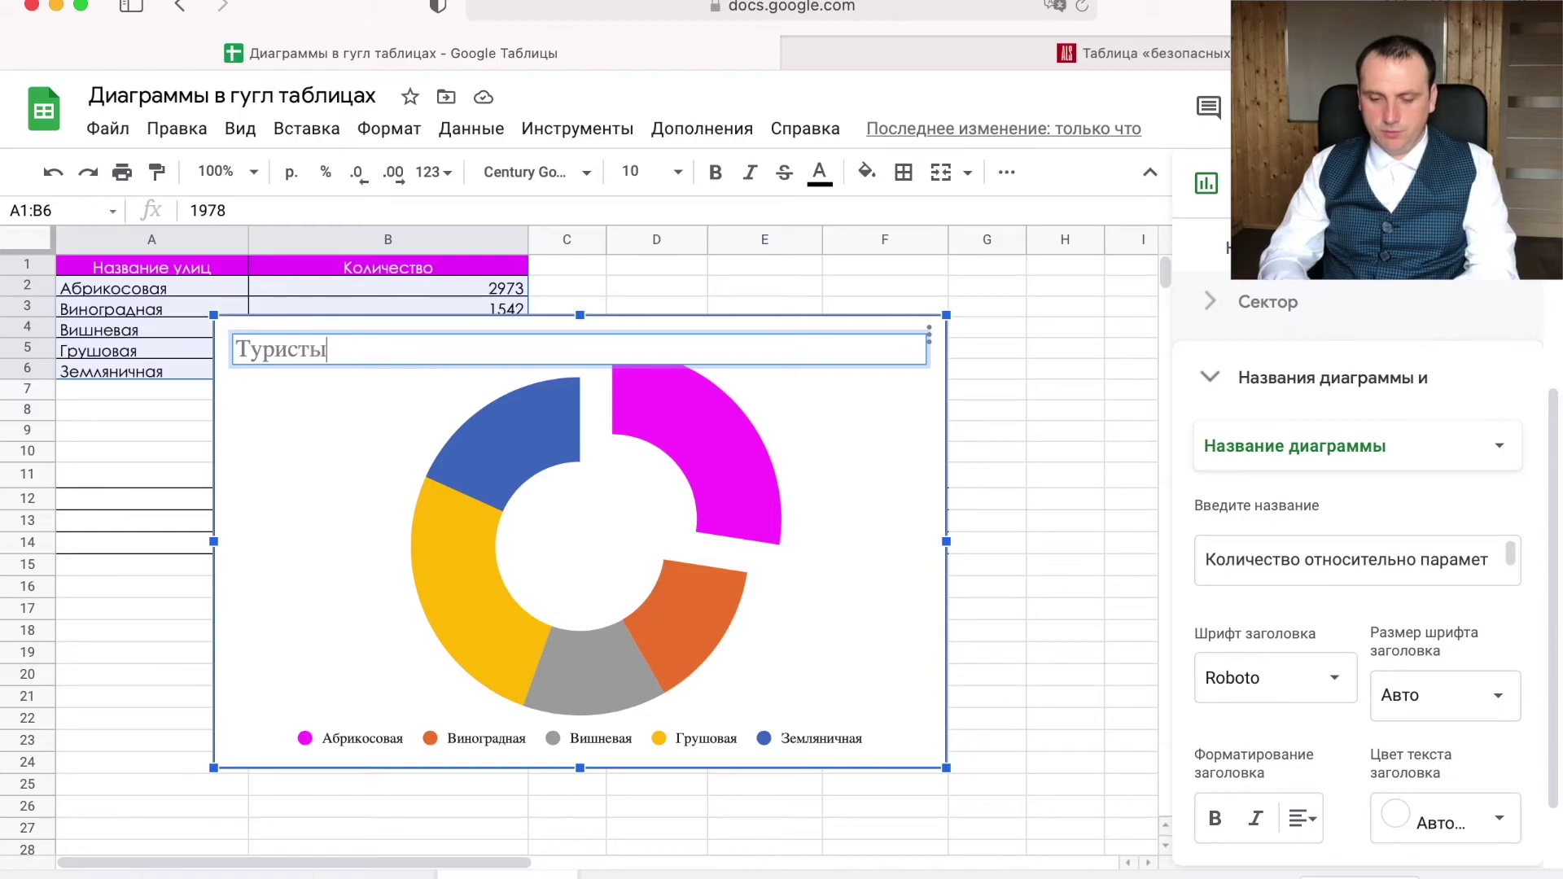
pyautogui.press('Return')
pyautogui.click(889, 462)
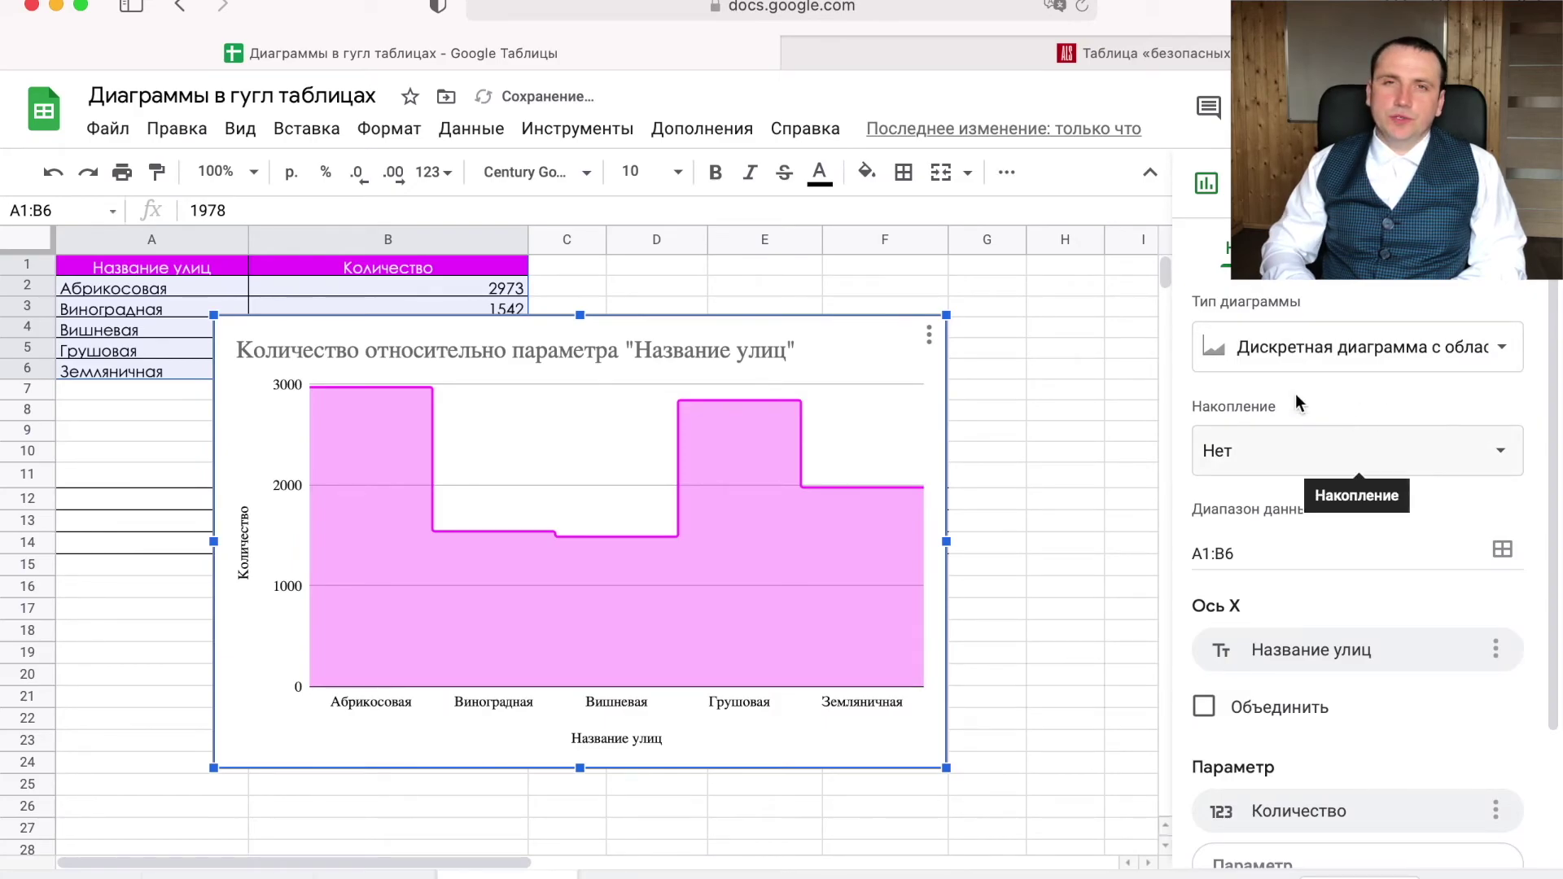
# Switch the chart to Кольцевая диаграмма with Абрикосовая pulled out 25%
pyautogui.click(1319, 348)
pyautogui.scroll(-3, 1306, 564)
pyautogui.scroll(-7, 1306, 564)
pyautogui.scroll(-3, 1310, 529)
pyautogui.scroll(1, 1317, 486)
pyautogui.click(1339, 456)
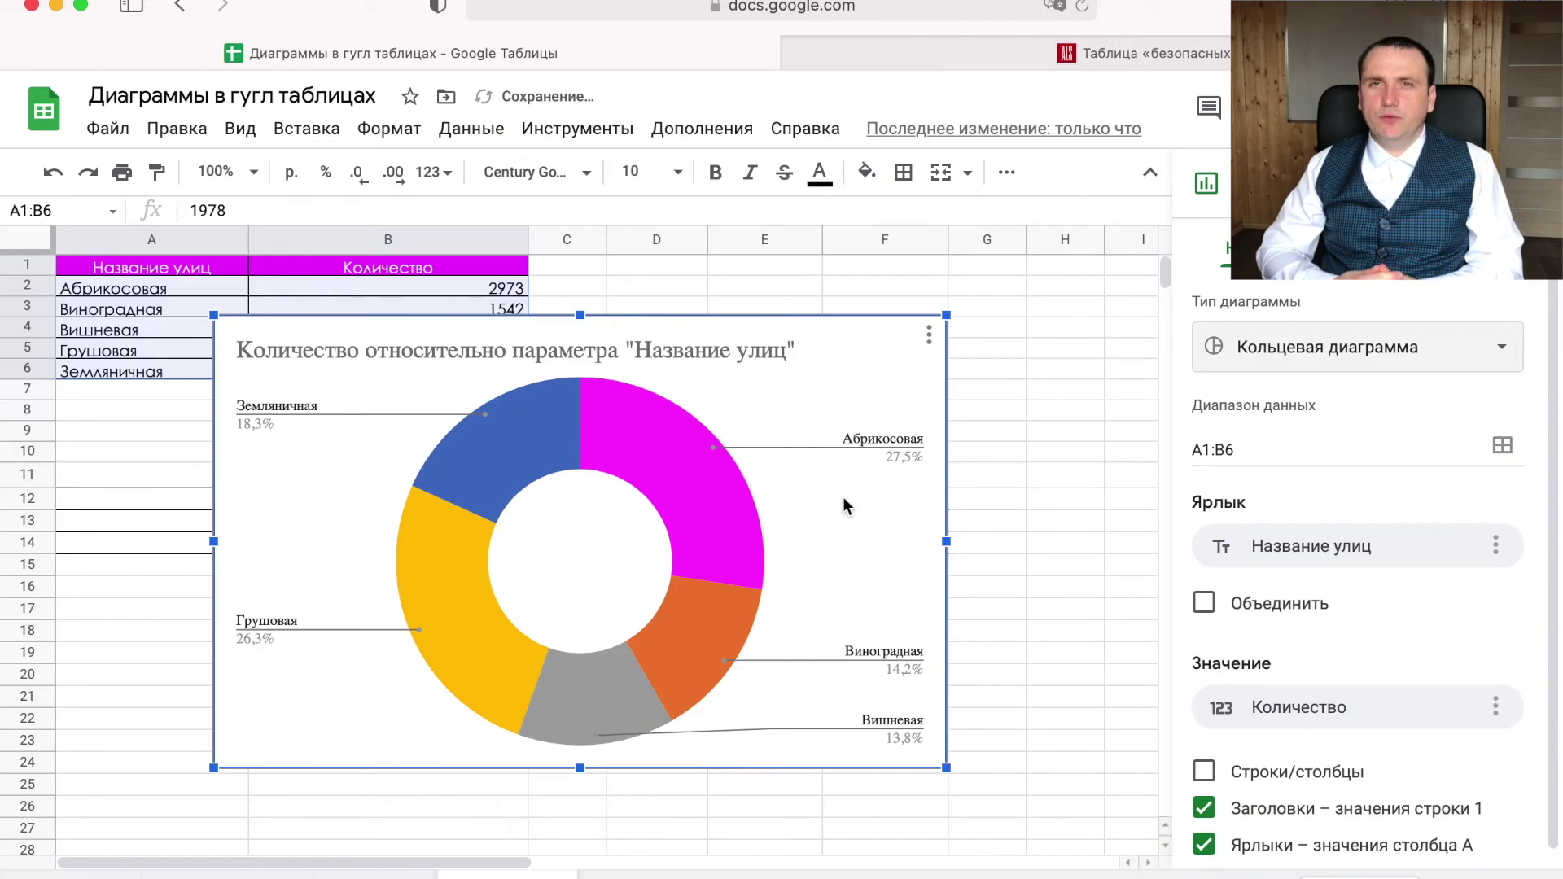
pyautogui.click(708, 488)
pyautogui.click(1270, 734)
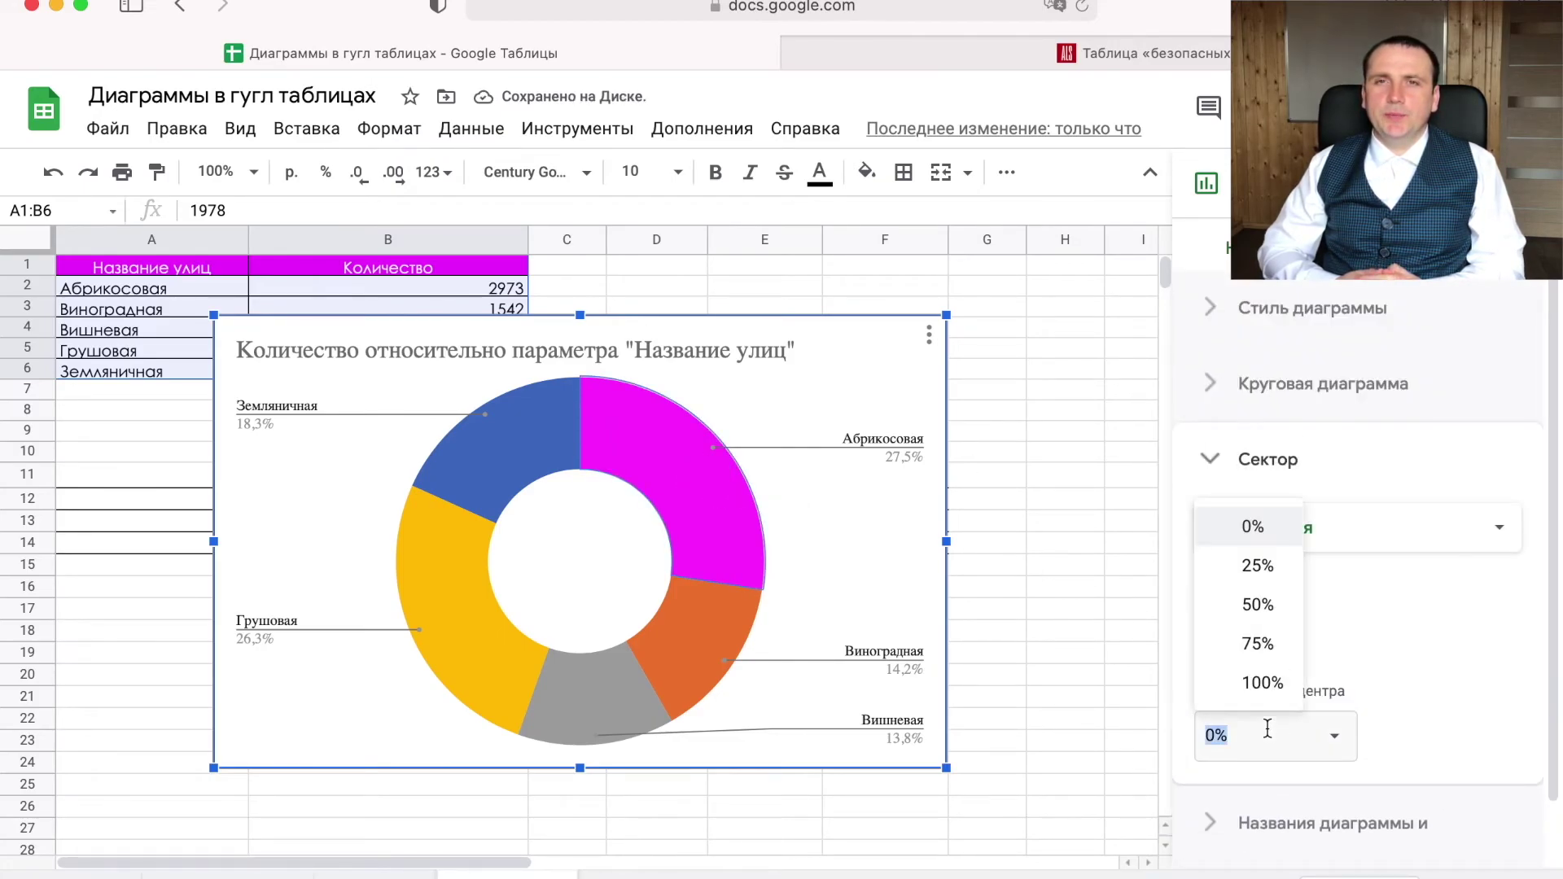
pyautogui.click(1256, 566)
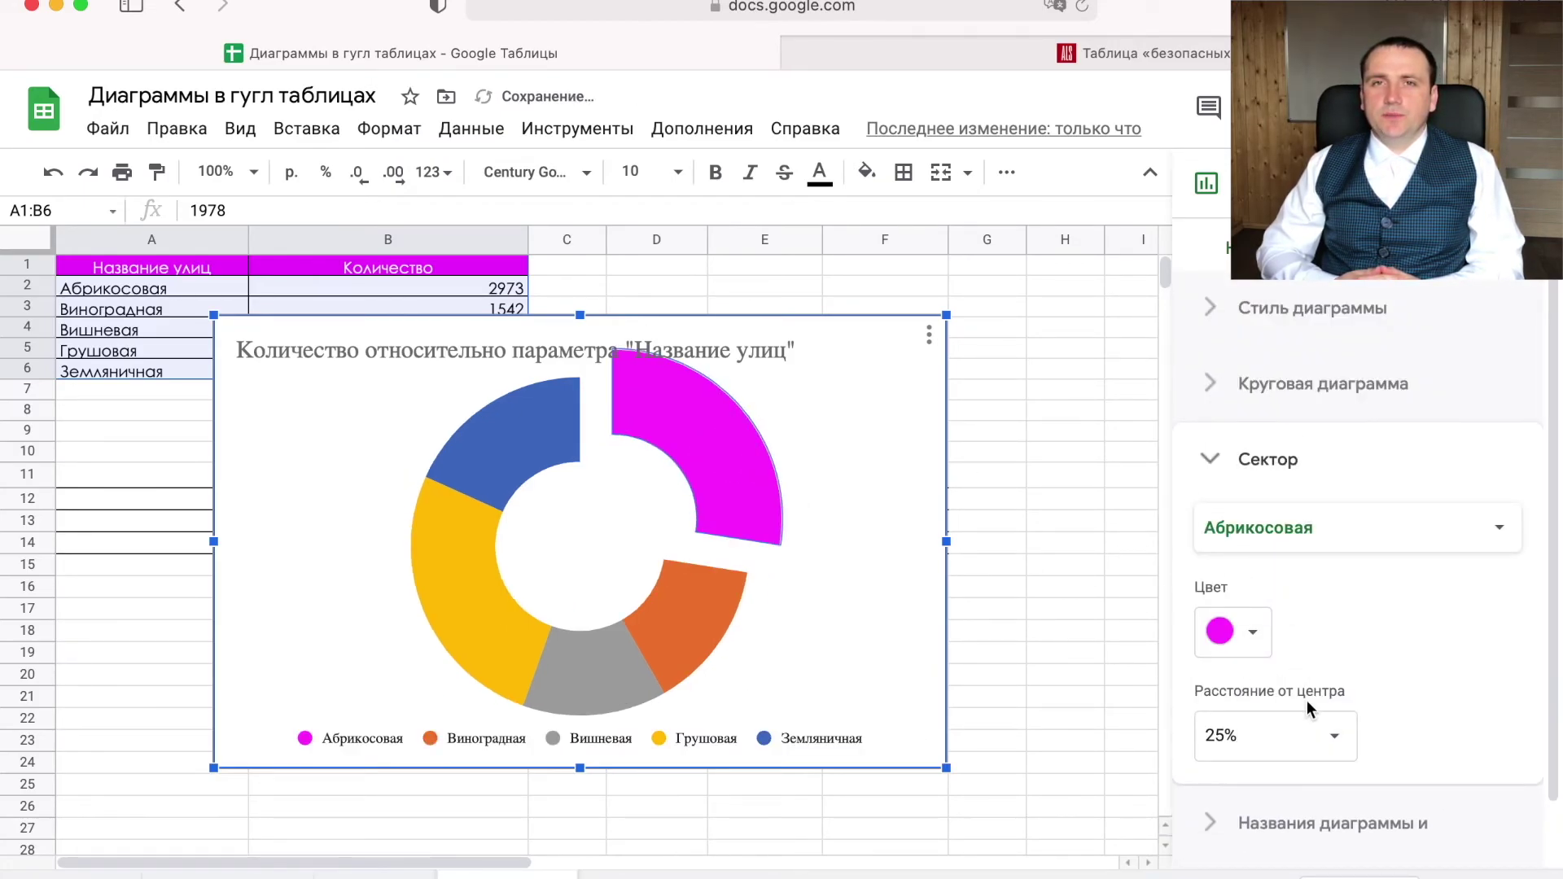
# Change the chart title to 'Туристы'
pyautogui.click(696, 349)
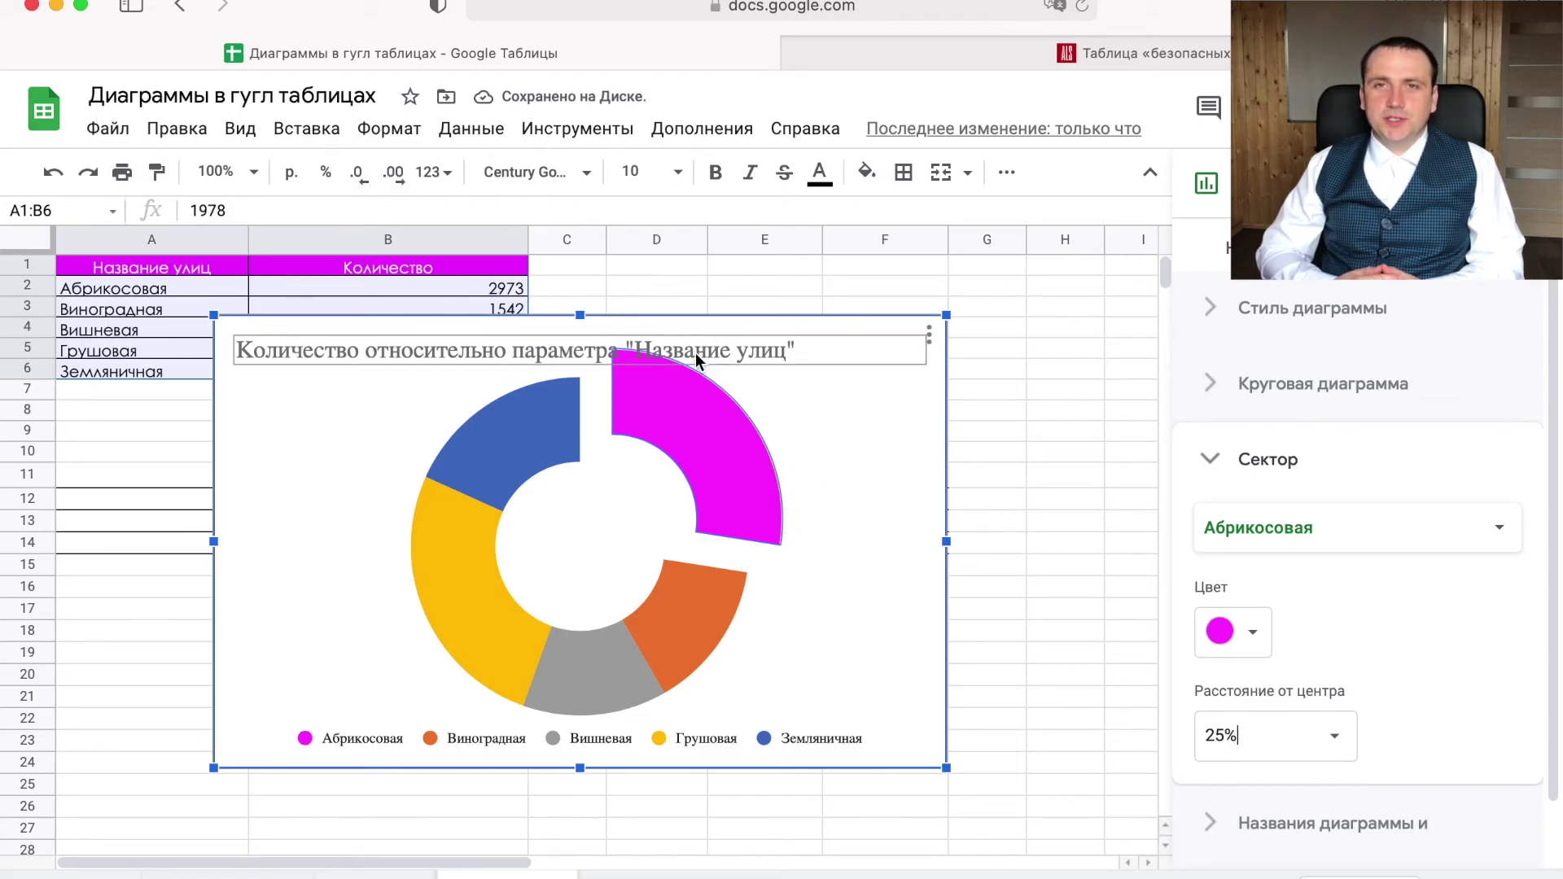
pyautogui.click(364, 355)
pyautogui.write('Тури')
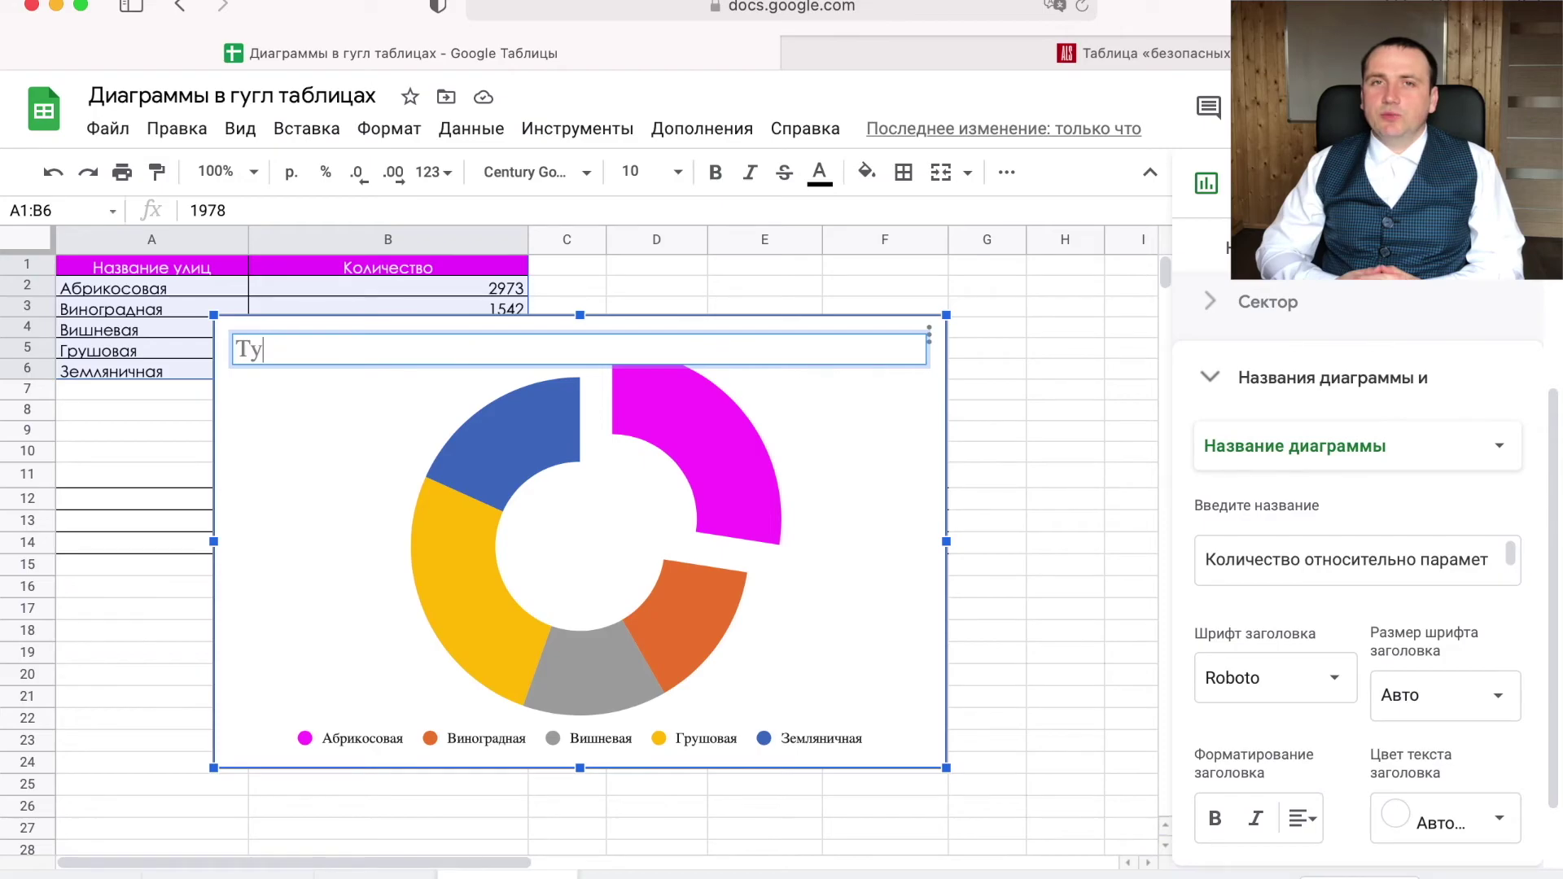
pyautogui.write('сты')
pyautogui.press('Return')
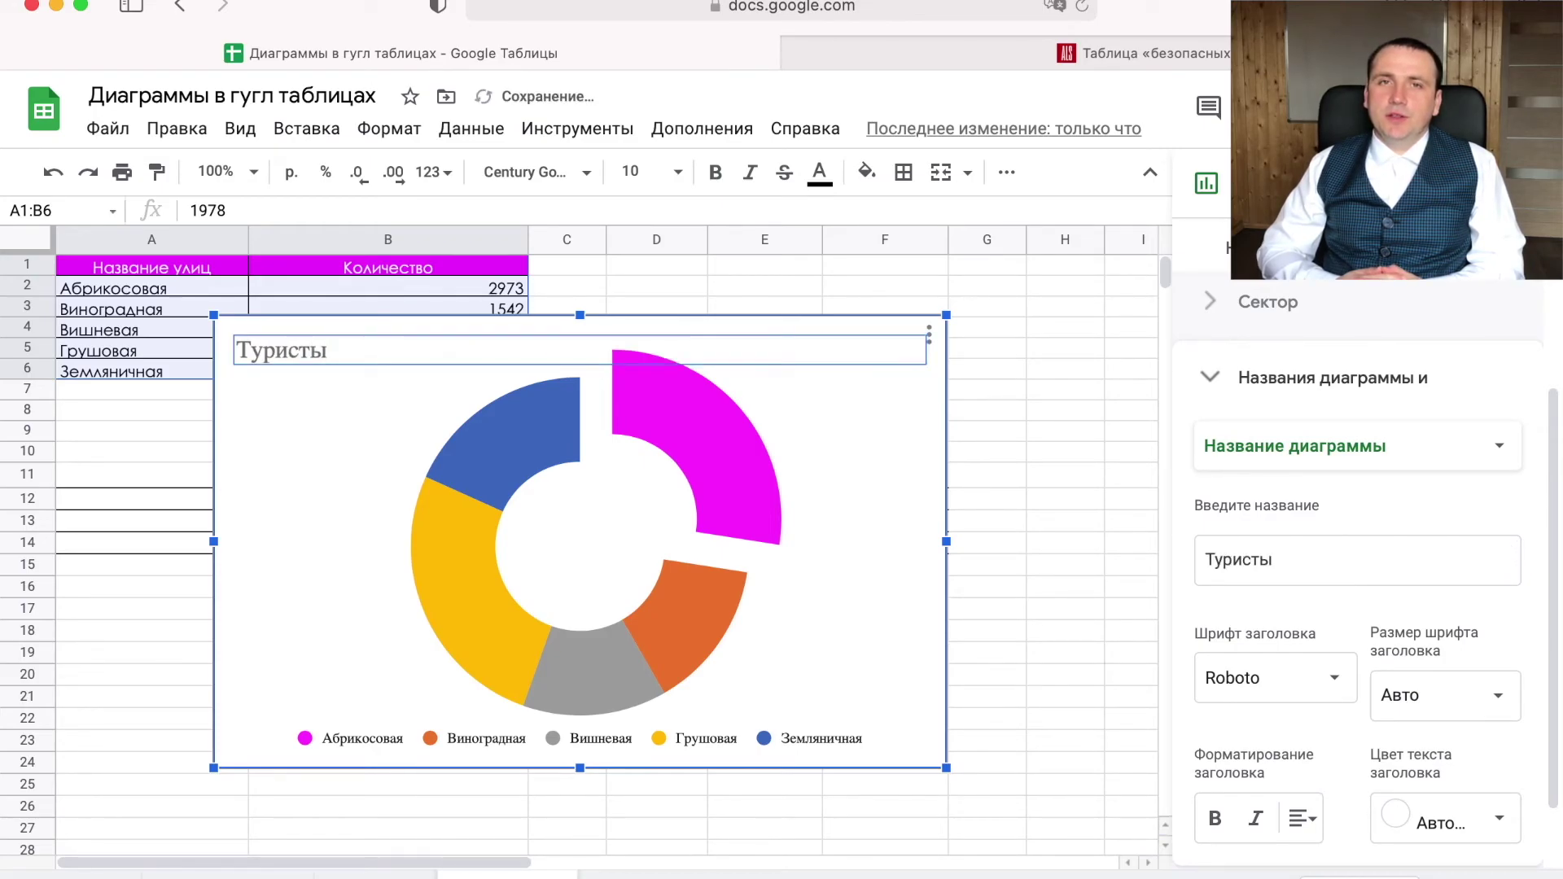
pyautogui.click(888, 466)
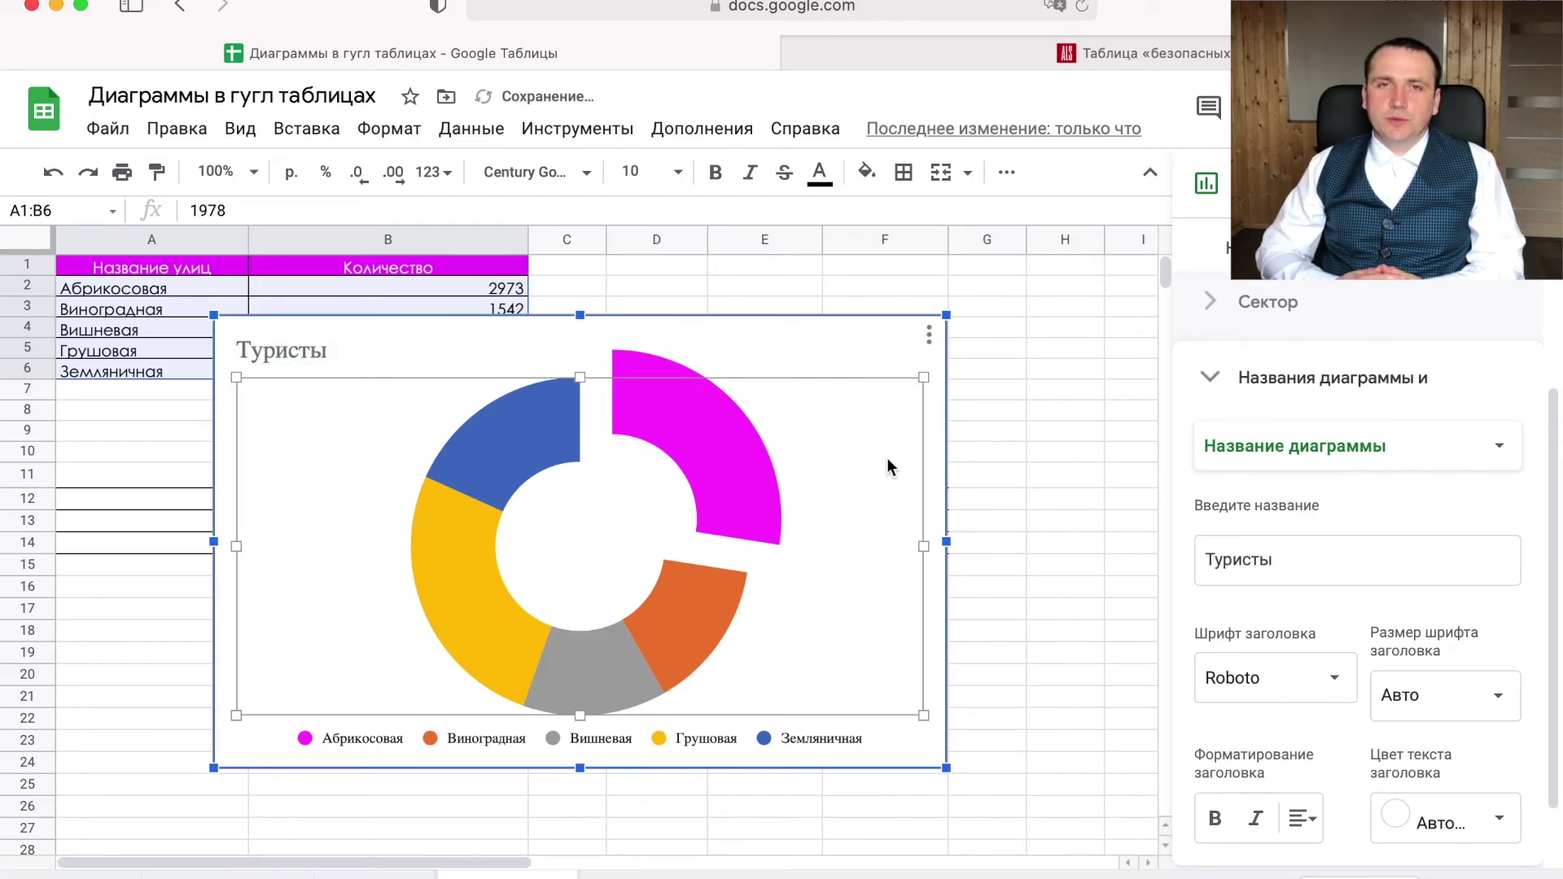